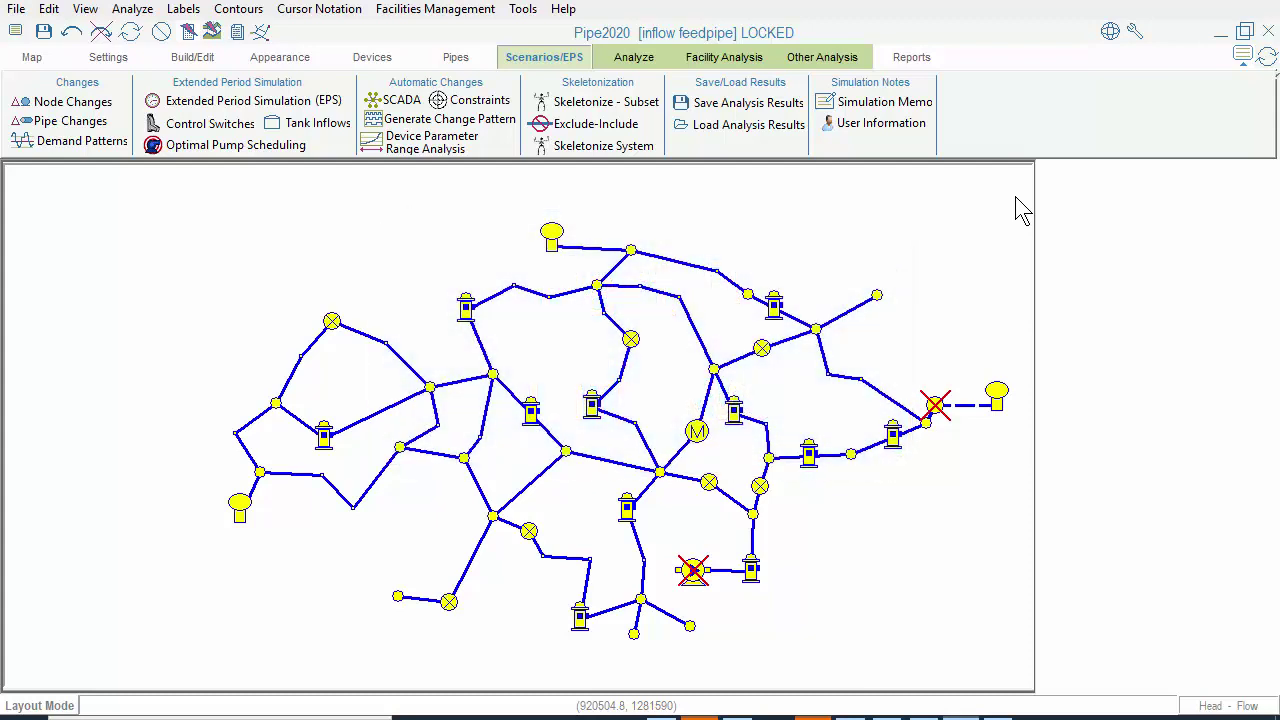
Step: Inspect the data of tank T-4 at the network's eastern end, and view the steady state system data
{"action": "left_click", "coordinate": [998, 408]}
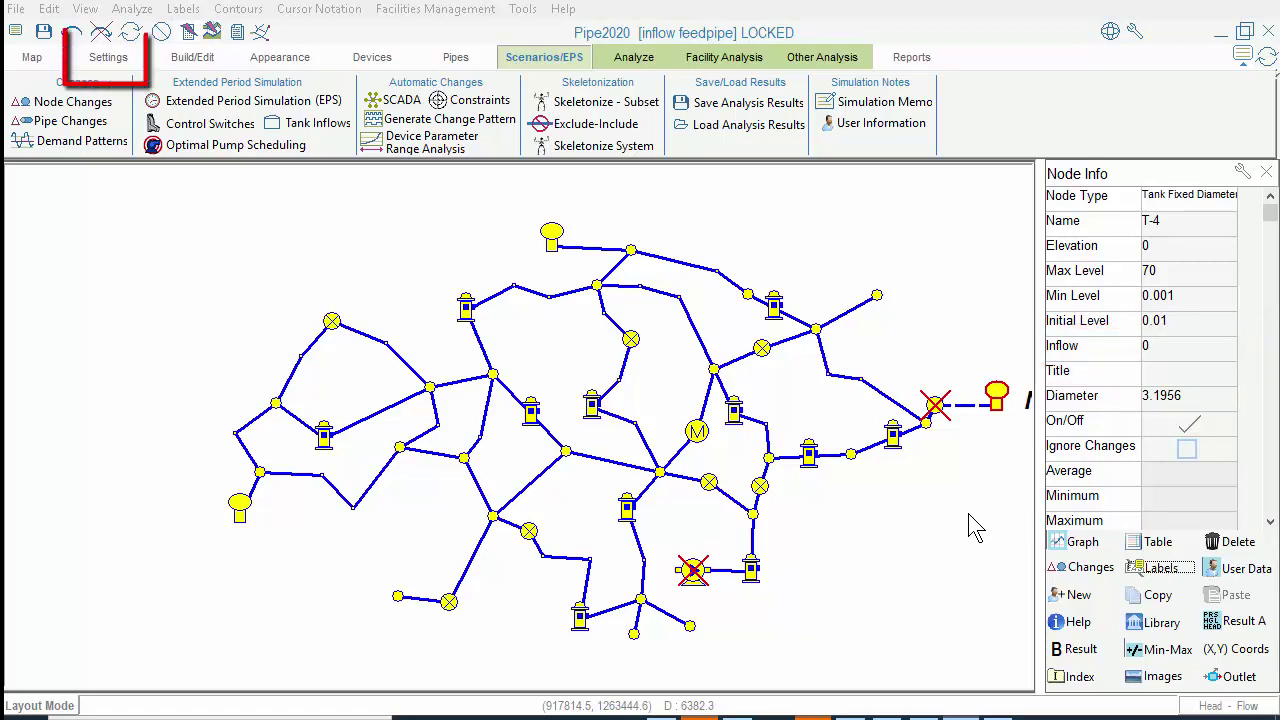
{"action": "left_click", "coordinate": [118, 66]}
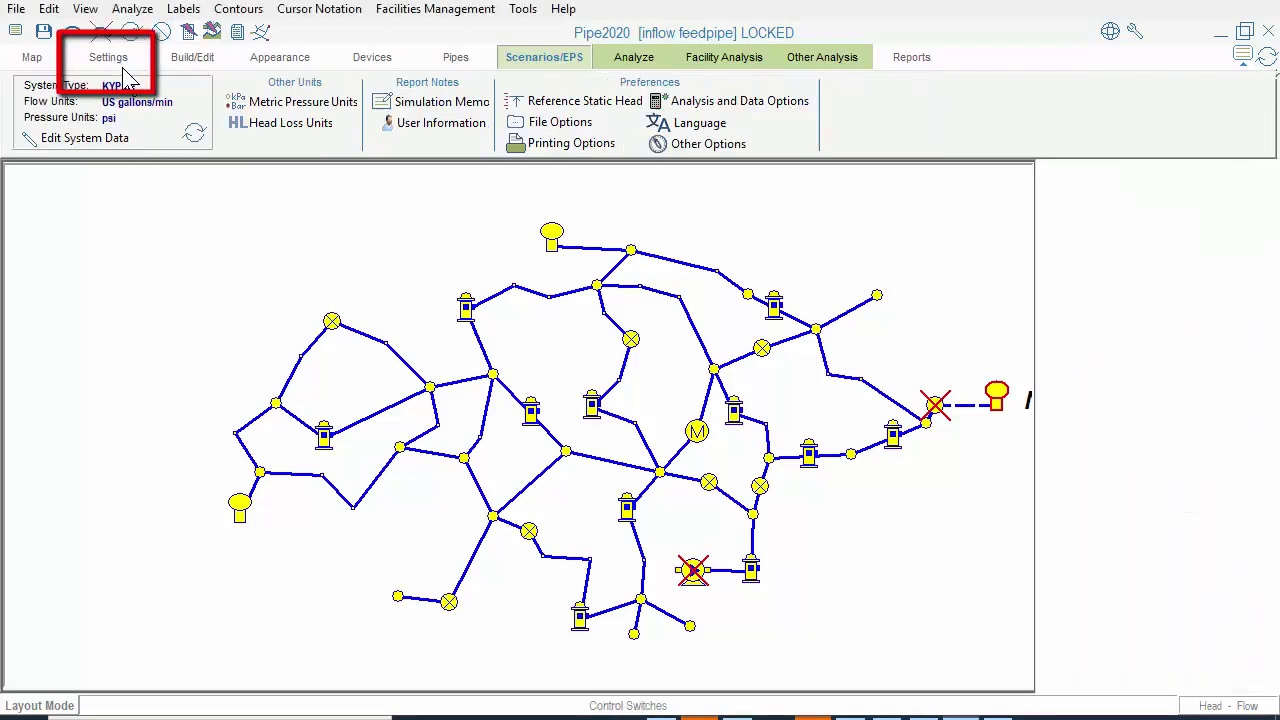
{"action": "left_click", "coordinate": [195, 128]}
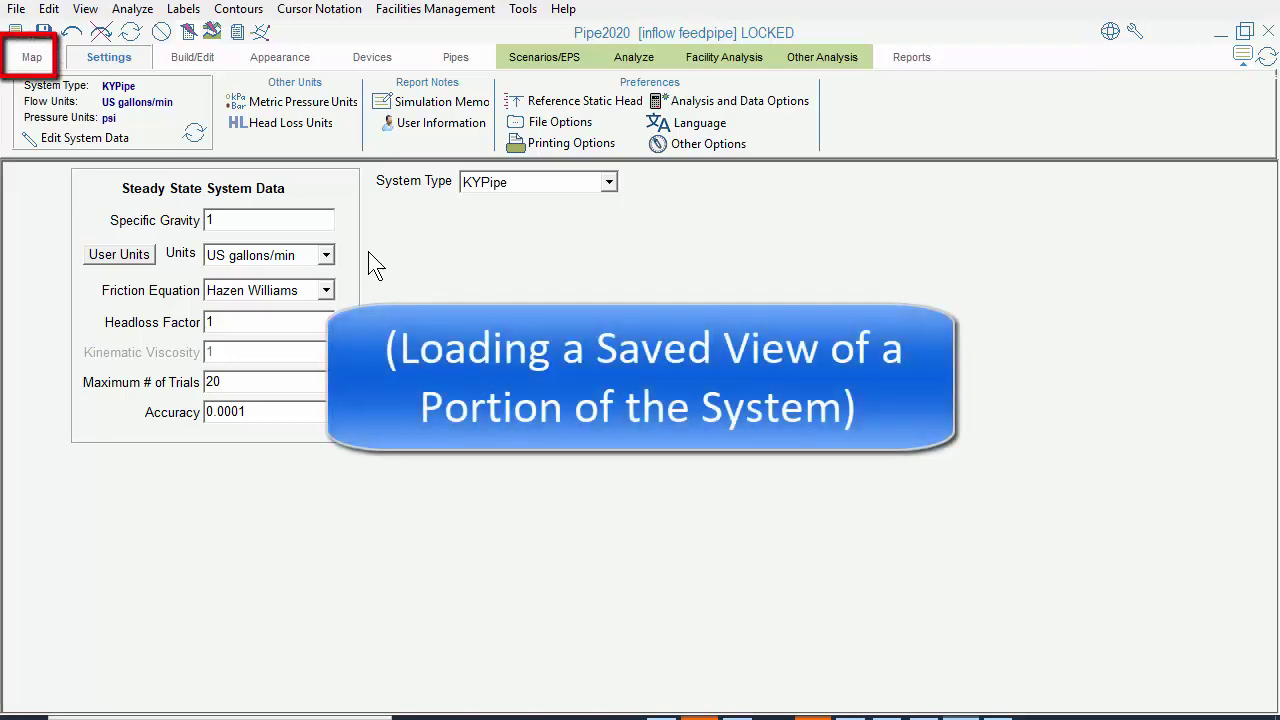
Step: Load the saved view "Tank View" on the map
{"action": "left_click", "coordinate": [33, 57]}
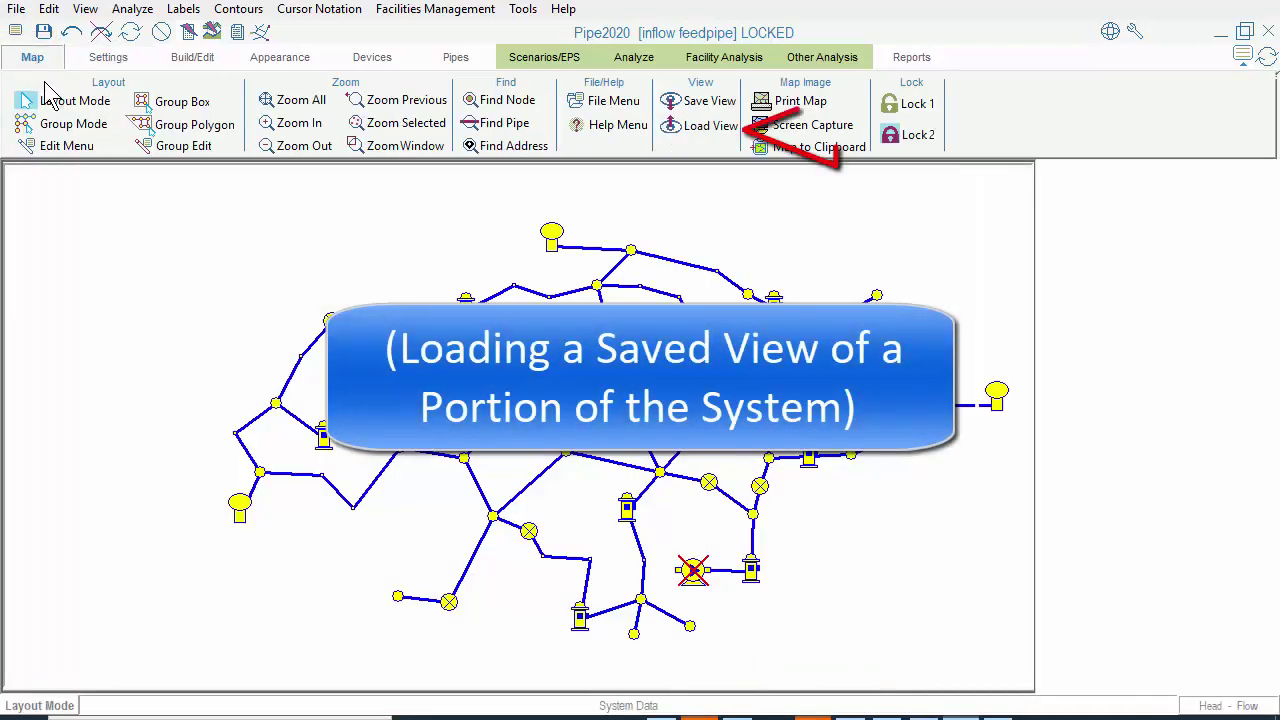
{"action": "left_click", "coordinate": [727, 137]}
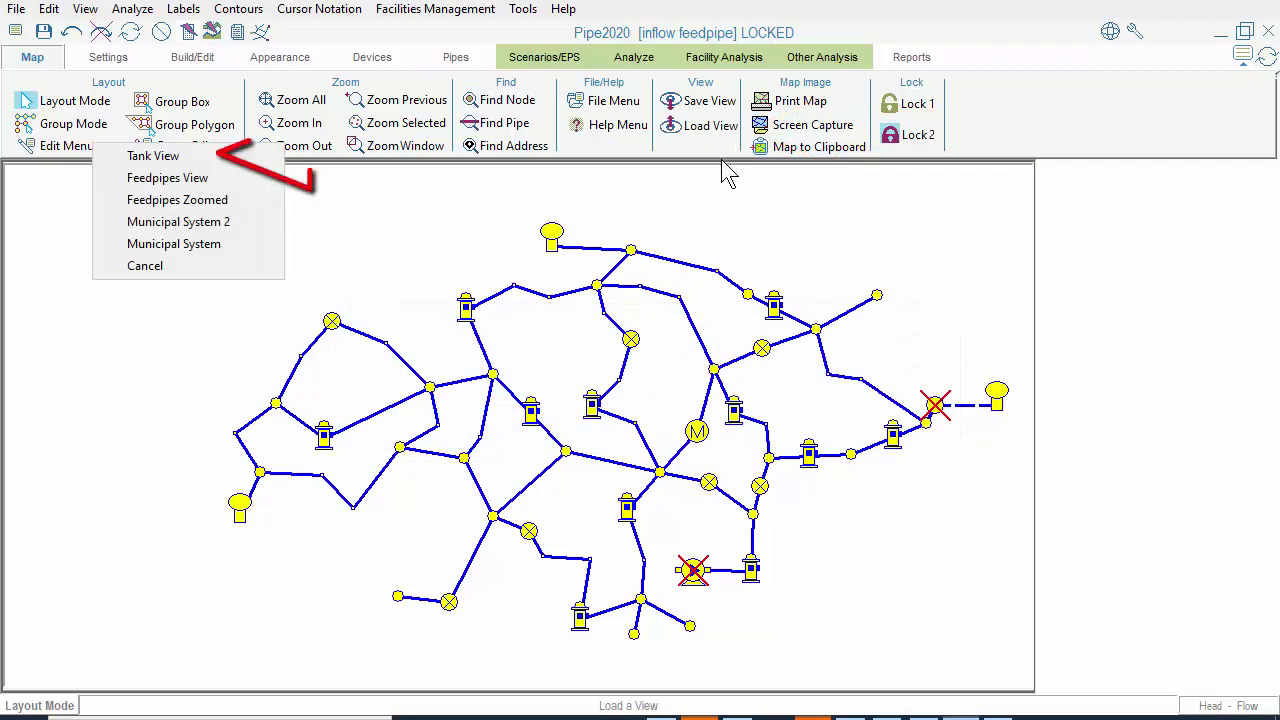
{"action": "left_click", "coordinate": [262, 158]}
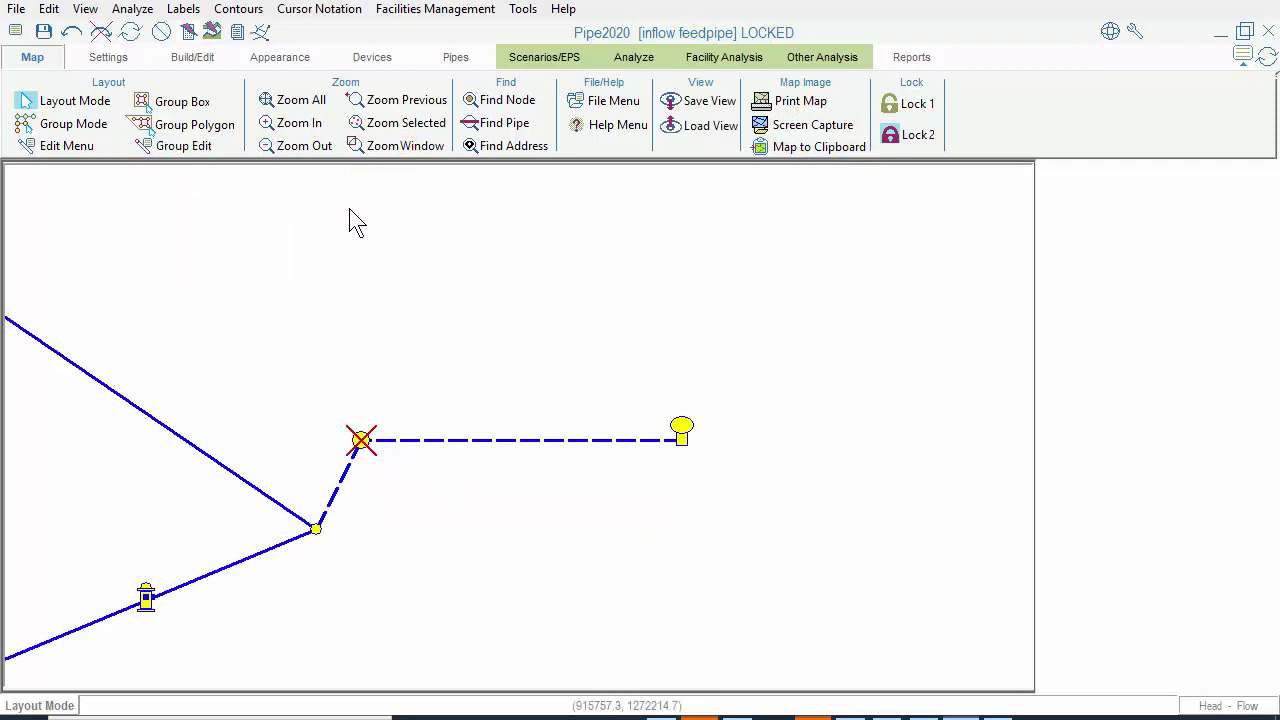
Step: Set the inflow of tank T-4 to 1
{"action": "left_click", "coordinate": [688, 443]}
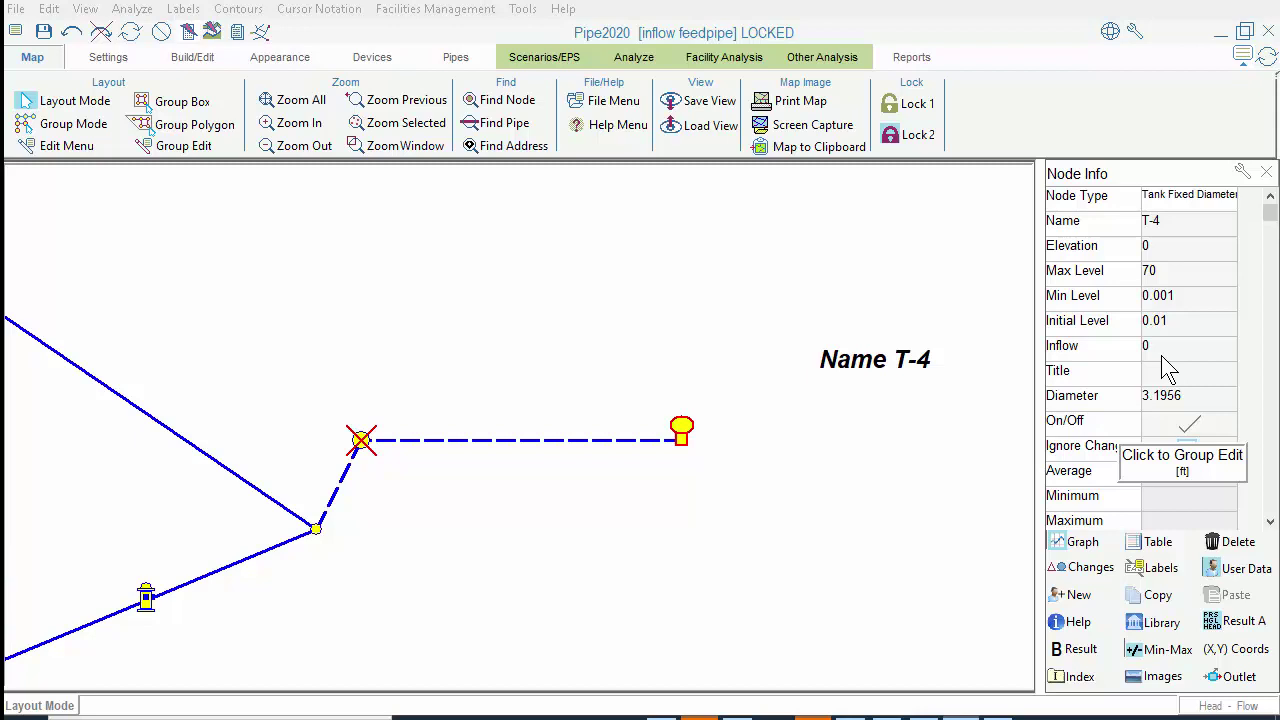
{"action": "left_click", "coordinate": [1158, 346]}
{"action": "key", "text": "BackSpace"}
{"action": "type", "text": "1"}
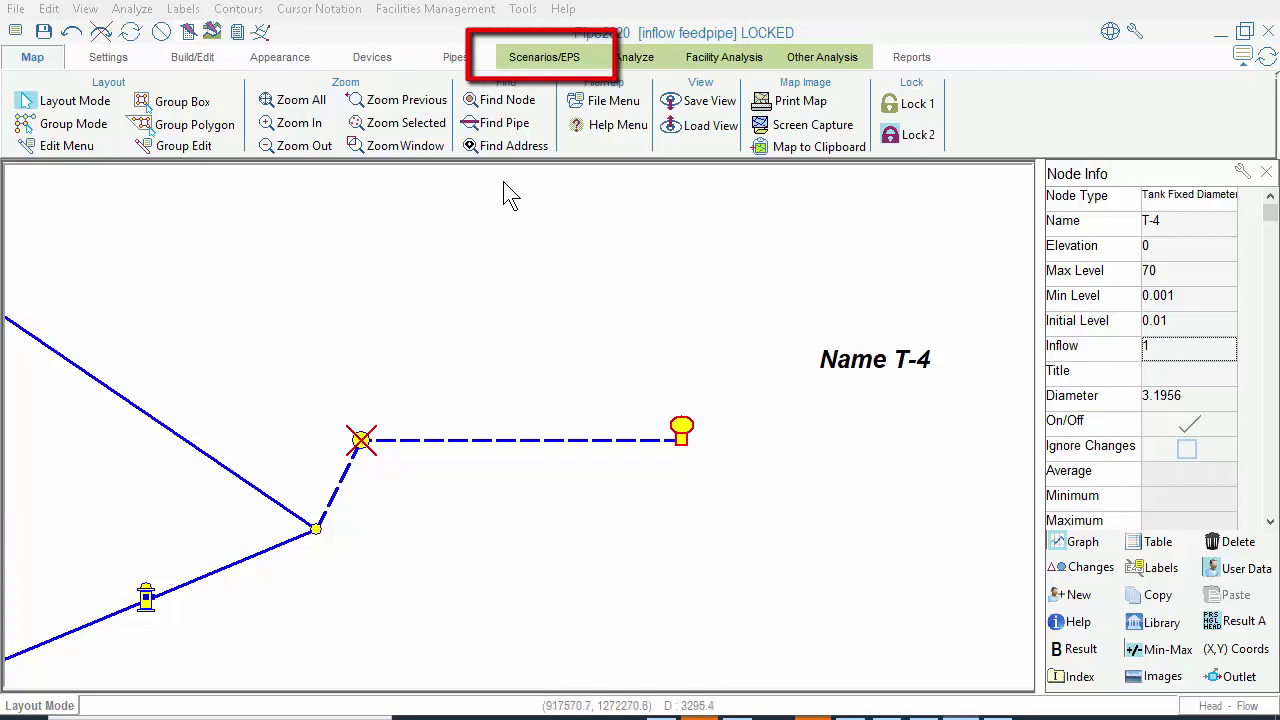
Step: Enable the extended period simulation for the model
{"action": "left_click", "coordinate": [524, 55]}
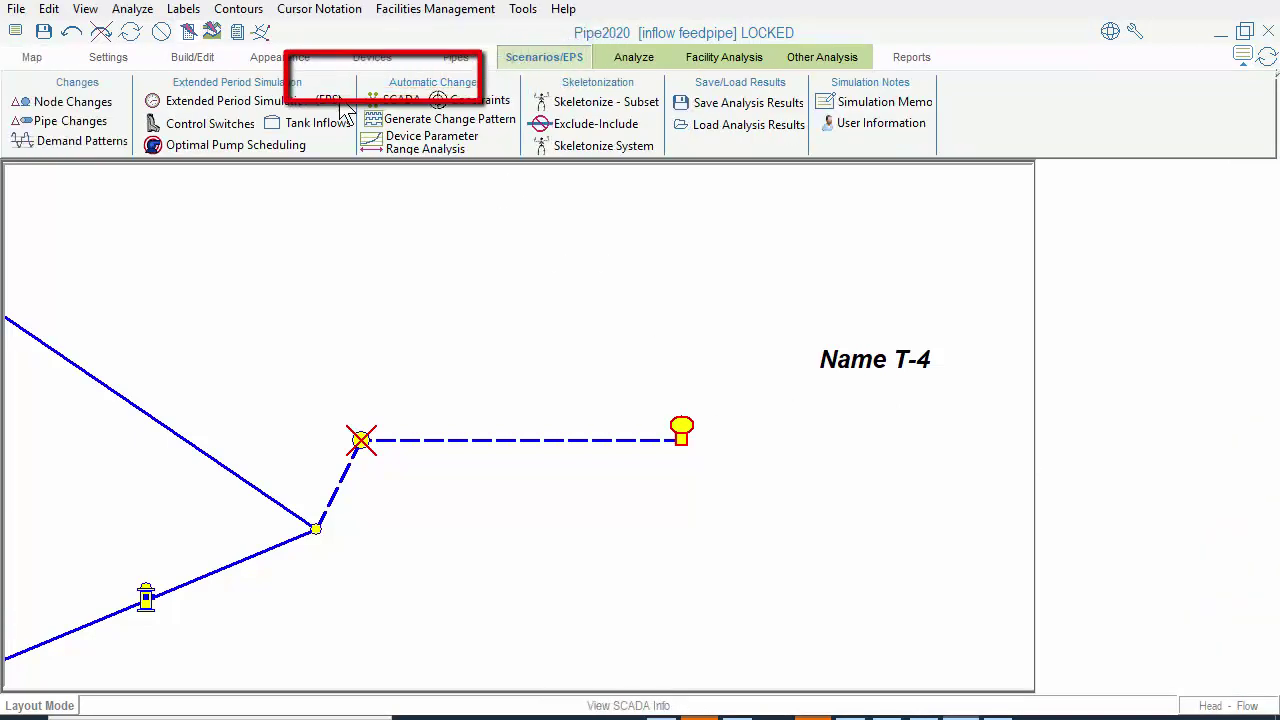
{"action": "left_click", "coordinate": [308, 106]}
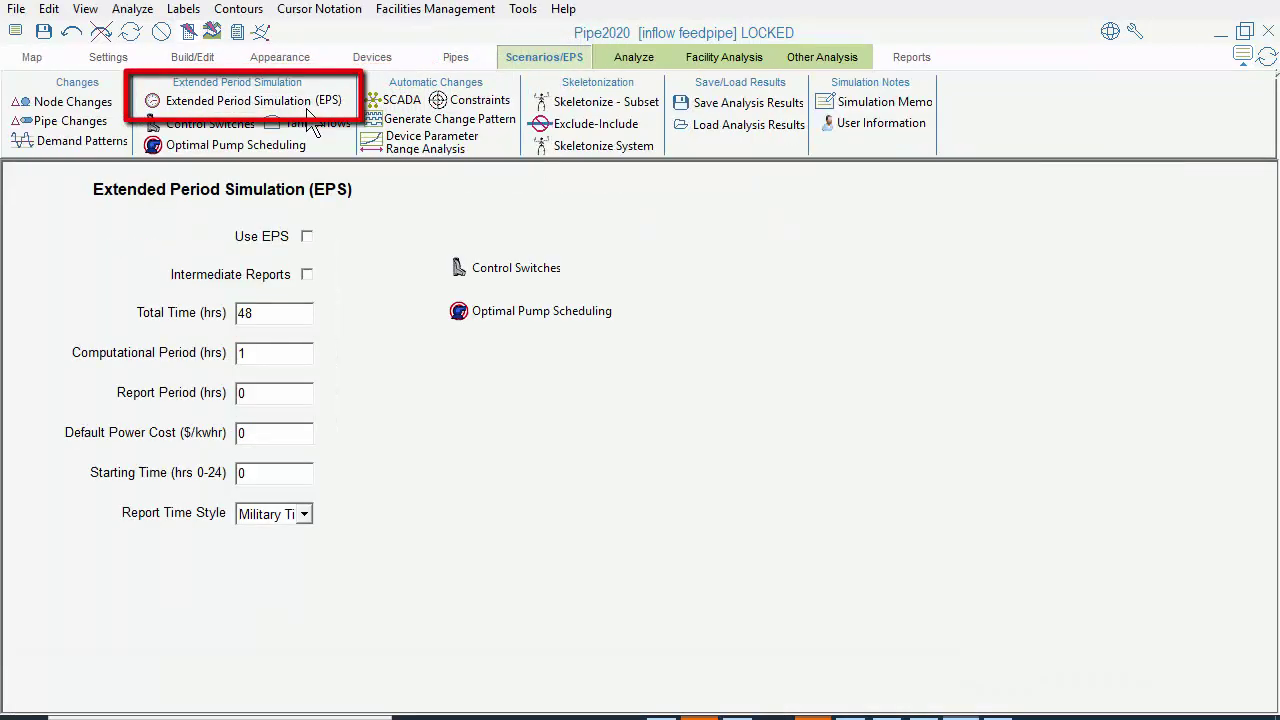
{"action": "left_click", "coordinate": [308, 237]}
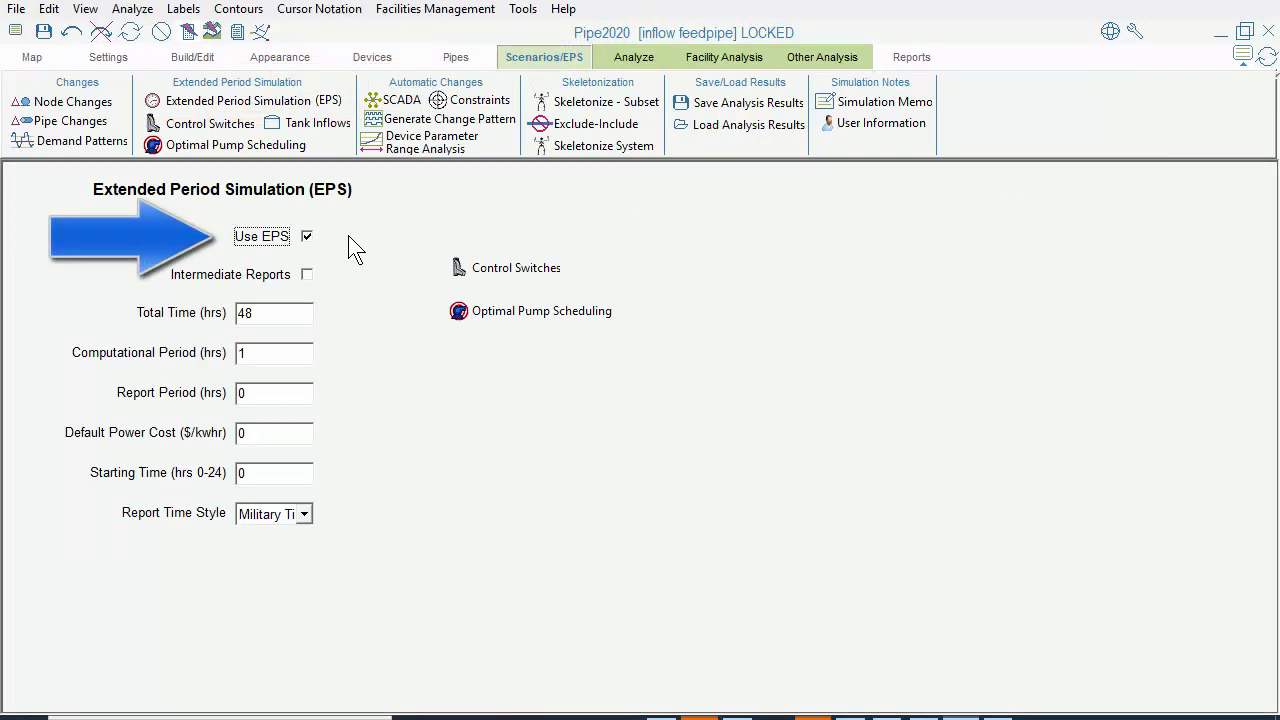
Step: Run the analysis and examine tank T-4's head-versus-time graph at full size, then close the graph
{"action": "left_click", "coordinate": [188, 31]}
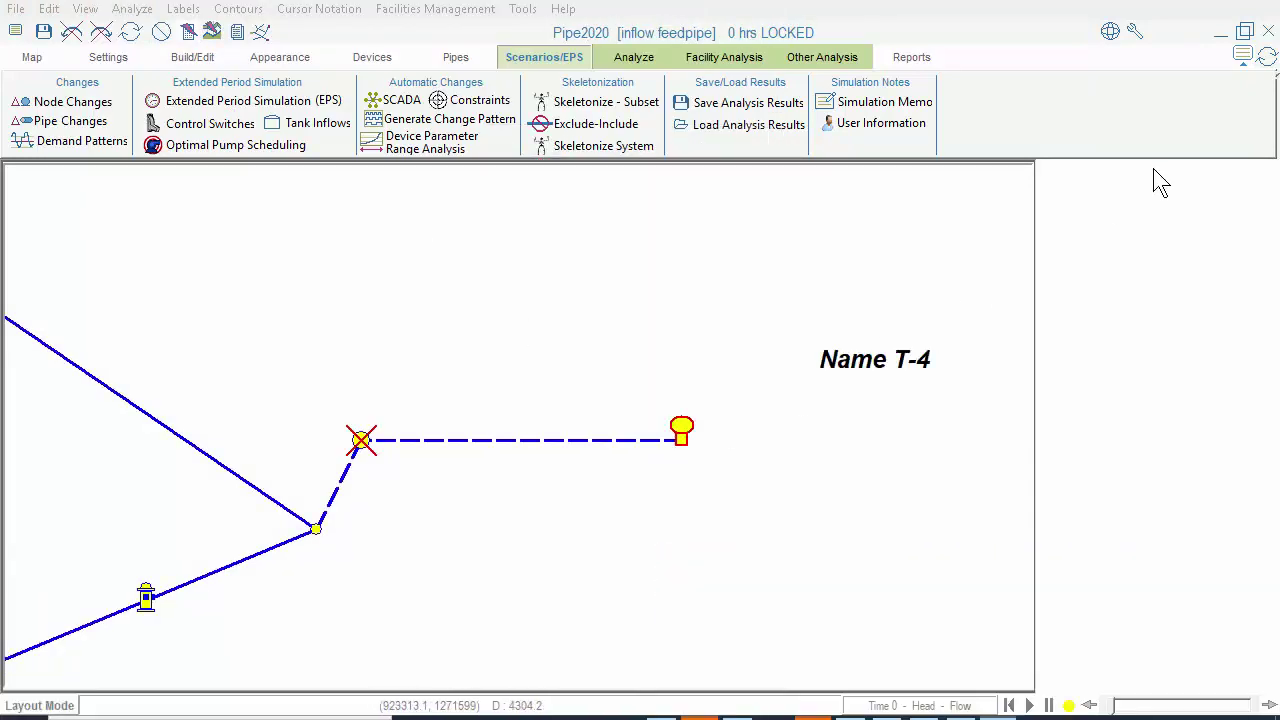
{"action": "left_click", "coordinate": [1266, 58]}
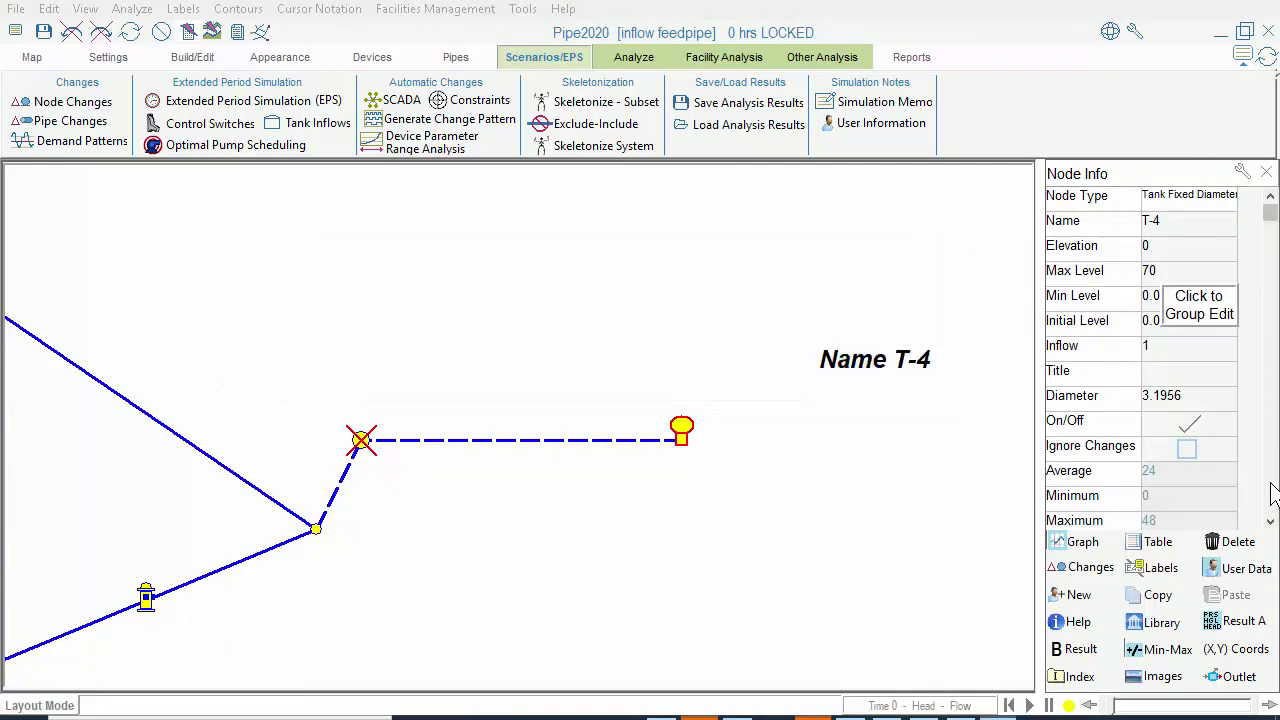
{"action": "scroll", "coordinate": [1205, 350], "scroll_direction": "down", "scroll_amount": 4}
{"action": "left_click", "coordinate": [1208, 368]}
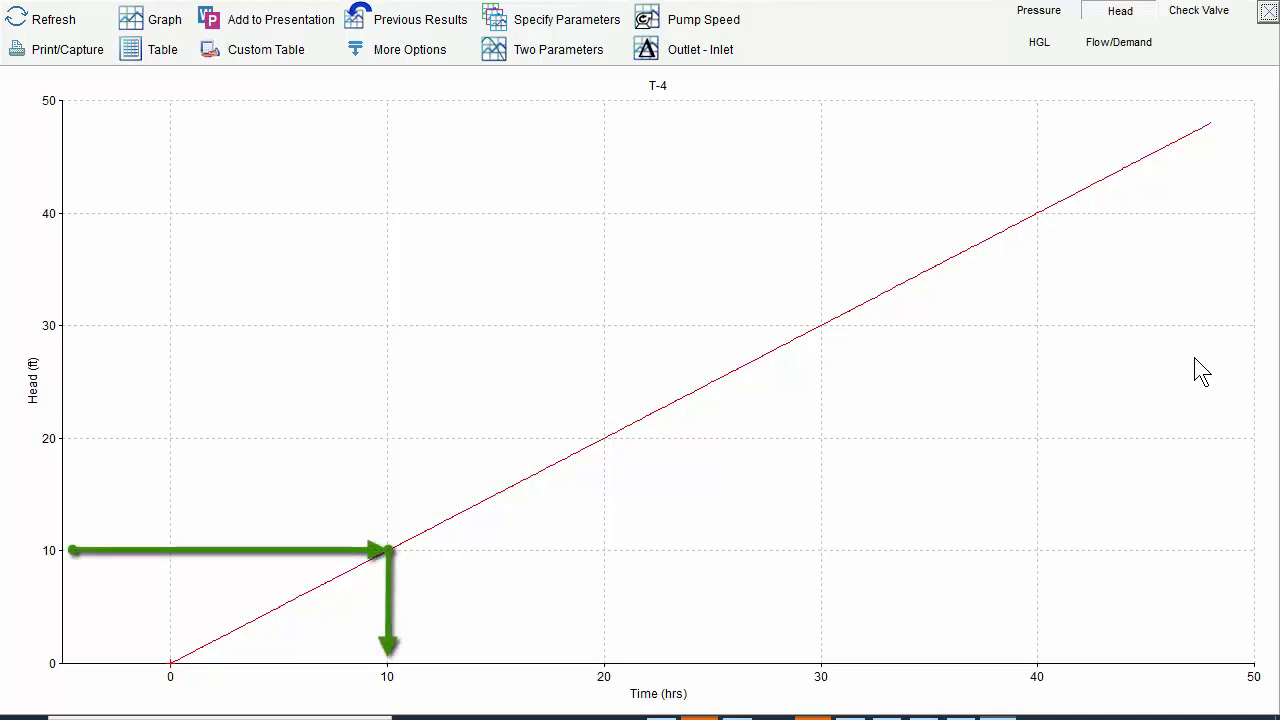
{"action": "left_click", "coordinate": [1268, 10]}
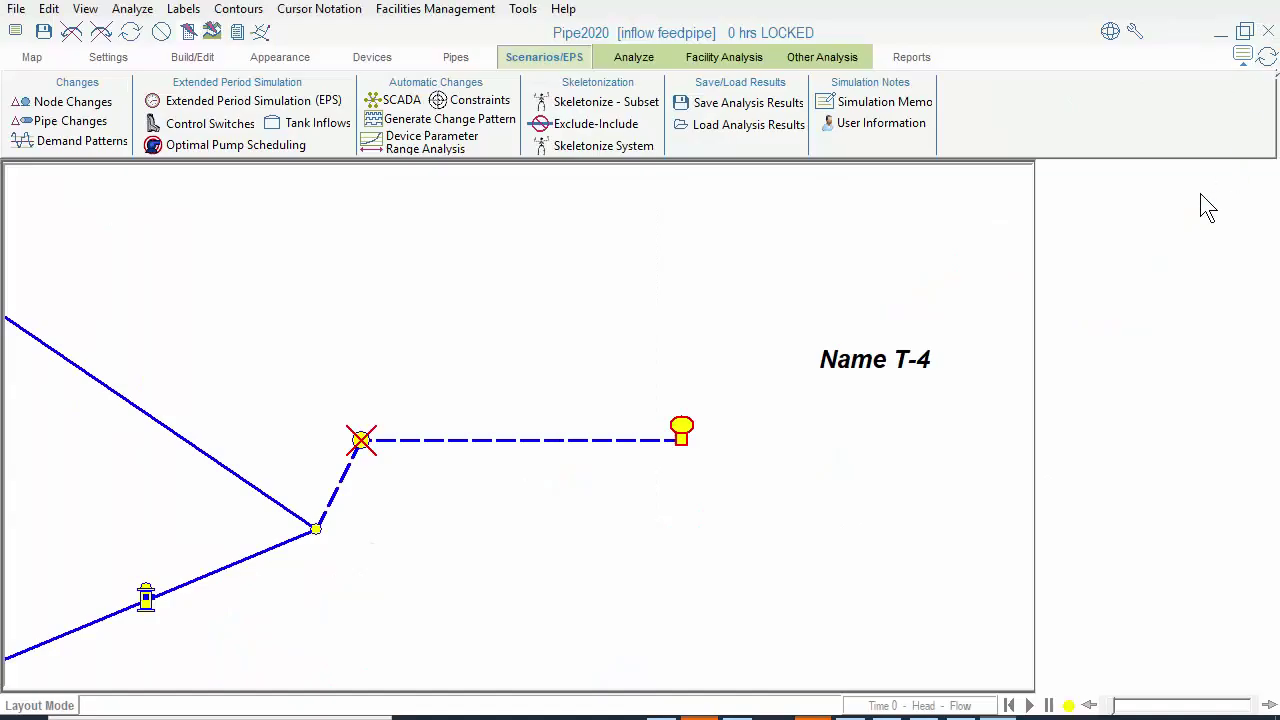
Step: Assign demand pattern 5 to the tank inflows
{"action": "left_click", "coordinate": [389, 72]}
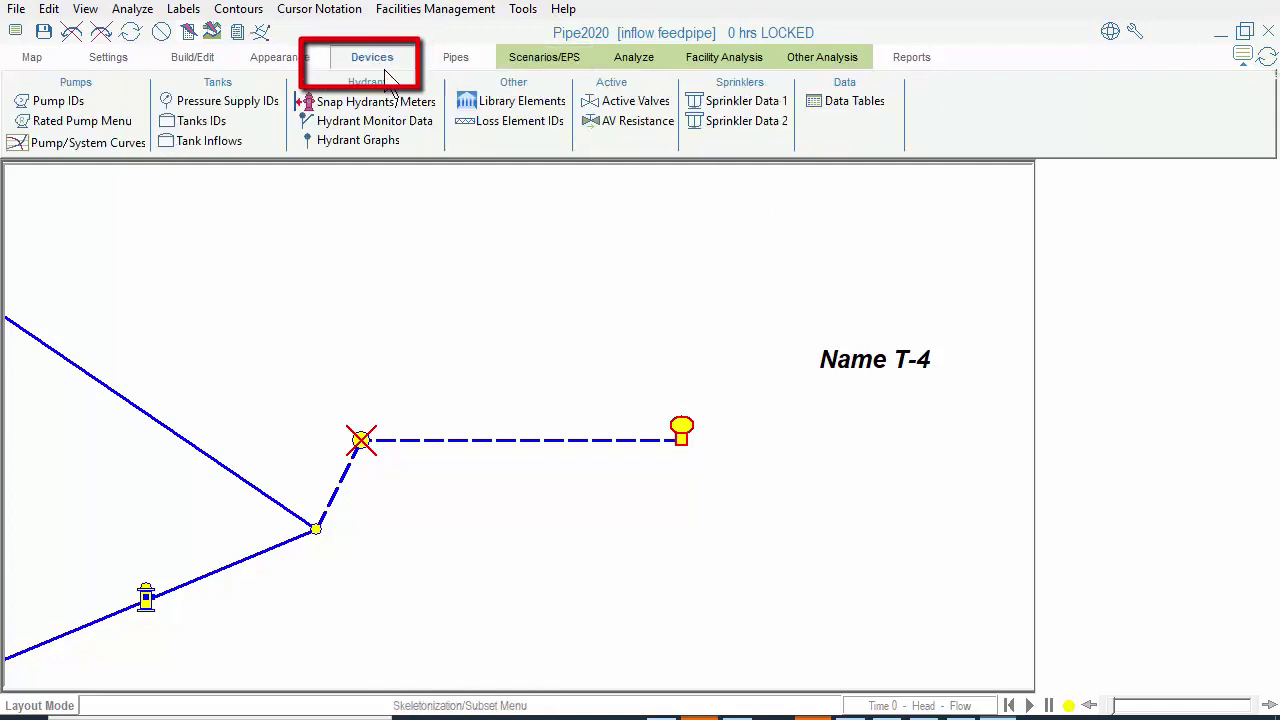
{"action": "left_click", "coordinate": [234, 152]}
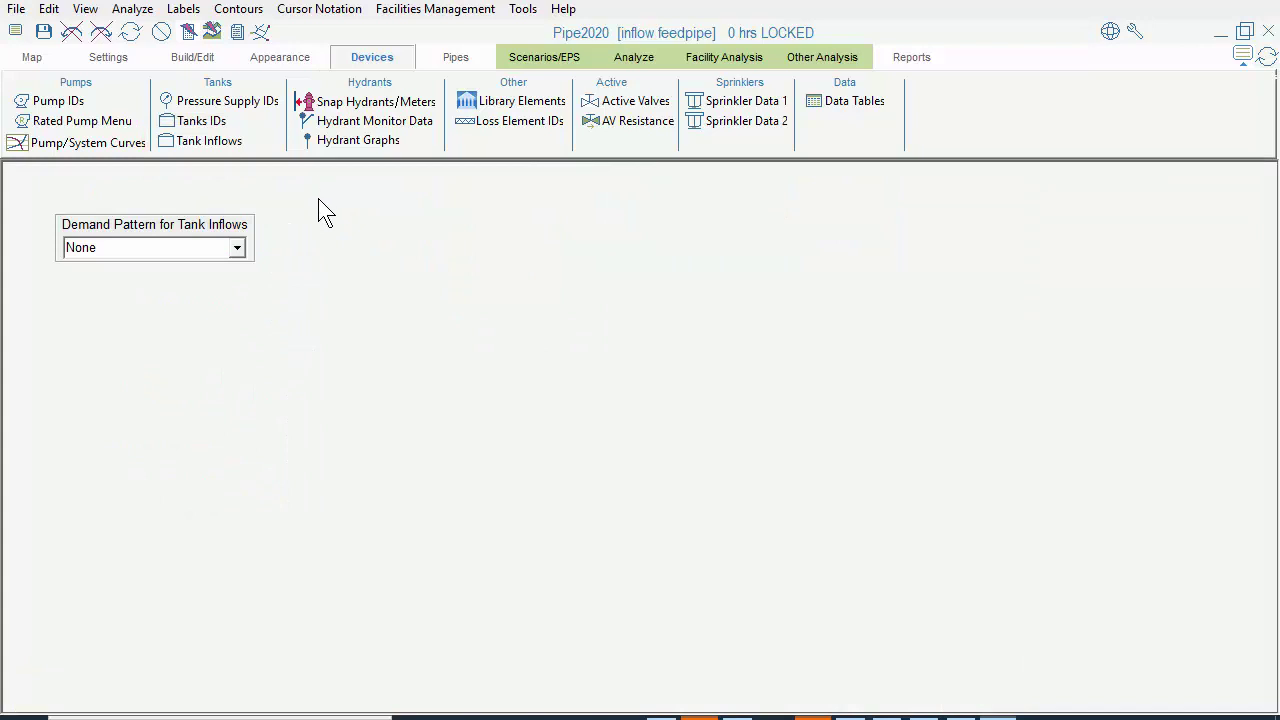
{"action": "left_click", "coordinate": [237, 250]}
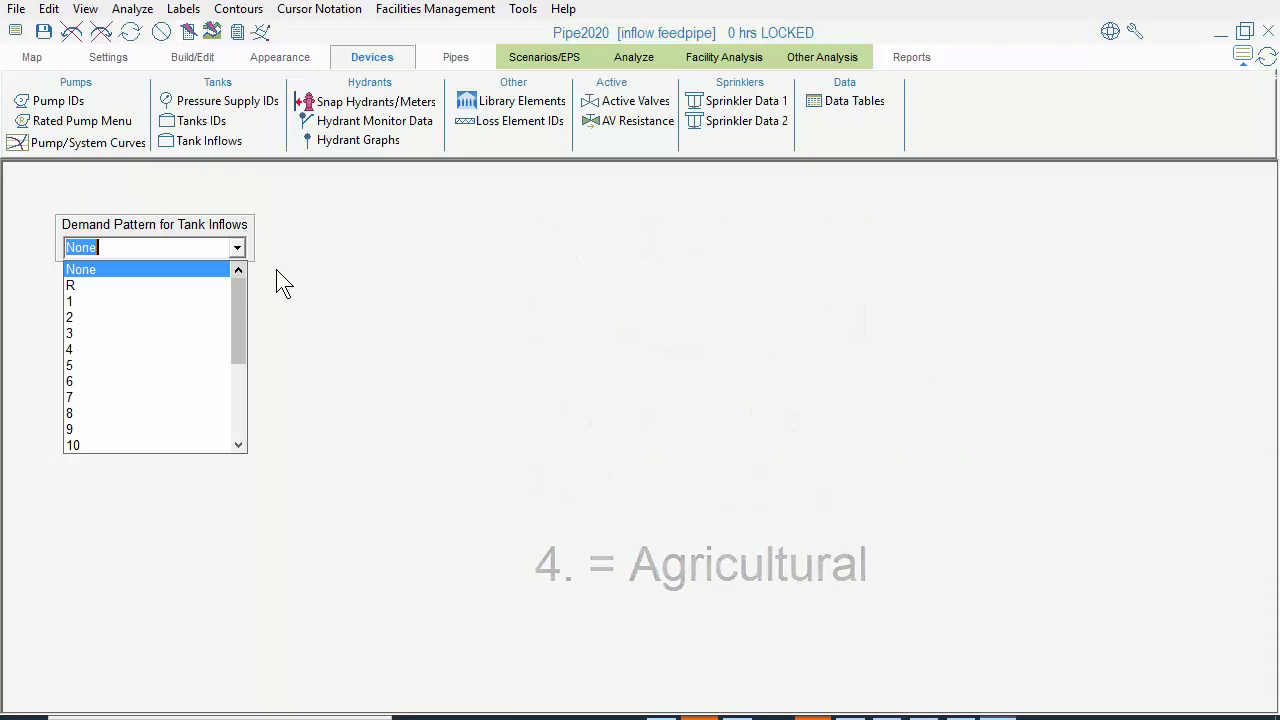
{"action": "left_click", "coordinate": [176, 364]}
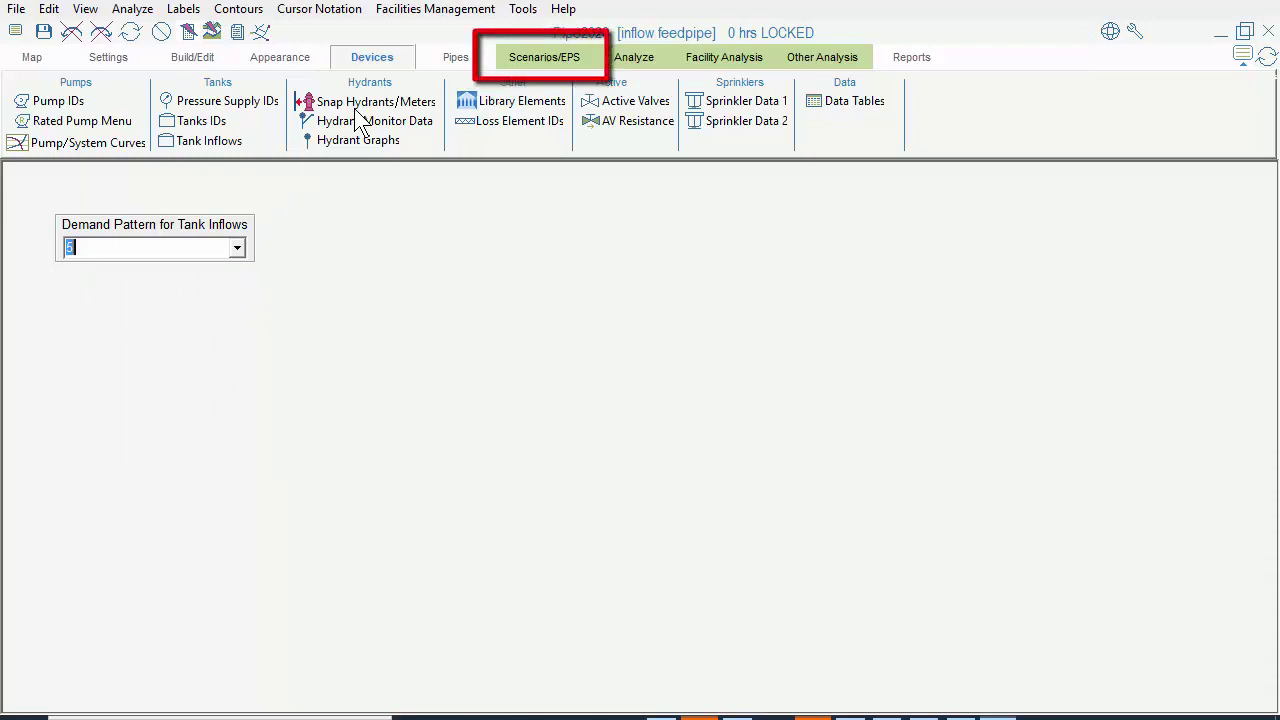
Step: Enter a factor of 1.33 for Type 5 at time 0 in the demand patterns table
{"action": "left_click", "coordinate": [510, 57]}
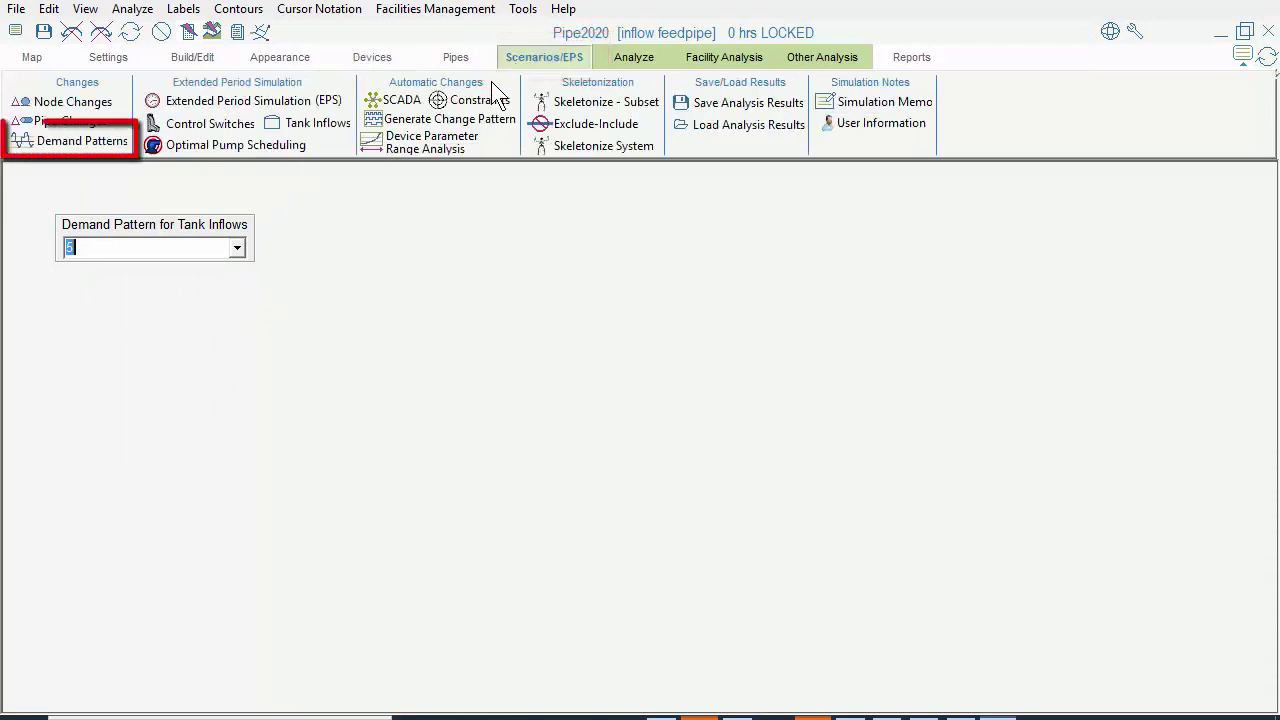
{"action": "left_click", "coordinate": [104, 146]}
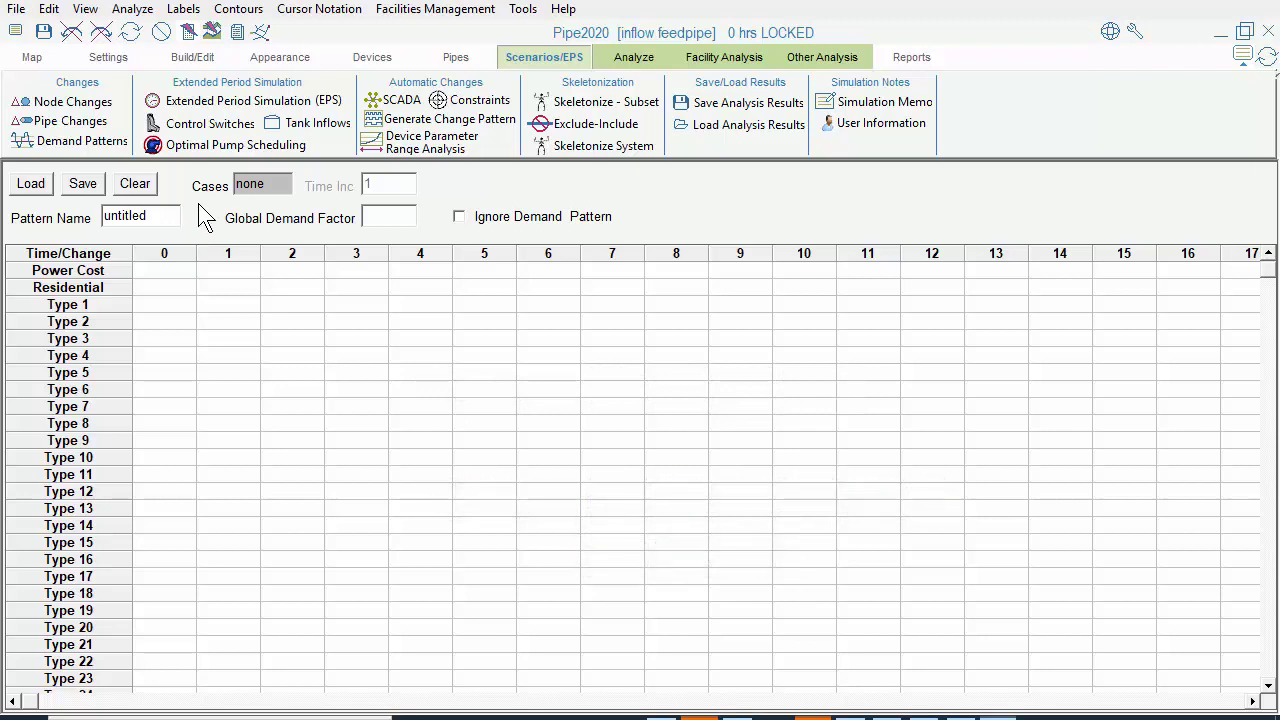
{"action": "left_click", "coordinate": [172, 372]}
{"action": "type", "text": "1.33"}
{"action": "key", "text": "Return"}
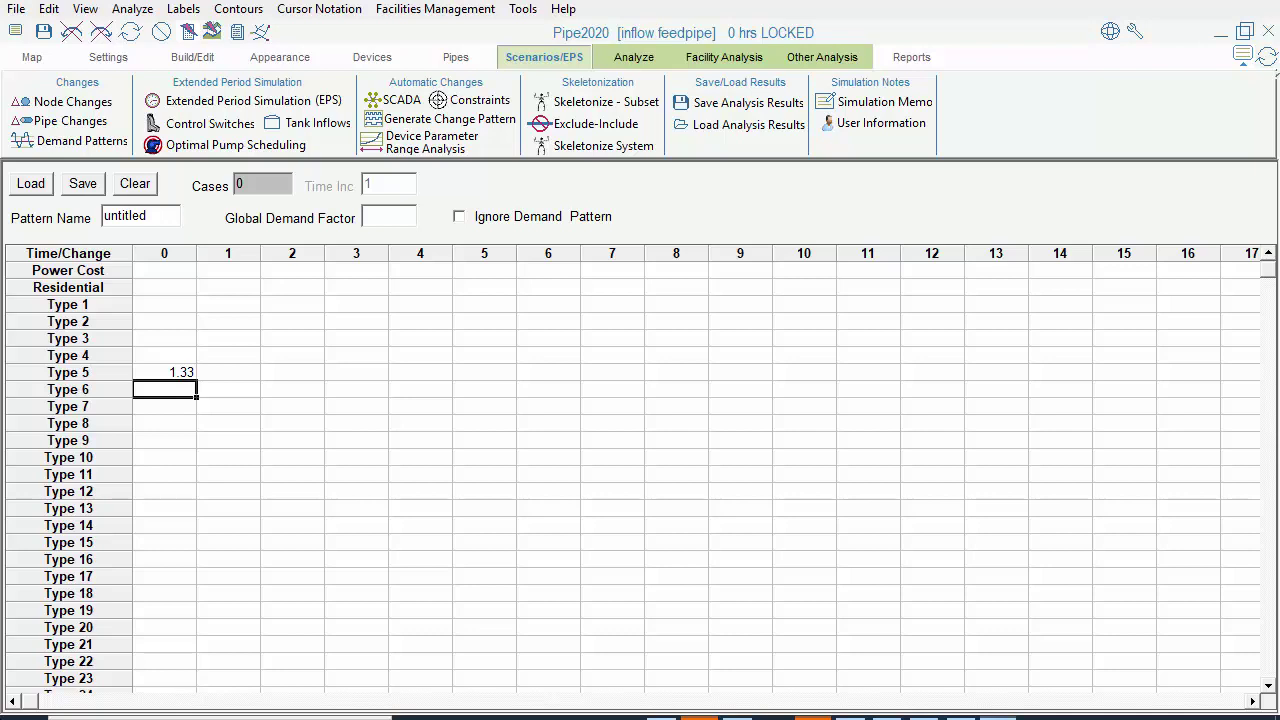
Step: Replace the Type 5 factor at time 0 with 1.0
{"action": "left_click", "coordinate": [164, 372]}
{"action": "key", "text": "BackSpace"}
{"action": "type", "text": "1.0"}
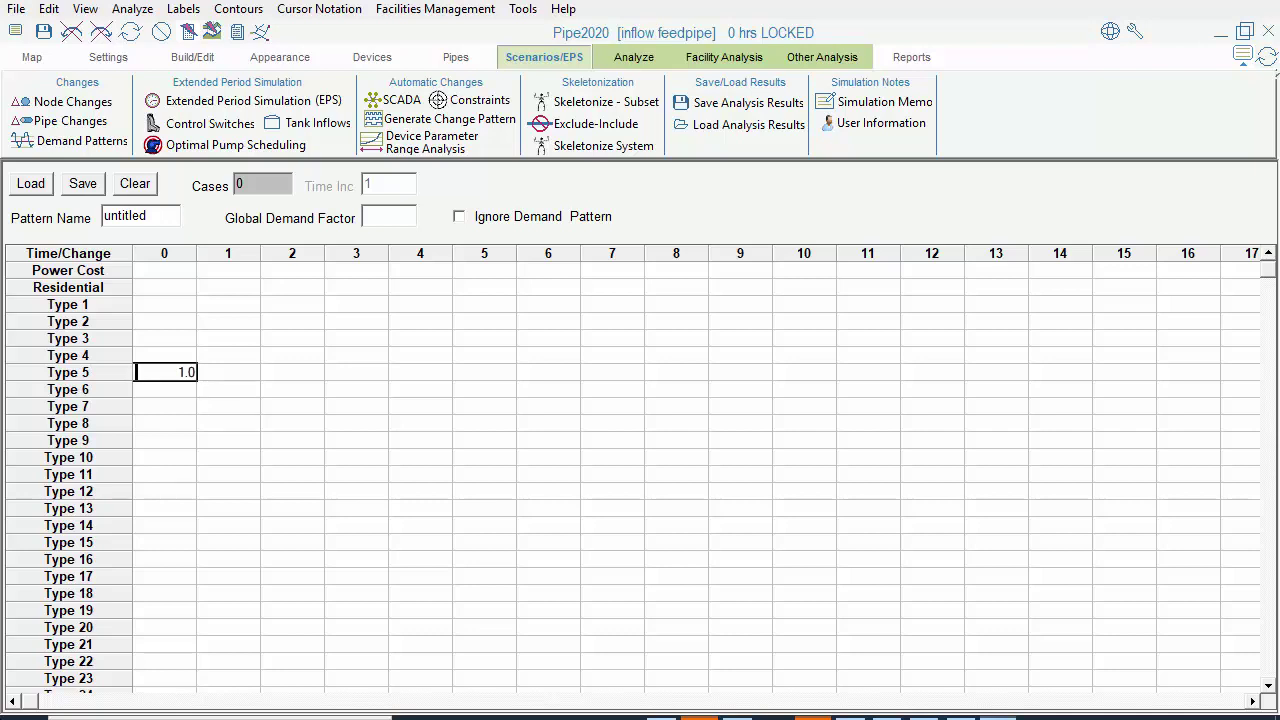
{"action": "key", "text": "Return"}
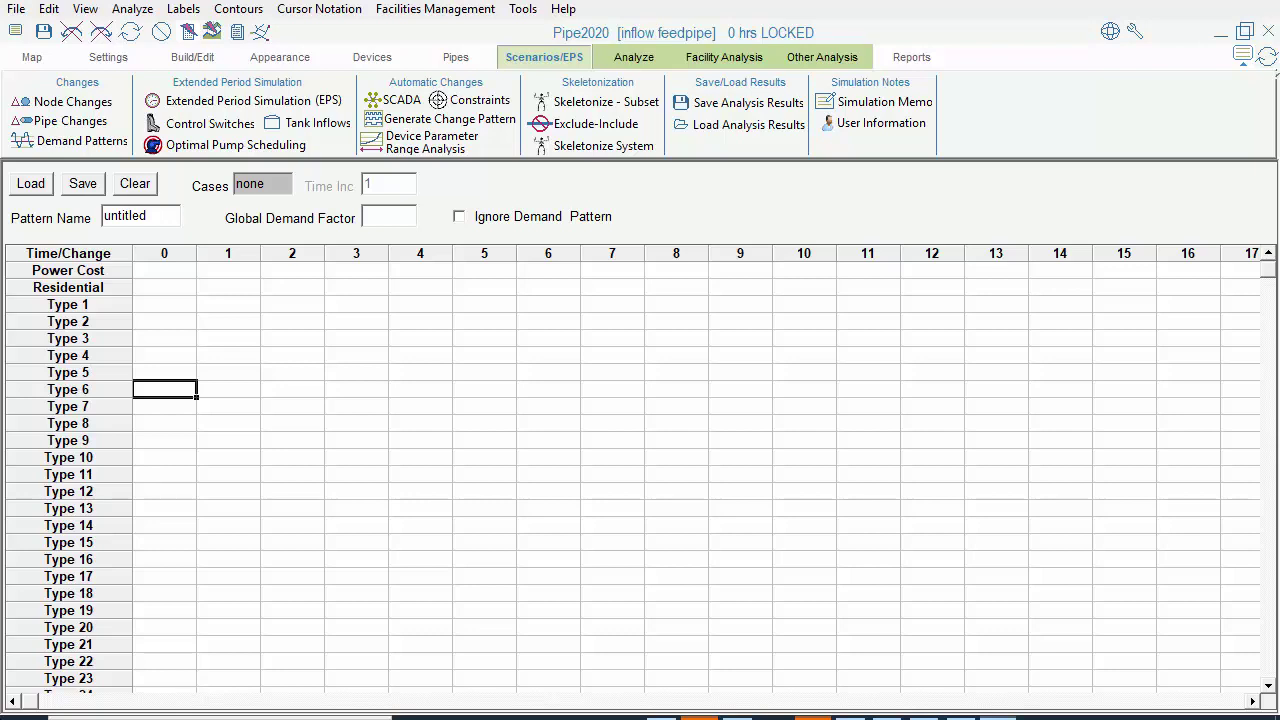
Step: Enter a factor of 0.5 for Type 5 at time 10 in the demand patterns table
{"action": "key", "text": "Up"}
{"action": "key", "text": "Right"}
{"action": "key", "text": "Right"}
{"action": "key", "text": "Right"}
{"action": "key", "text": "Right"}
{"action": "key", "text": "Right"}
{"action": "key", "text": "Right"}
{"action": "key", "text": "Right"}
{"action": "key", "text": "Right"}
{"action": "key", "text": "Right"}
{"action": "key", "text": "Right"}
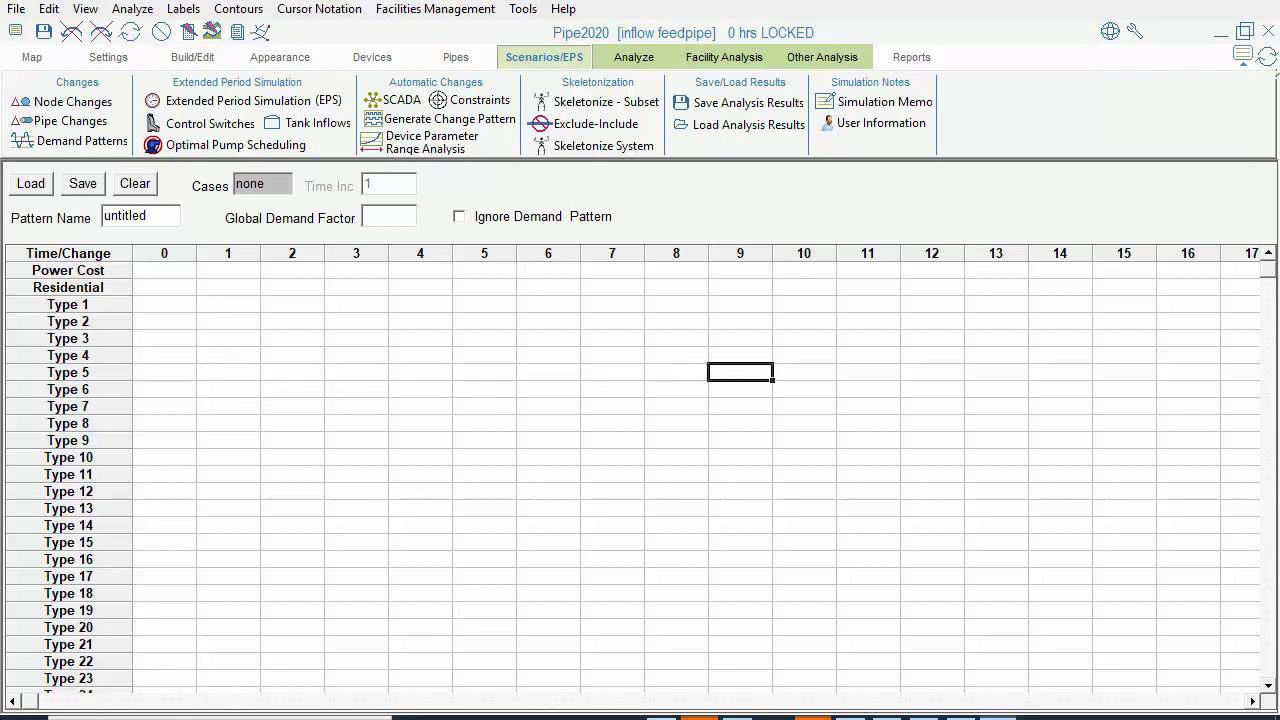
{"action": "type", "text": "0.5"}
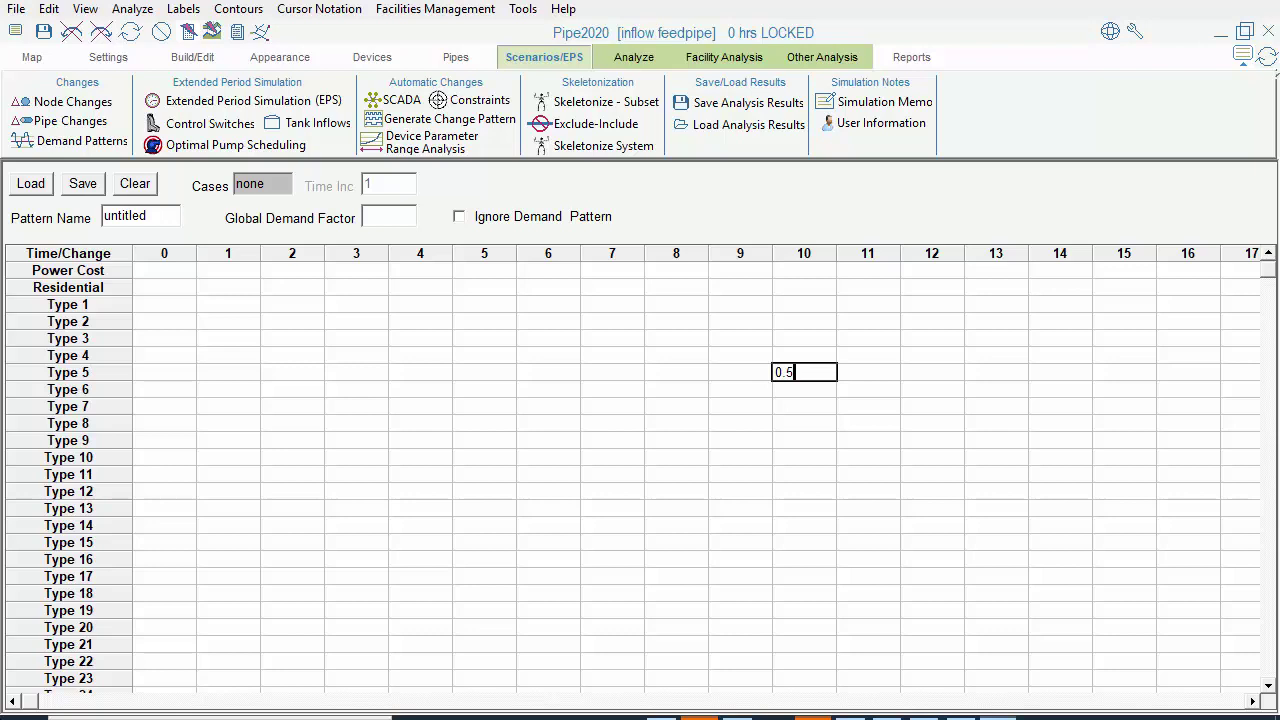
{"action": "key", "text": "Return"}
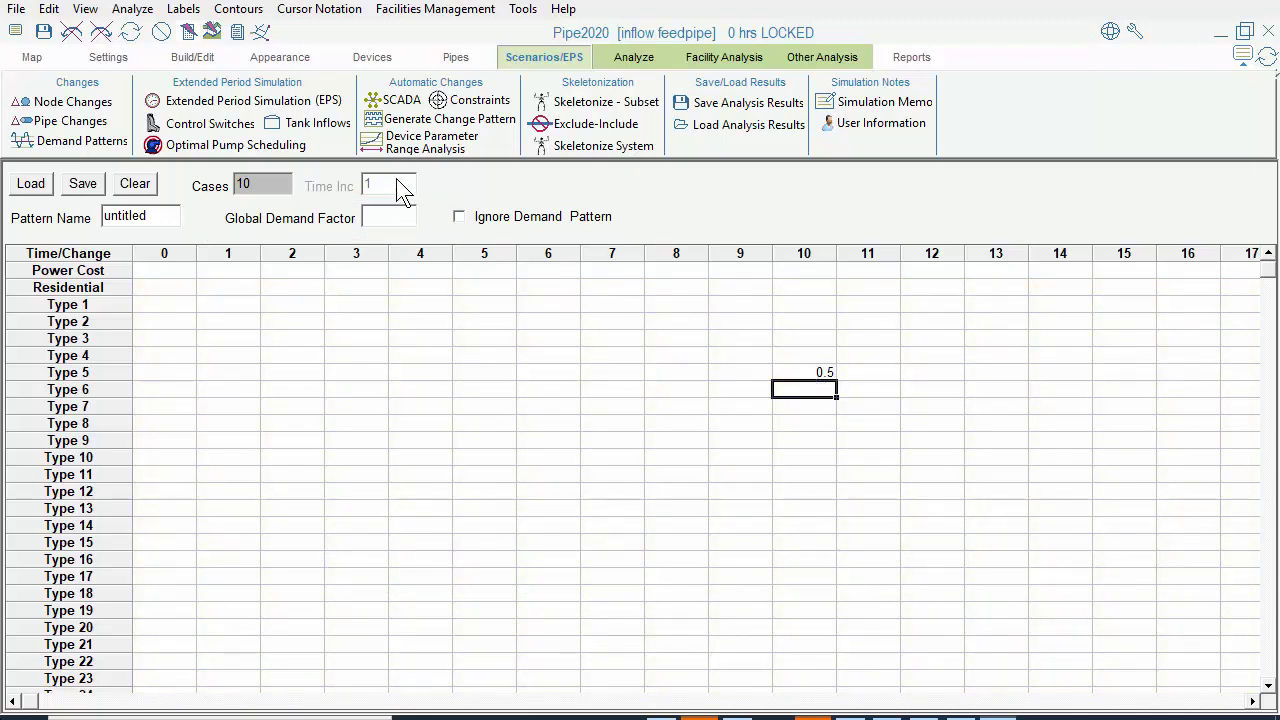
Step: Set the global demand factor of the demand pattern to 2
{"action": "left_click", "coordinate": [388, 217]}
{"action": "type", "text": "2"}
{"action": "key", "text": "Return"}
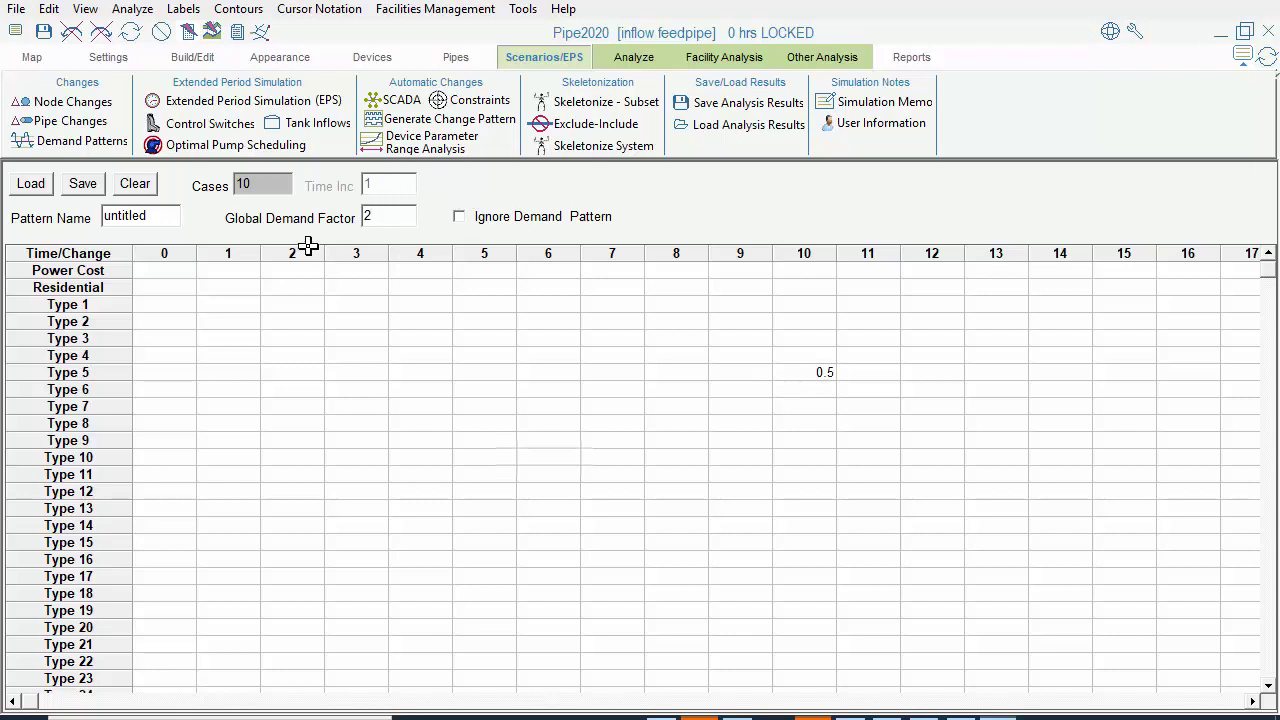
Step: Rerun the analysis with the demand pattern applied and examine tank T-4's updated head graph
{"action": "left_click", "coordinate": [188, 35]}
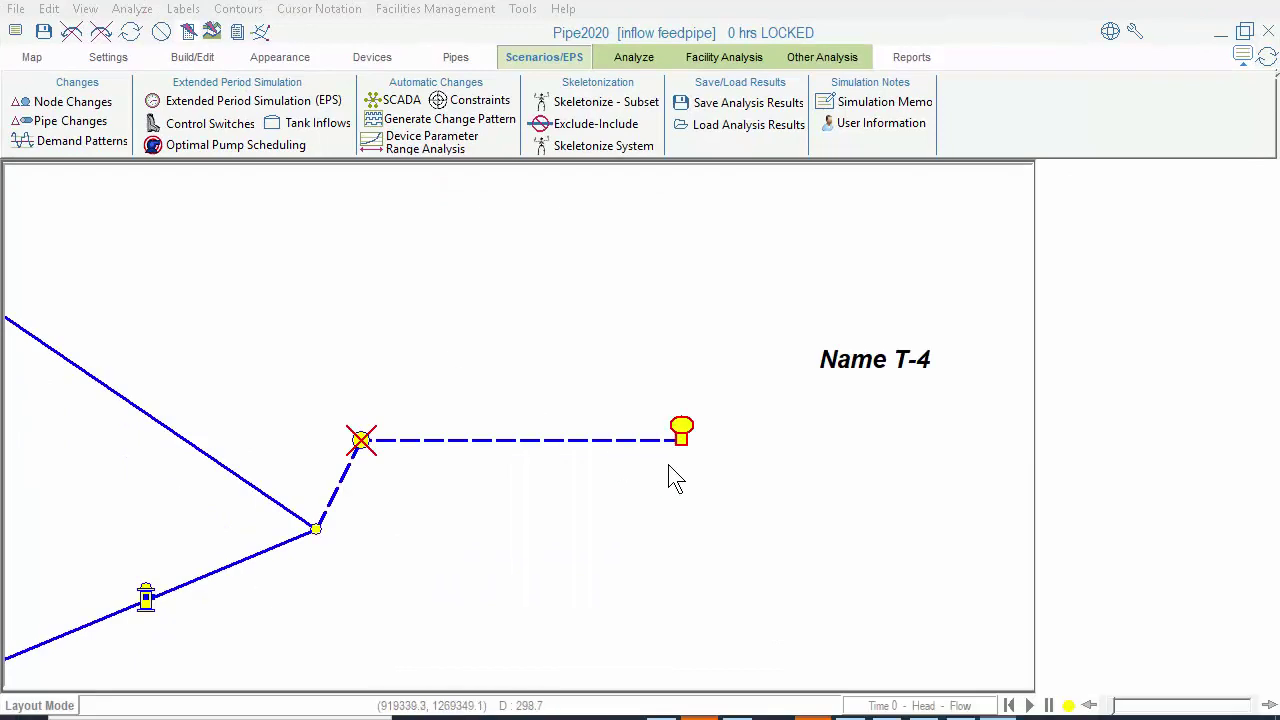
{"action": "left_click", "coordinate": [683, 440]}
{"action": "left_click", "coordinate": [1272, 450]}
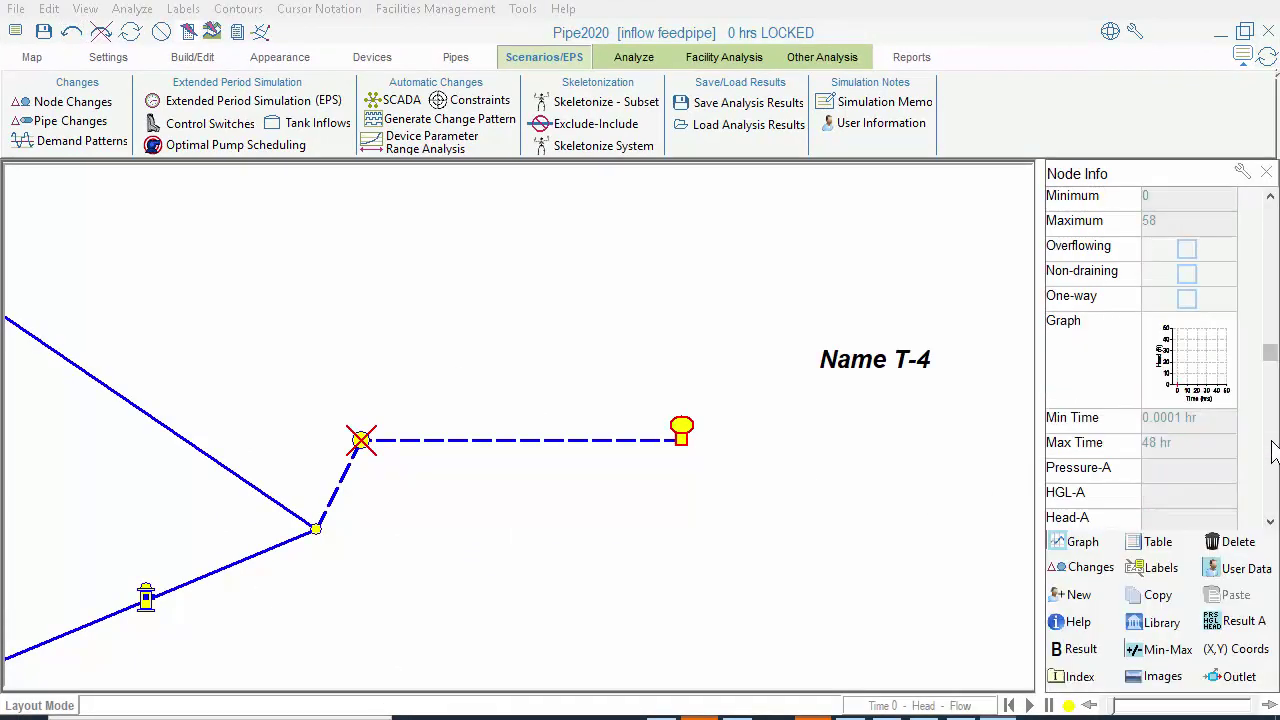
{"action": "left_click", "coordinate": [1210, 375]}
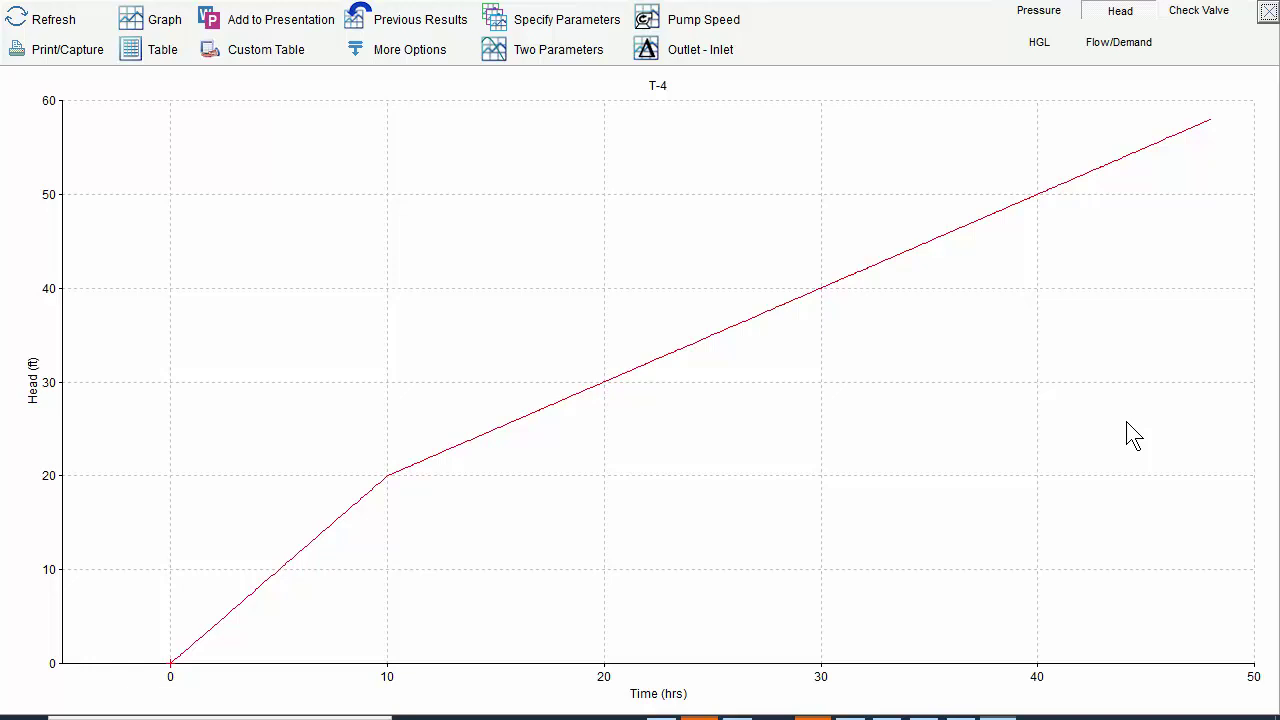
{"action": "left_click", "coordinate": [1268, 12]}
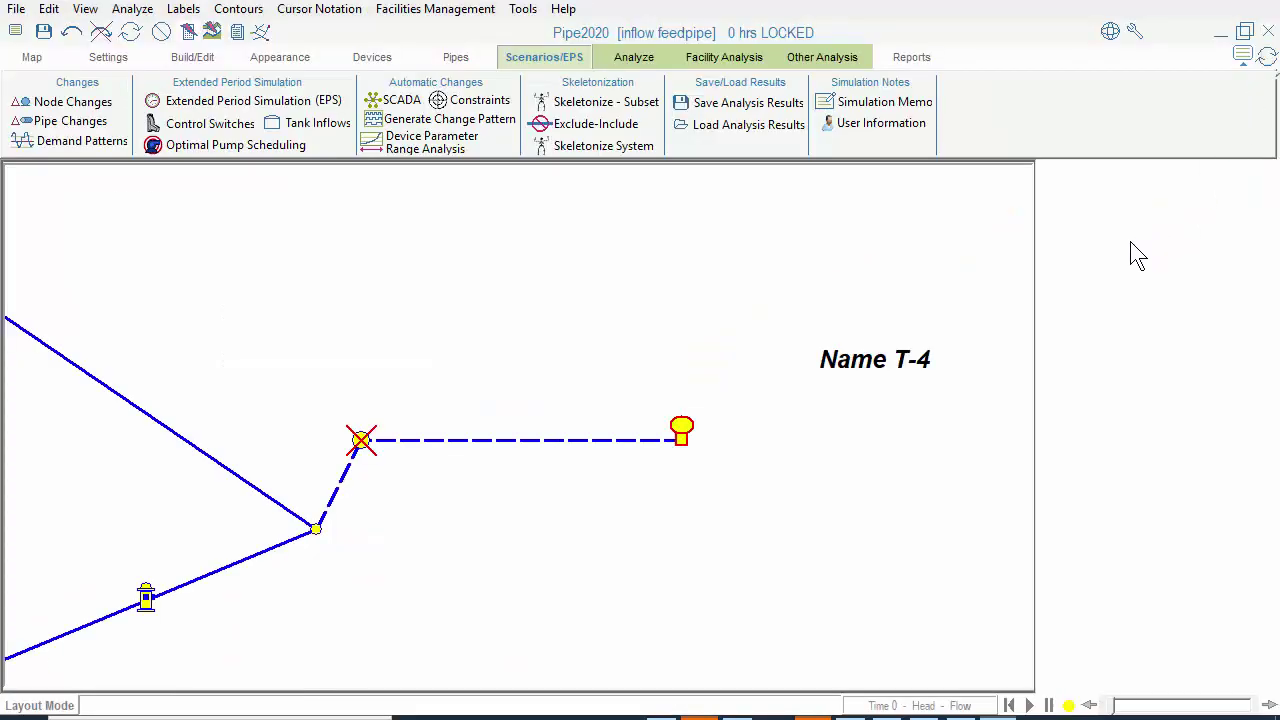
Step: Clear the global demand factor and the Type 5 factor at time 10, and return to the map
{"action": "left_click", "coordinate": [92, 142]}
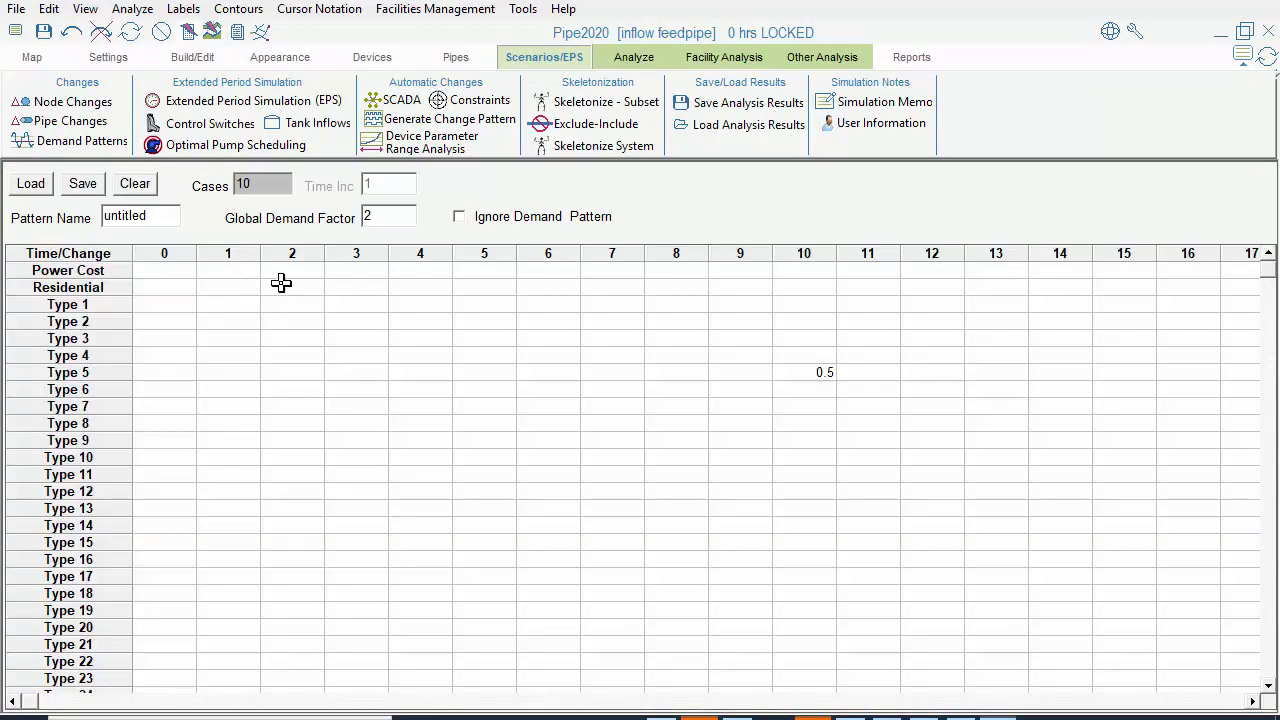
{"action": "left_click_drag", "start_coordinate": [381, 211], "coordinate": [351, 215]}
{"action": "key", "text": "BackSpace"}
{"action": "left_click", "coordinate": [806, 372]}
{"action": "key", "text": "BackSpace"}
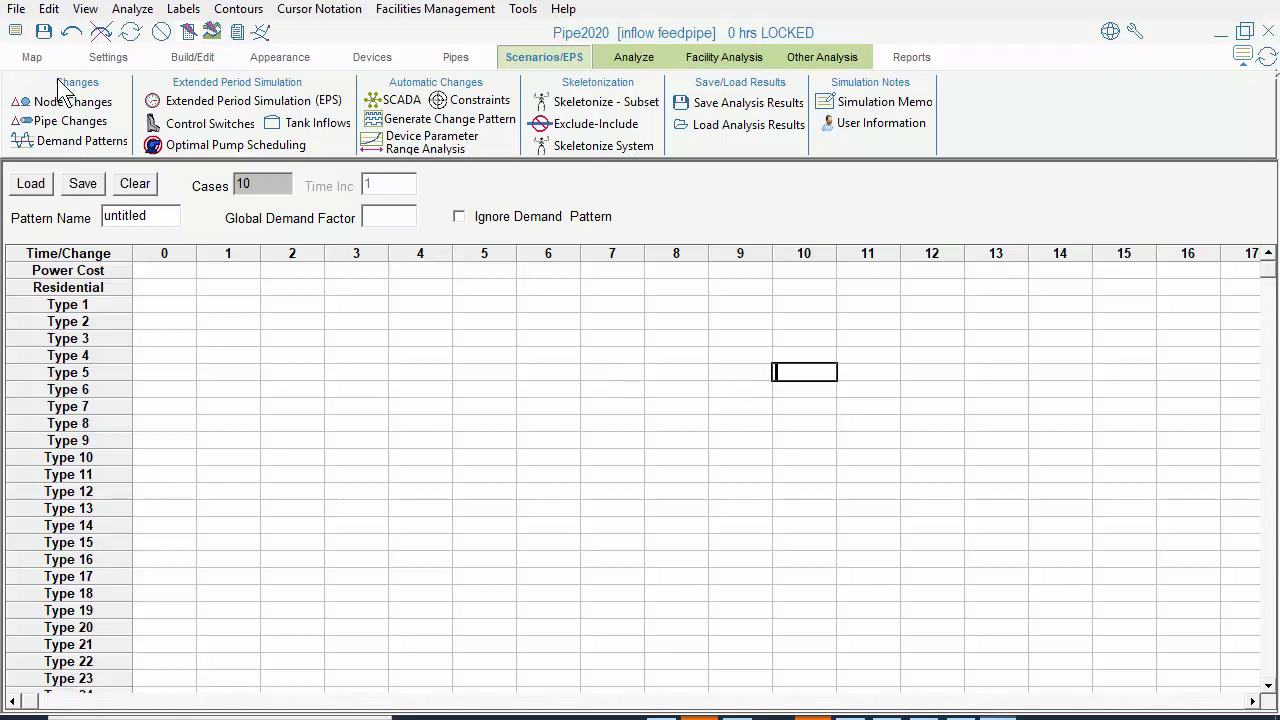
{"action": "left_click", "coordinate": [32, 58]}
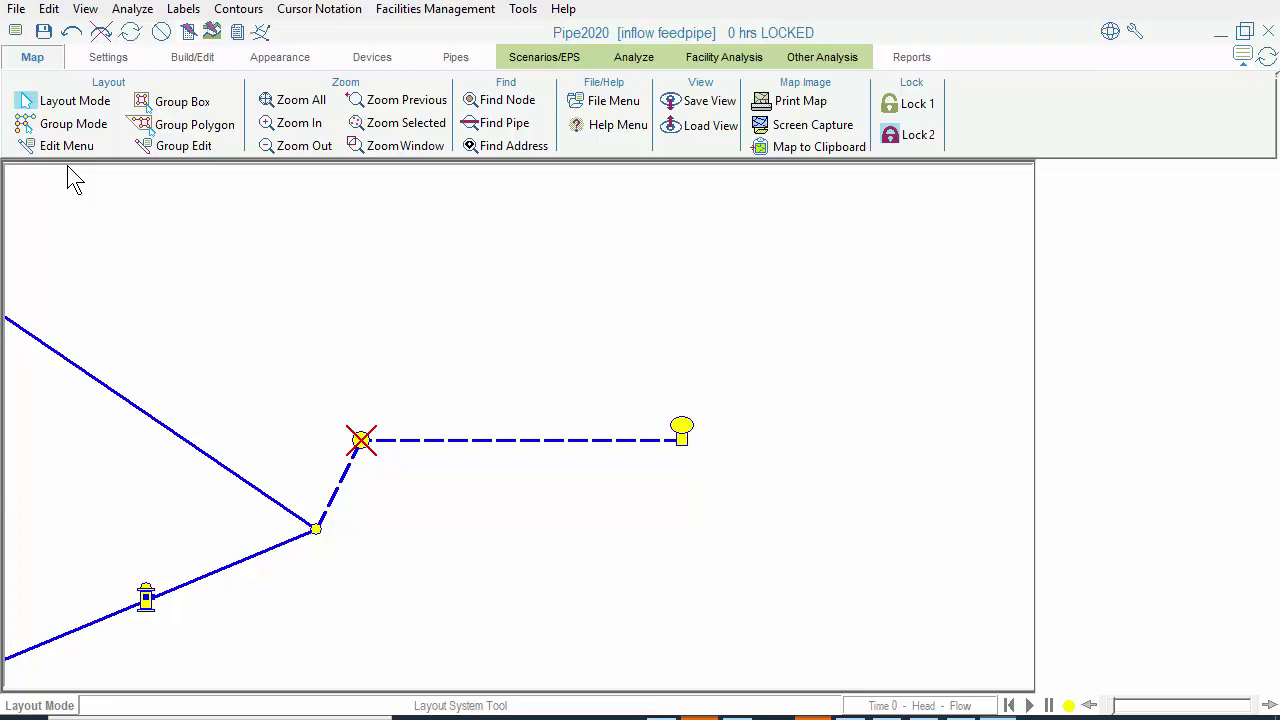
Step: Change tank T-4 to a Feedpipe Tank Fixed Diameter and load the saved Feedpipes Zoomed view
{"action": "left_click", "coordinate": [683, 440]}
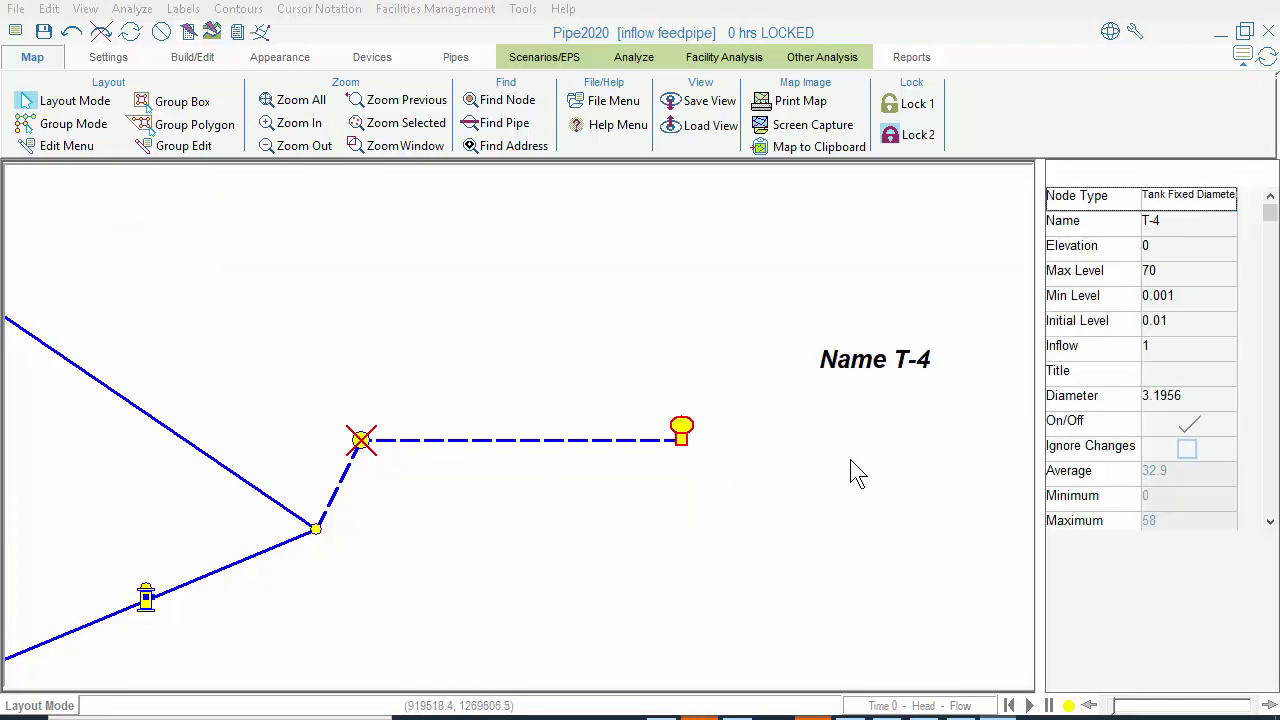
{"action": "left_click", "coordinate": [1213, 207]}
{"action": "mouse_move", "coordinate": [1177, 87]}
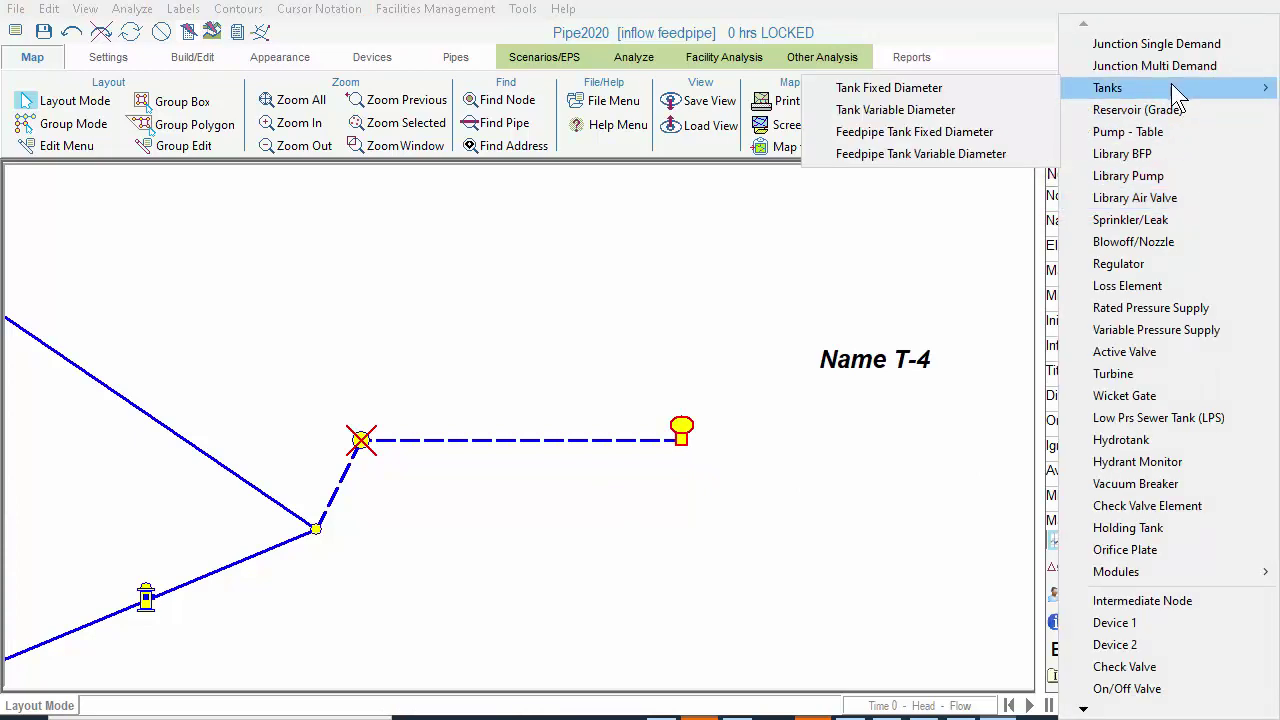
{"action": "left_click", "coordinate": [1027, 146]}
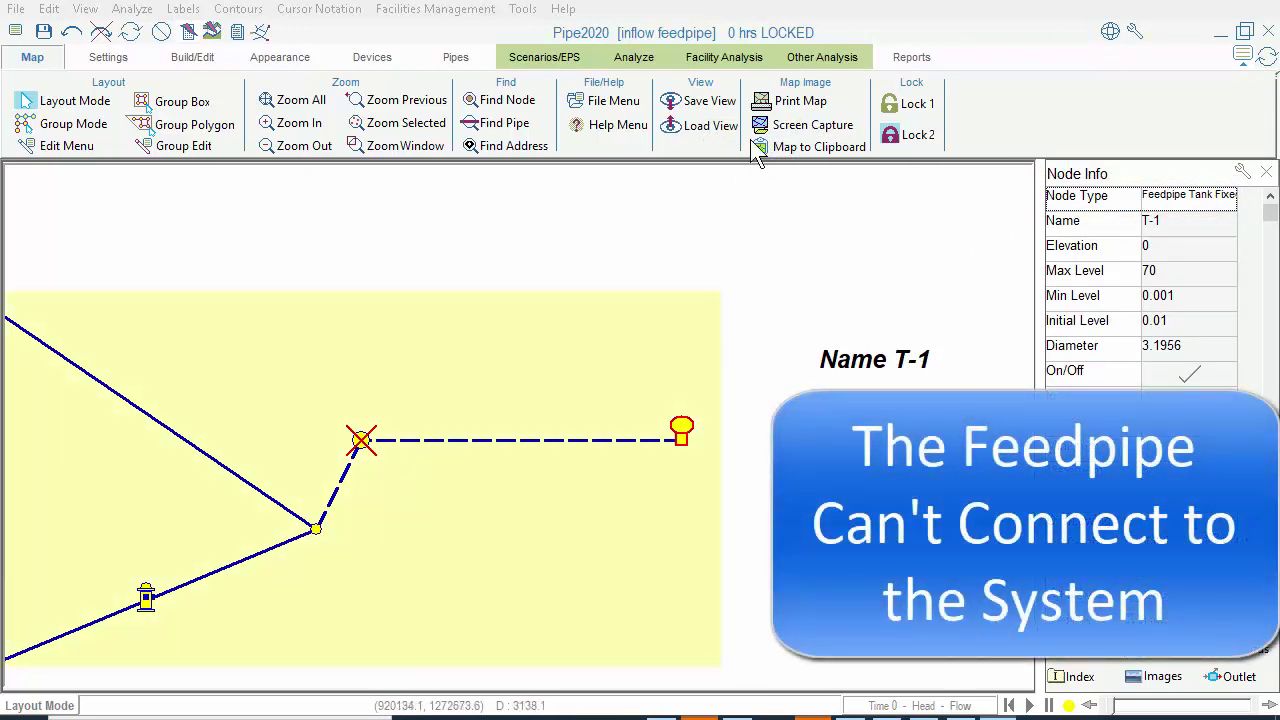
{"action": "left_click", "coordinate": [711, 126]}
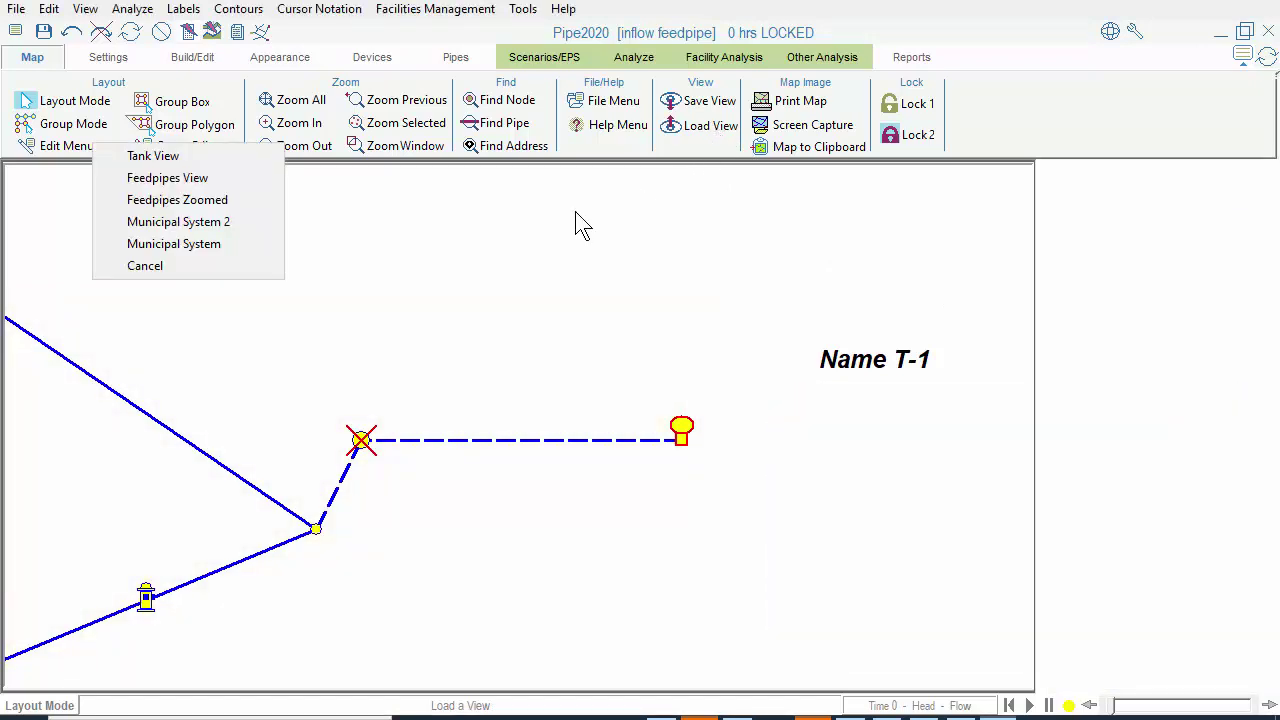
{"action": "left_click", "coordinate": [252, 201]}
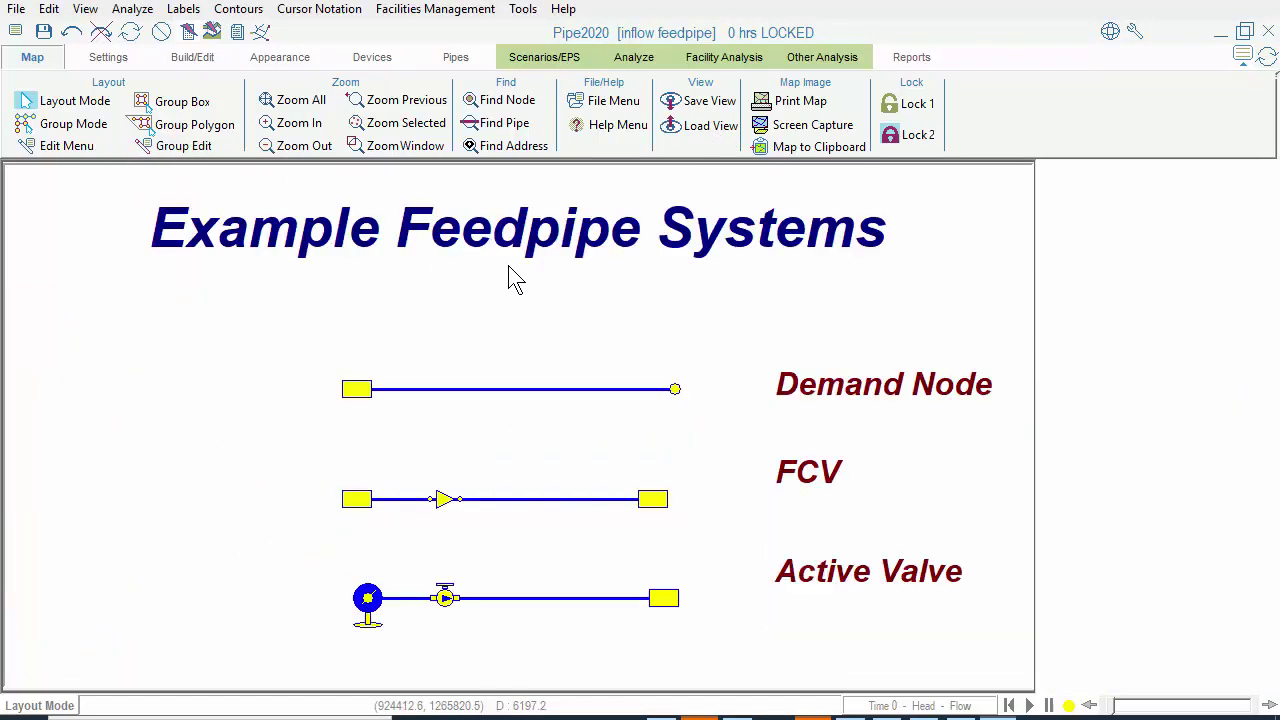
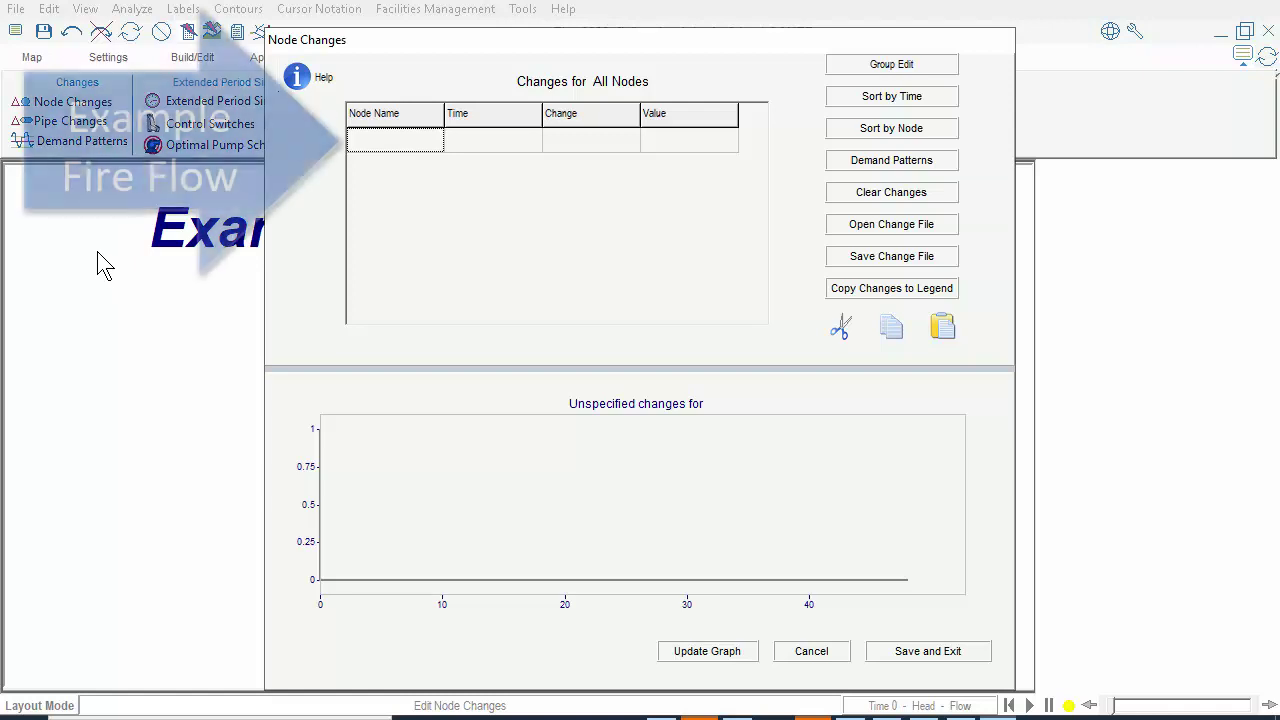
Step: Add an example node change giving J-1 a demand of 500 at time 10, and update the change graph
{"action": "left_click", "coordinate": [368, 142]}
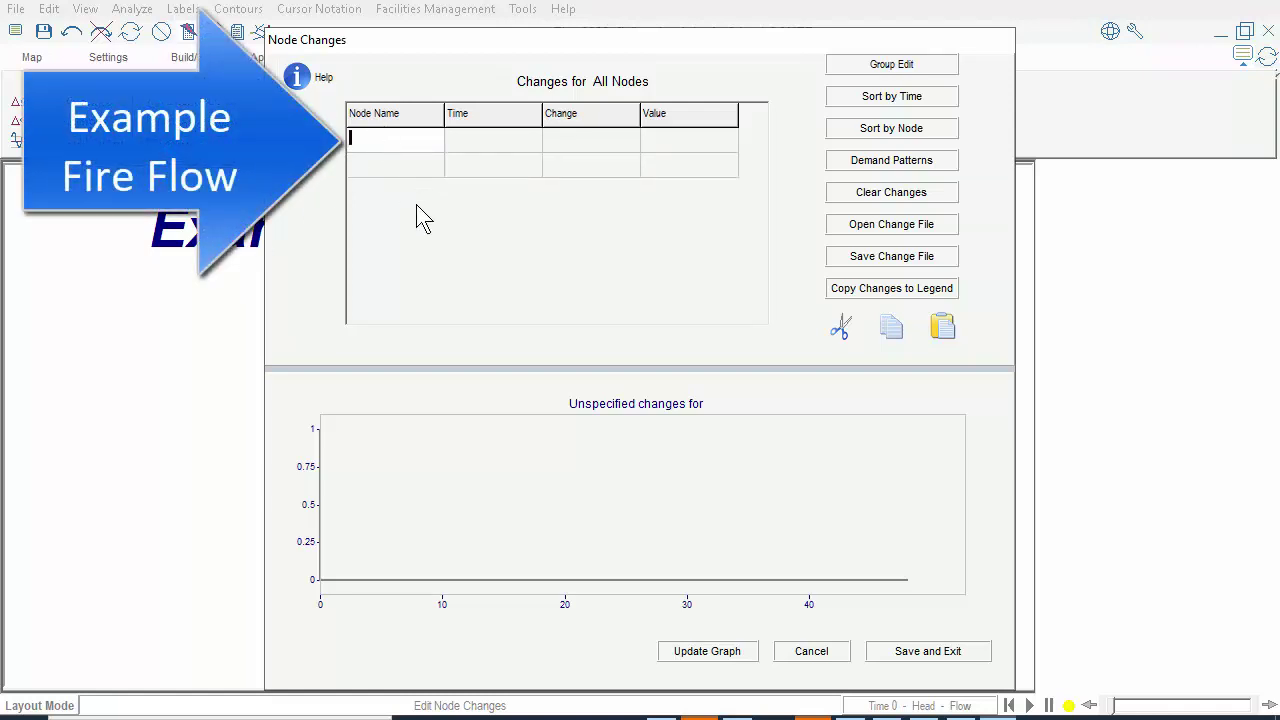
{"action": "type", "text": "J-1"}
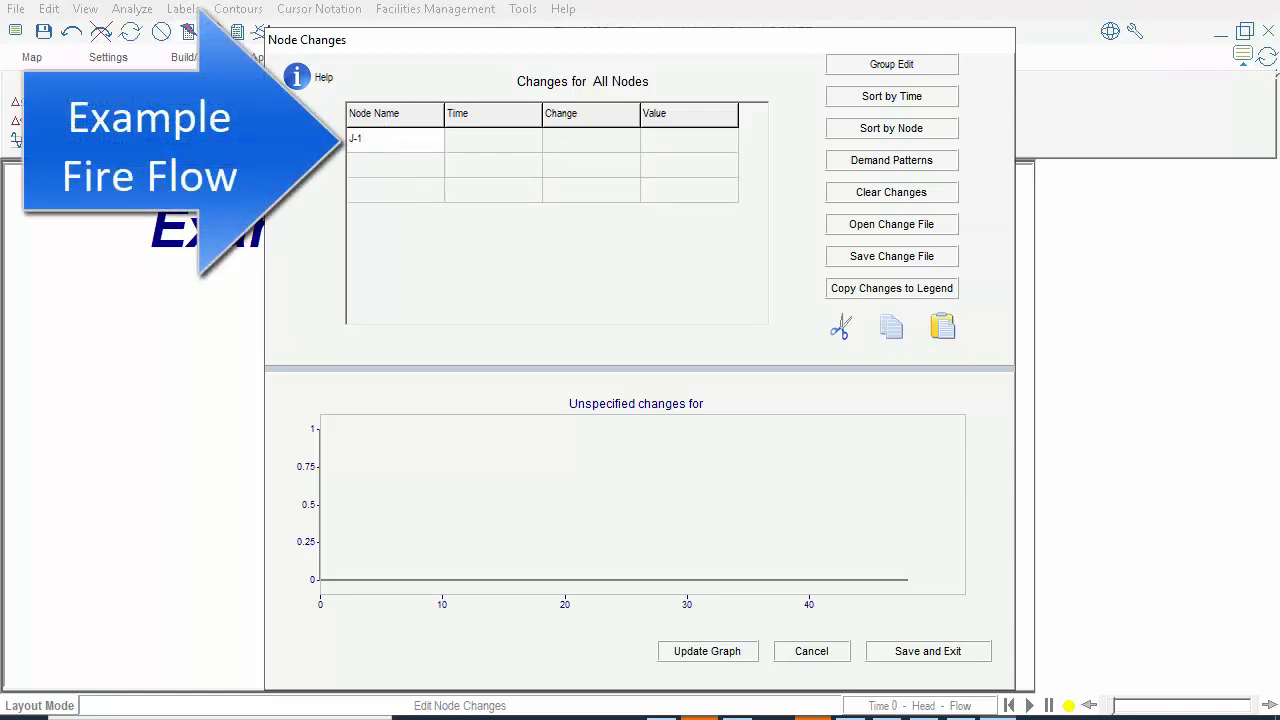
{"action": "left_click", "coordinate": [509, 145]}
{"action": "type", "text": "10"}
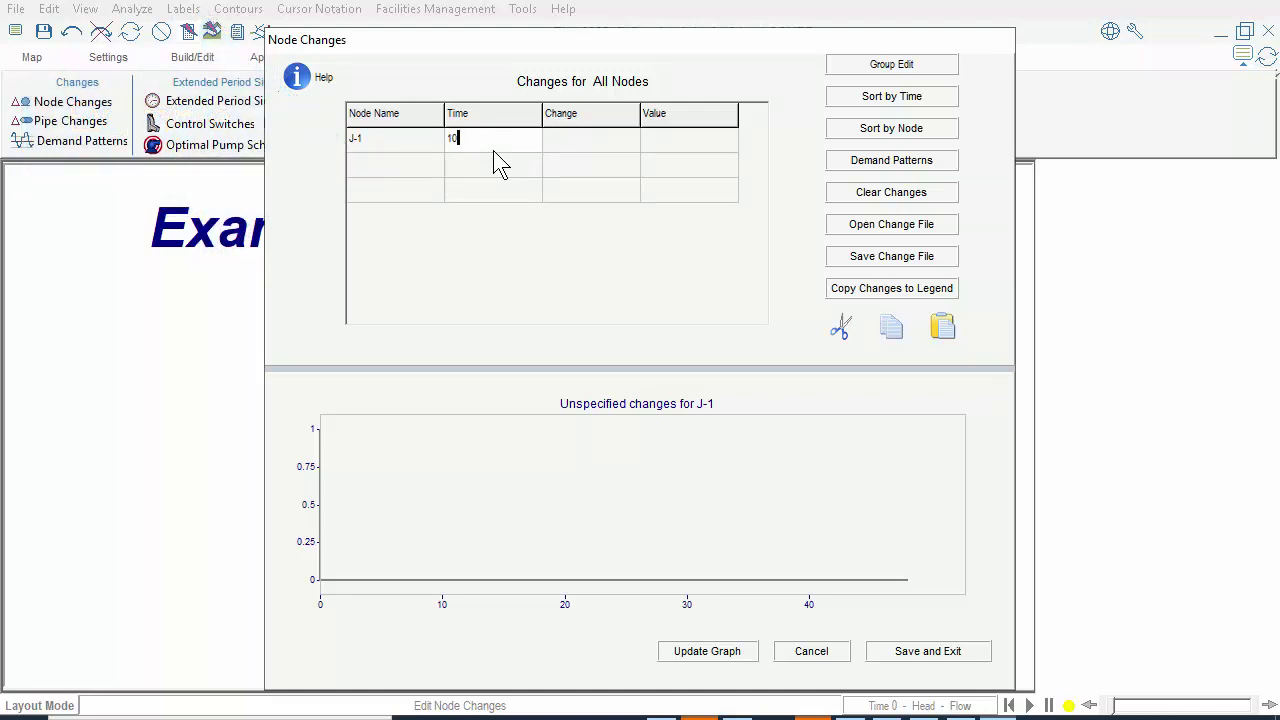
{"action": "left_click", "coordinate": [594, 148]}
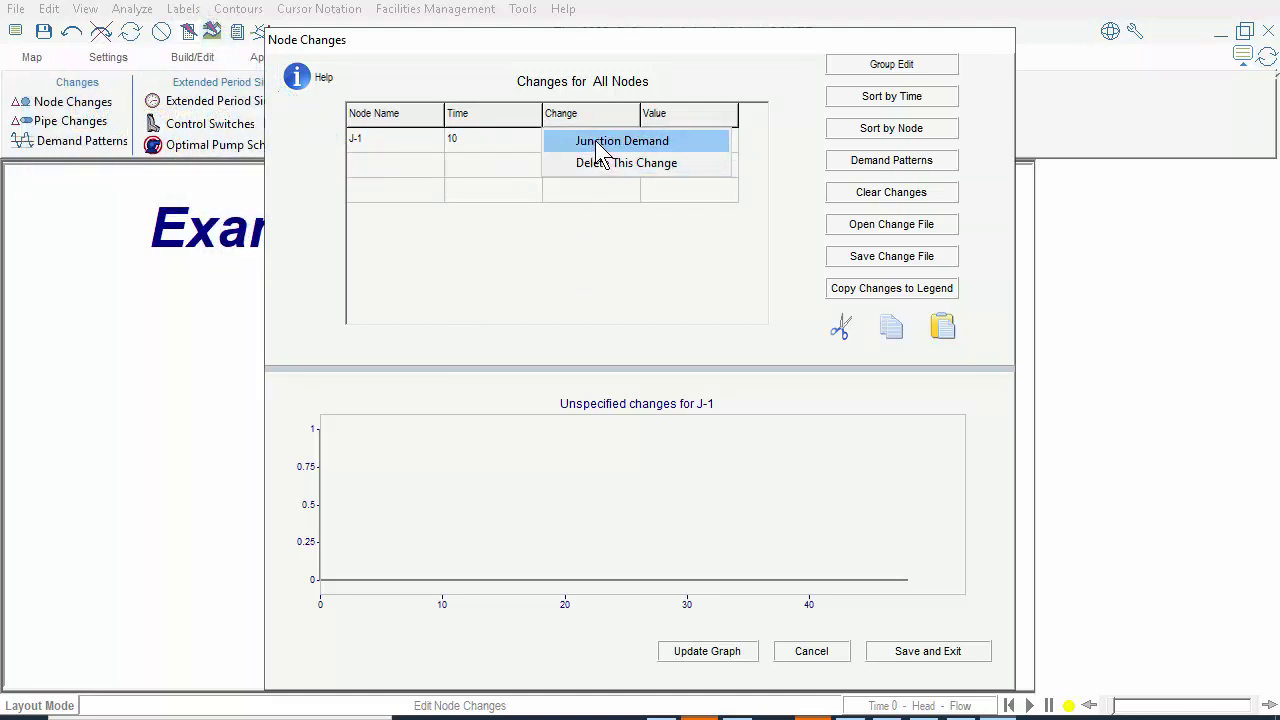
{"action": "left_click", "coordinate": [596, 147]}
{"action": "type", "text": "500"}
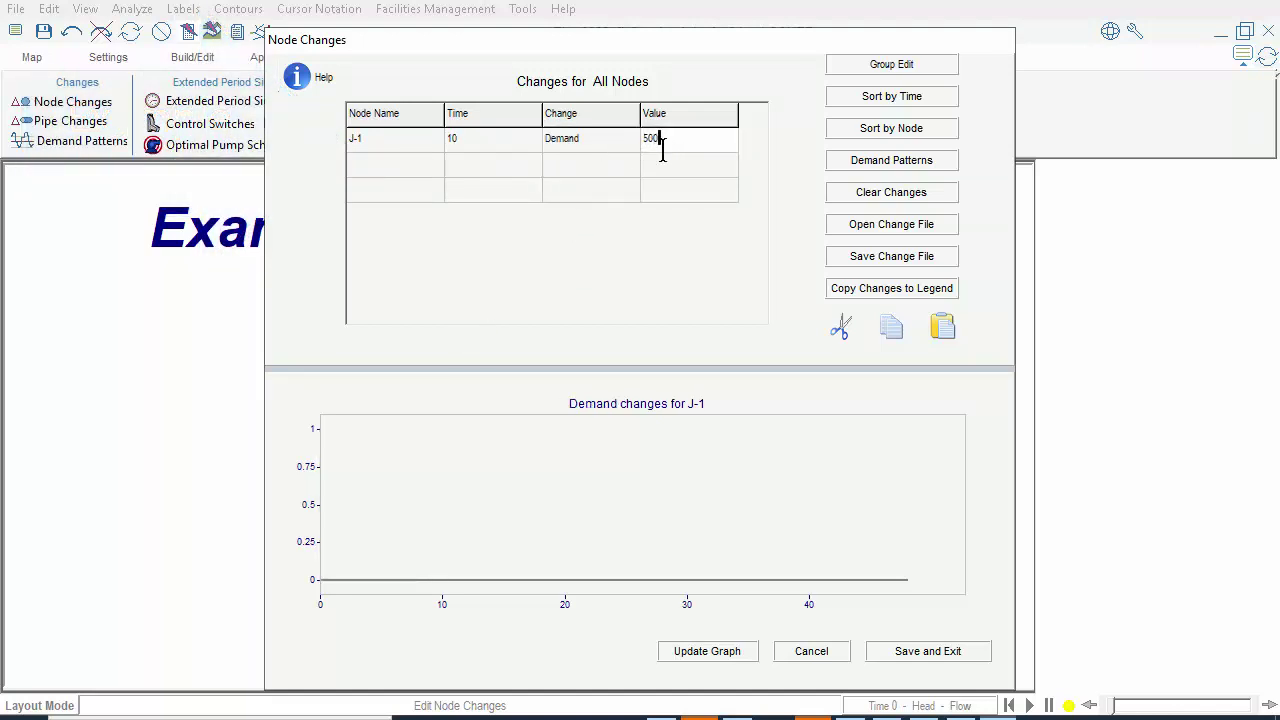
{"action": "key", "text": "Return"}
{"action": "left_click", "coordinate": [709, 652]}
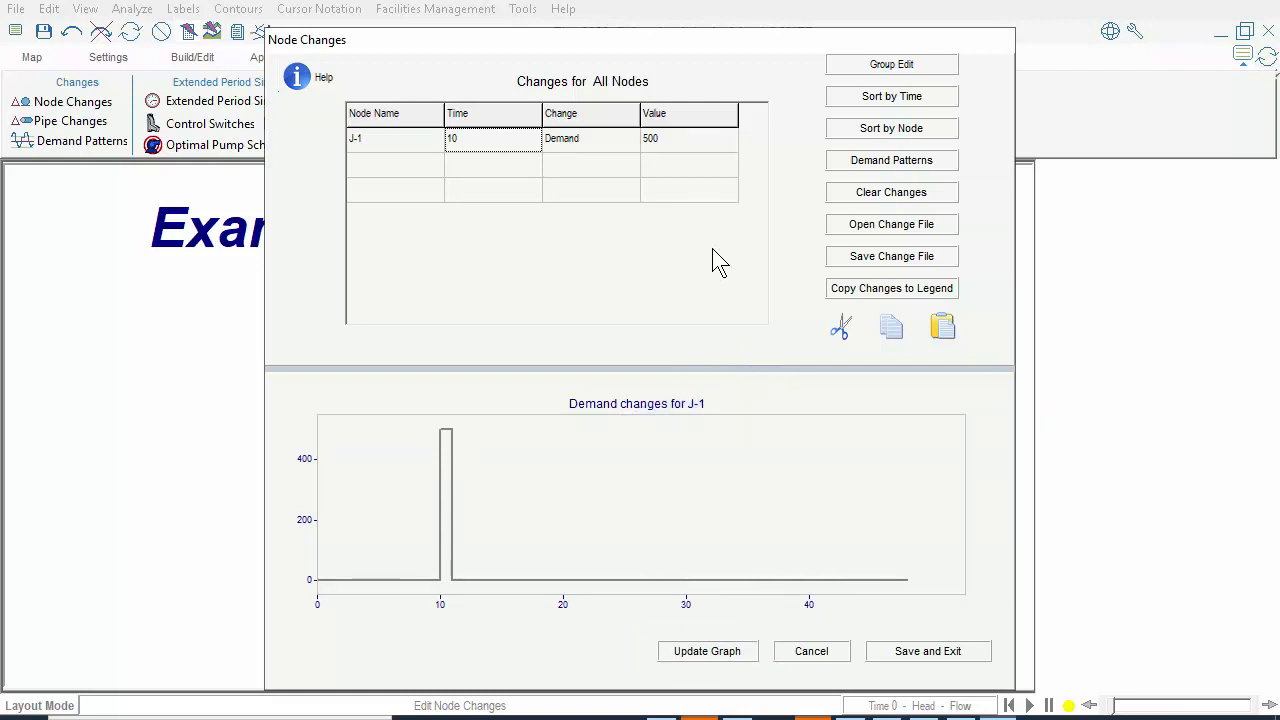
Step: Delete the J-1 demand change and close the node changes without saving
{"action": "left_click", "coordinate": [617, 139]}
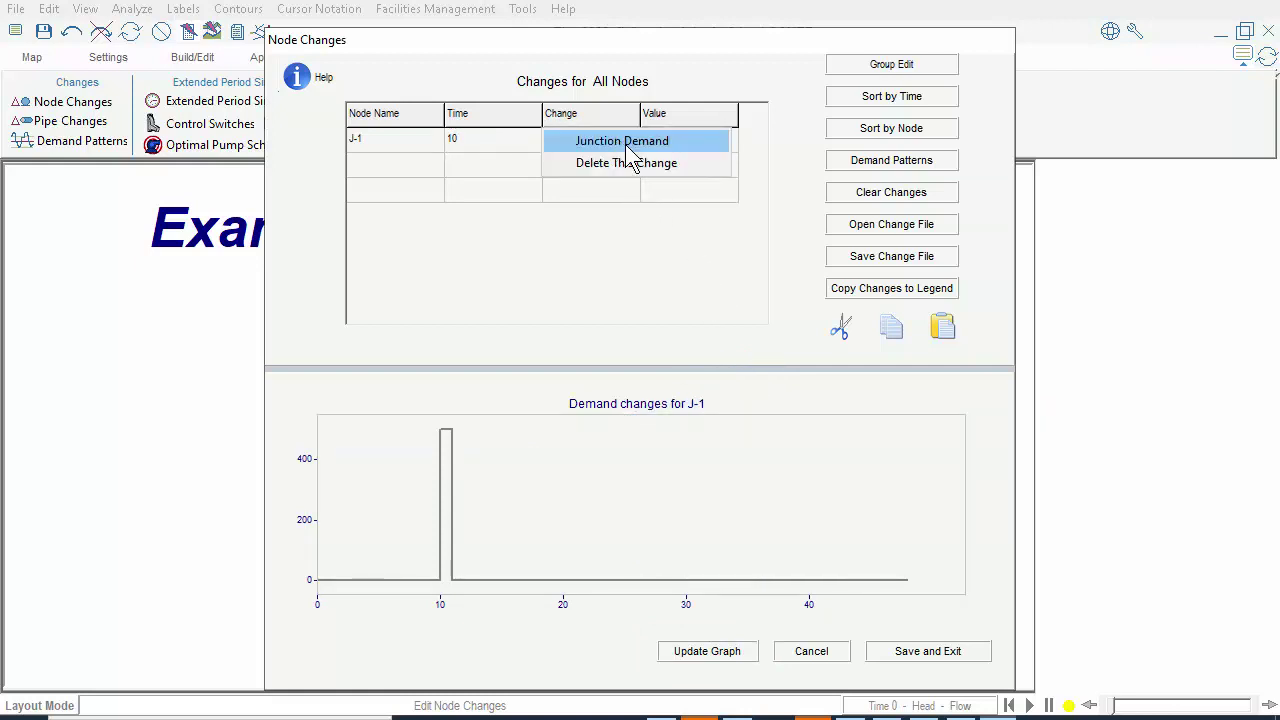
{"action": "left_click", "coordinate": [627, 163]}
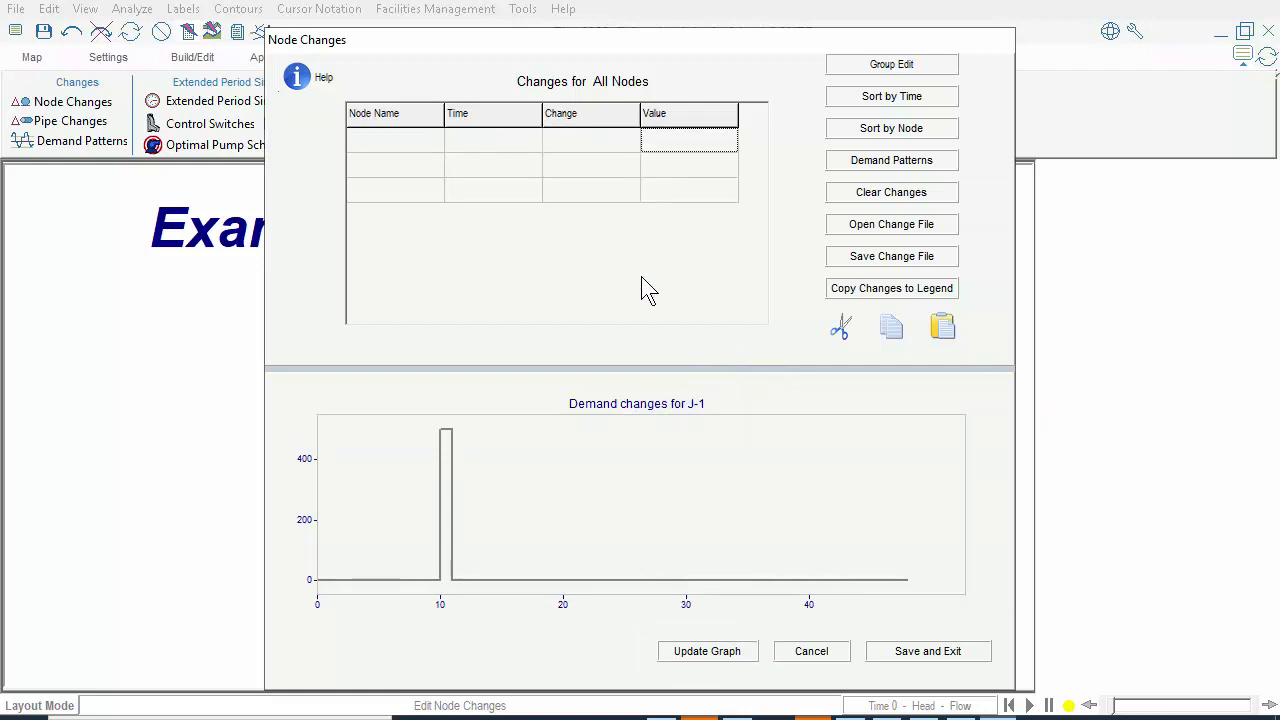
{"action": "left_click", "coordinate": [830, 662]}
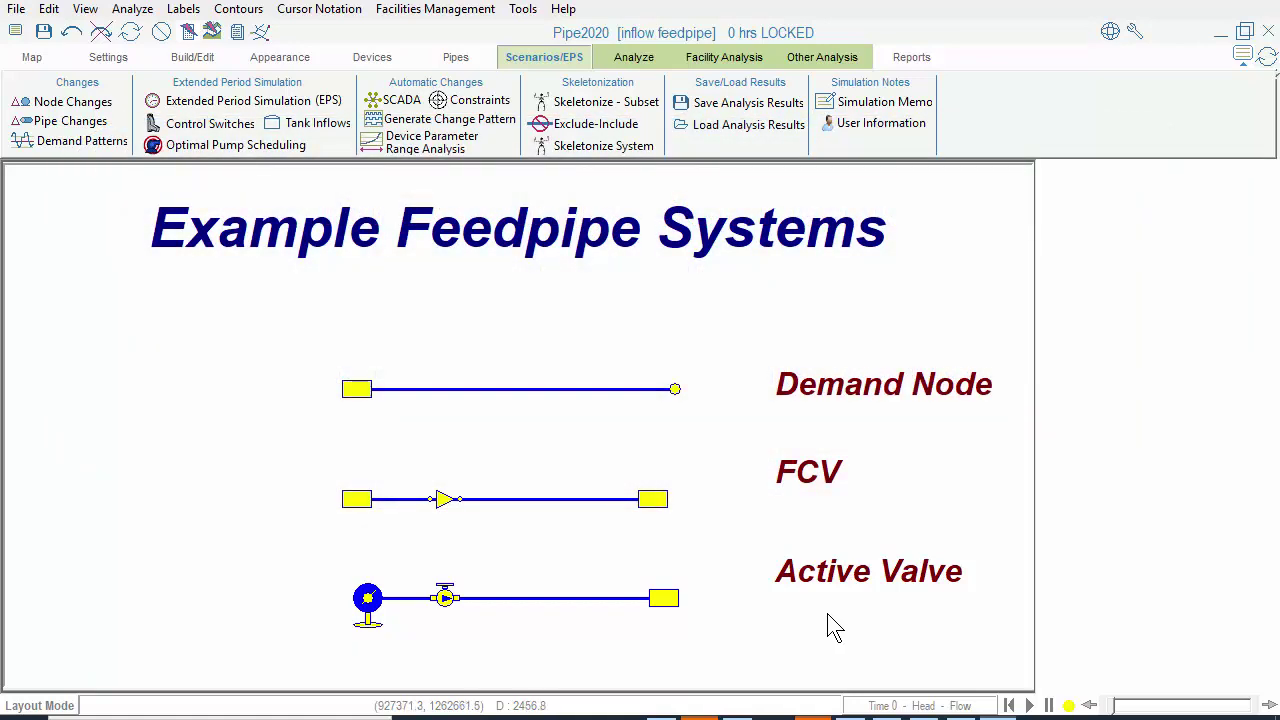
Step: Set the demand of junction J-41 in the Demand Node feedpipe system to 700
{"action": "left_click", "coordinate": [677, 391]}
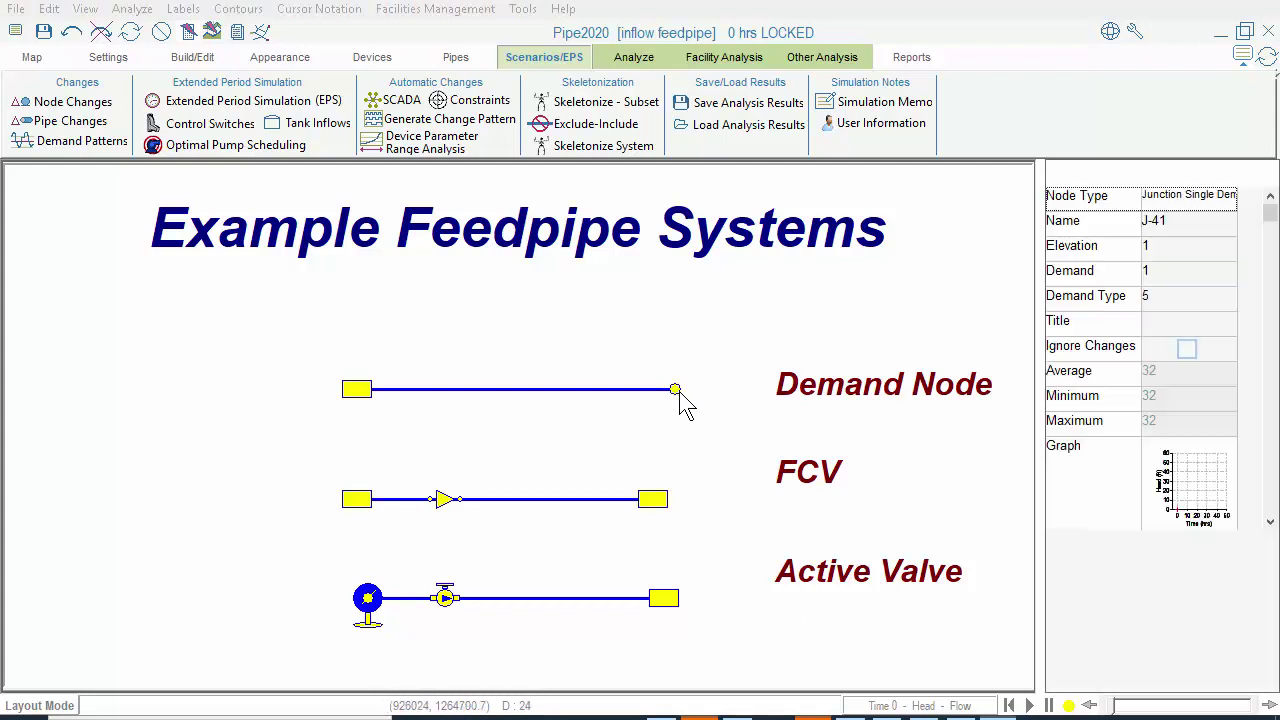
{"action": "left_click", "coordinate": [1163, 280]}
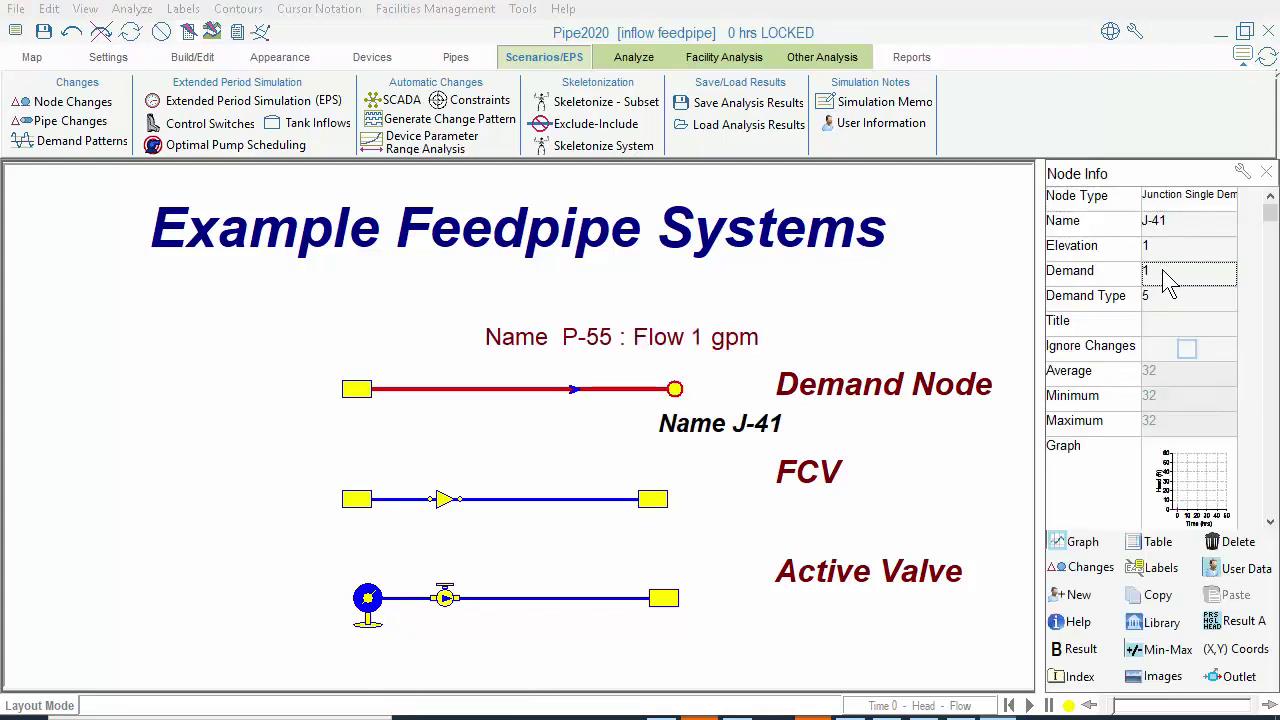
{"action": "left_click", "coordinate": [1186, 271]}
{"action": "key", "text": "BackSpace"}
{"action": "type", "text": "700"}
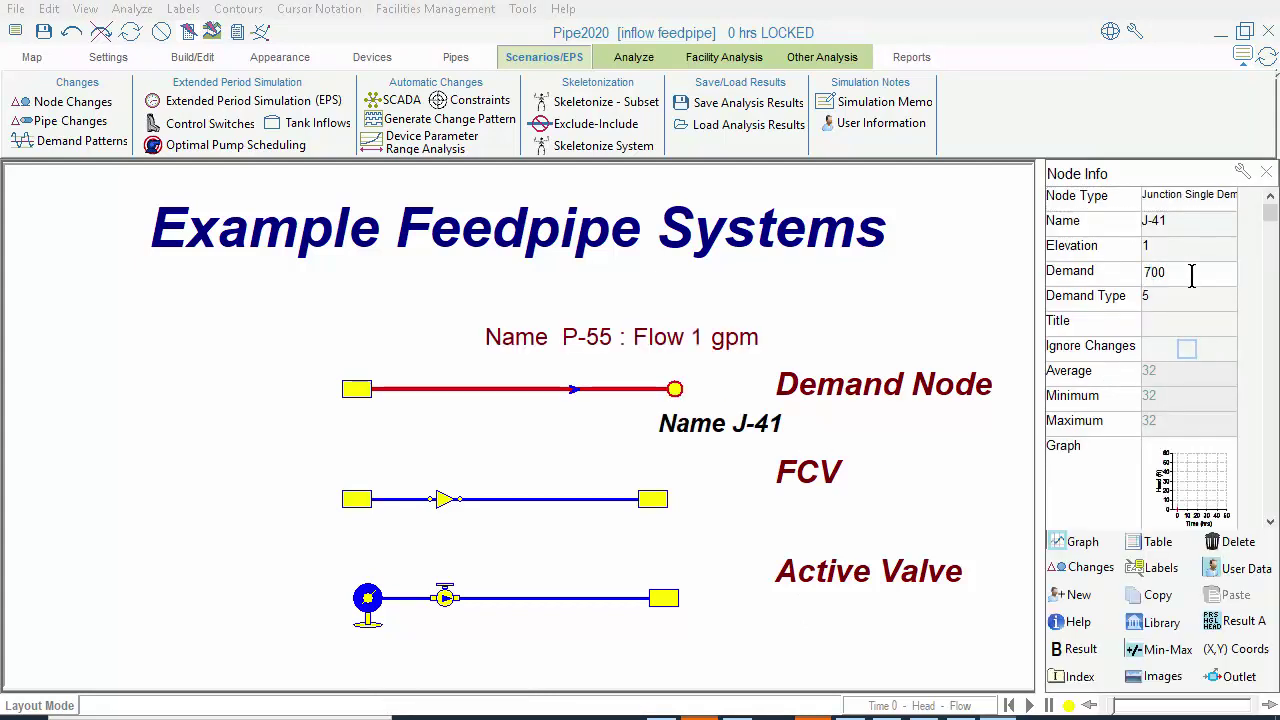
Step: Load the node changes from feedpipe_changes_j-41.chp, update the change graph, and save the changes
{"action": "left_click", "coordinate": [96, 104]}
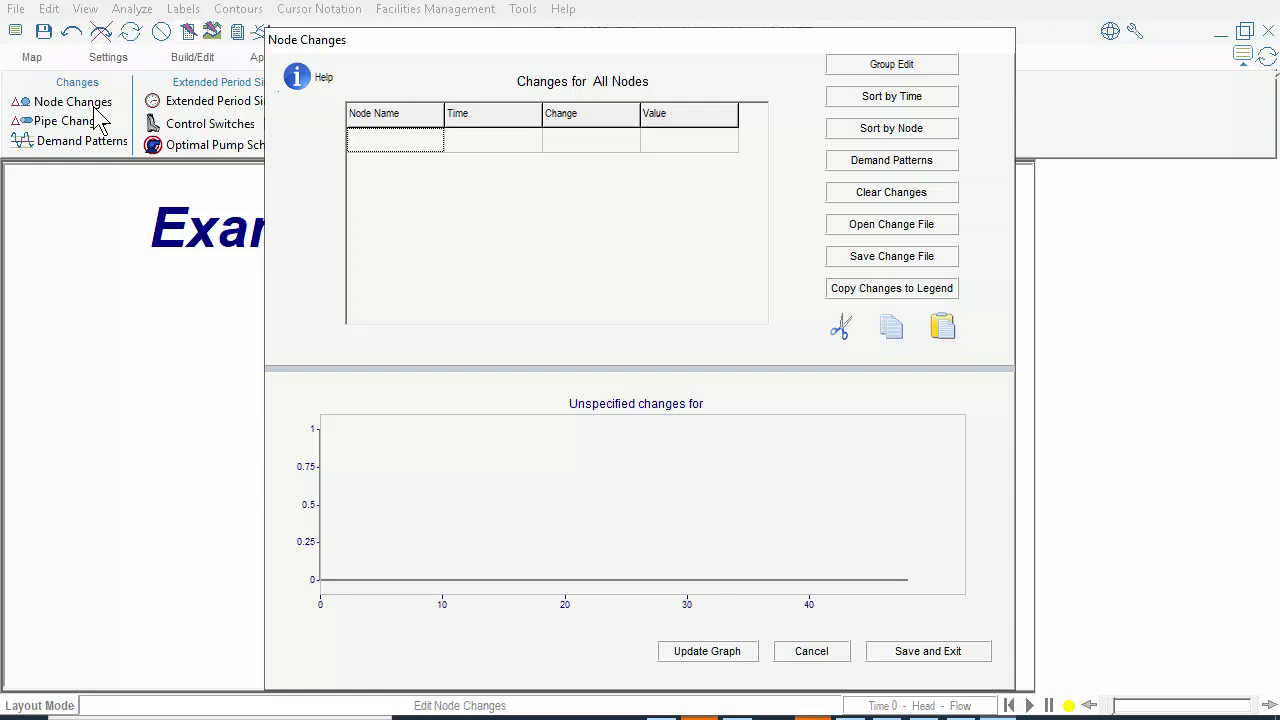
{"action": "left_click", "coordinate": [835, 230]}
{"action": "left_click_drag", "start_coordinate": [832, 232], "coordinate": [838, 310]}
{"action": "left_click", "coordinate": [640, 284]}
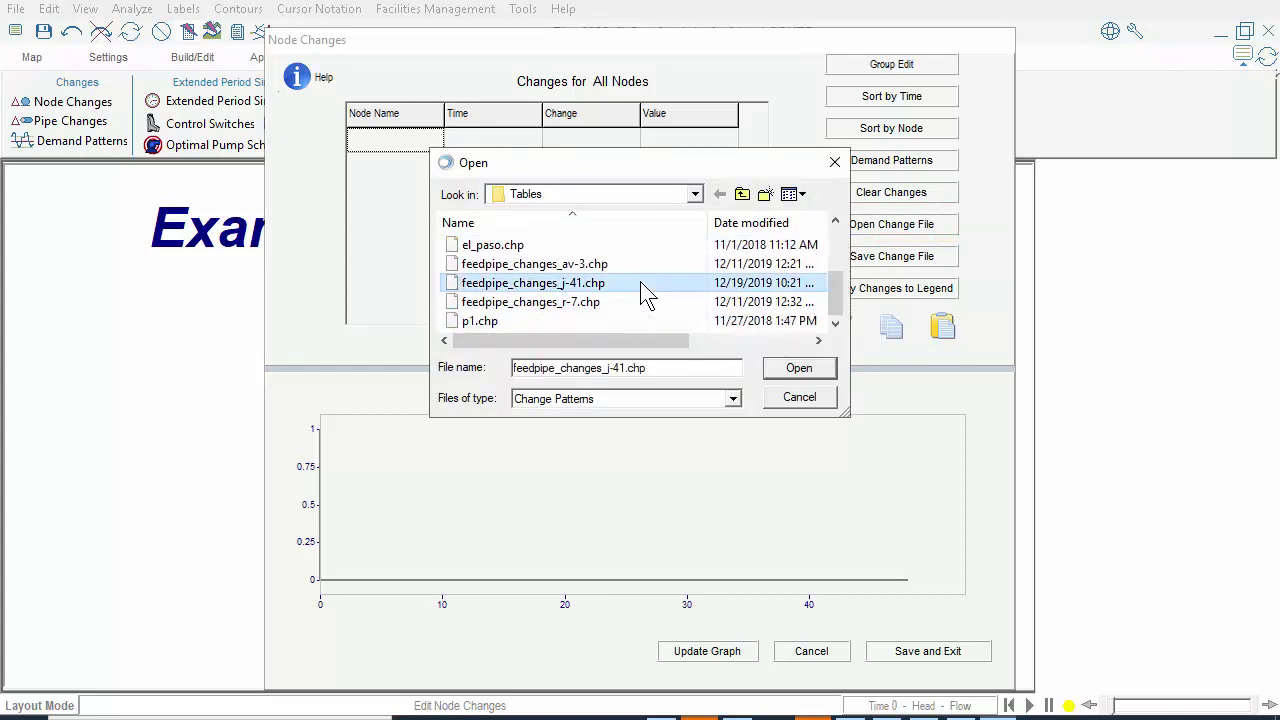
{"action": "left_click", "coordinate": [792, 368]}
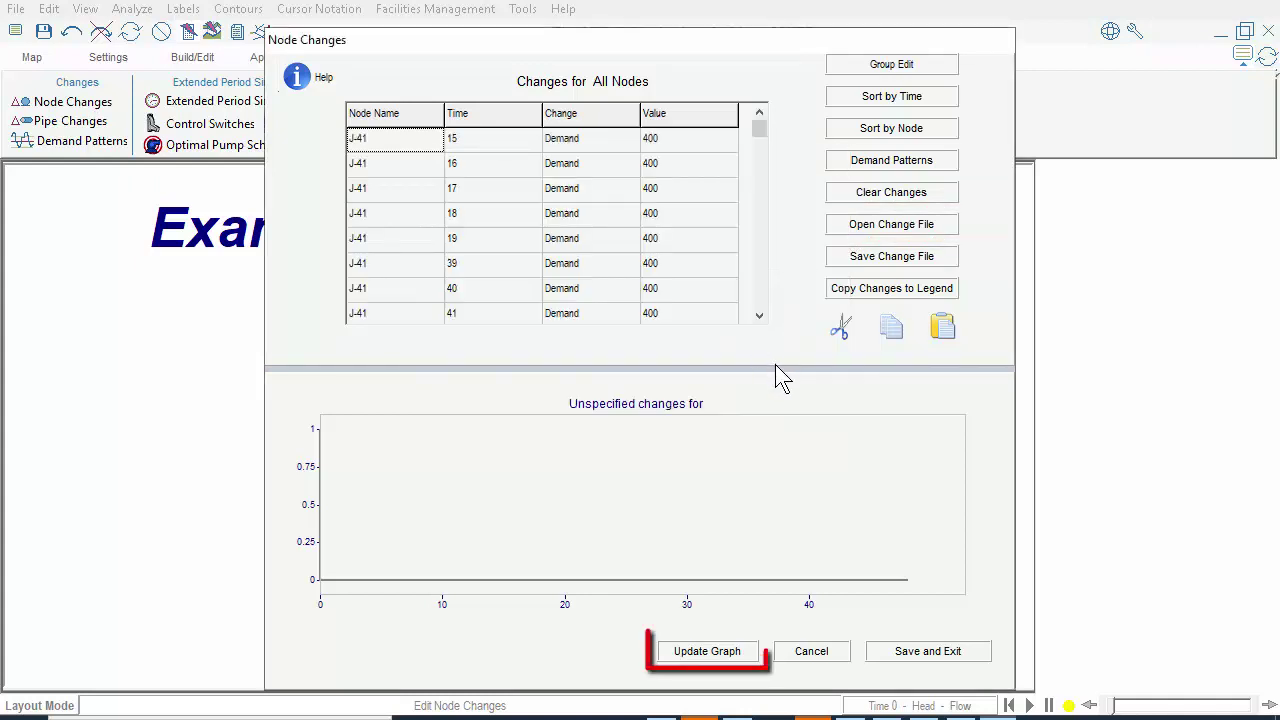
{"action": "left_click", "coordinate": [708, 655]}
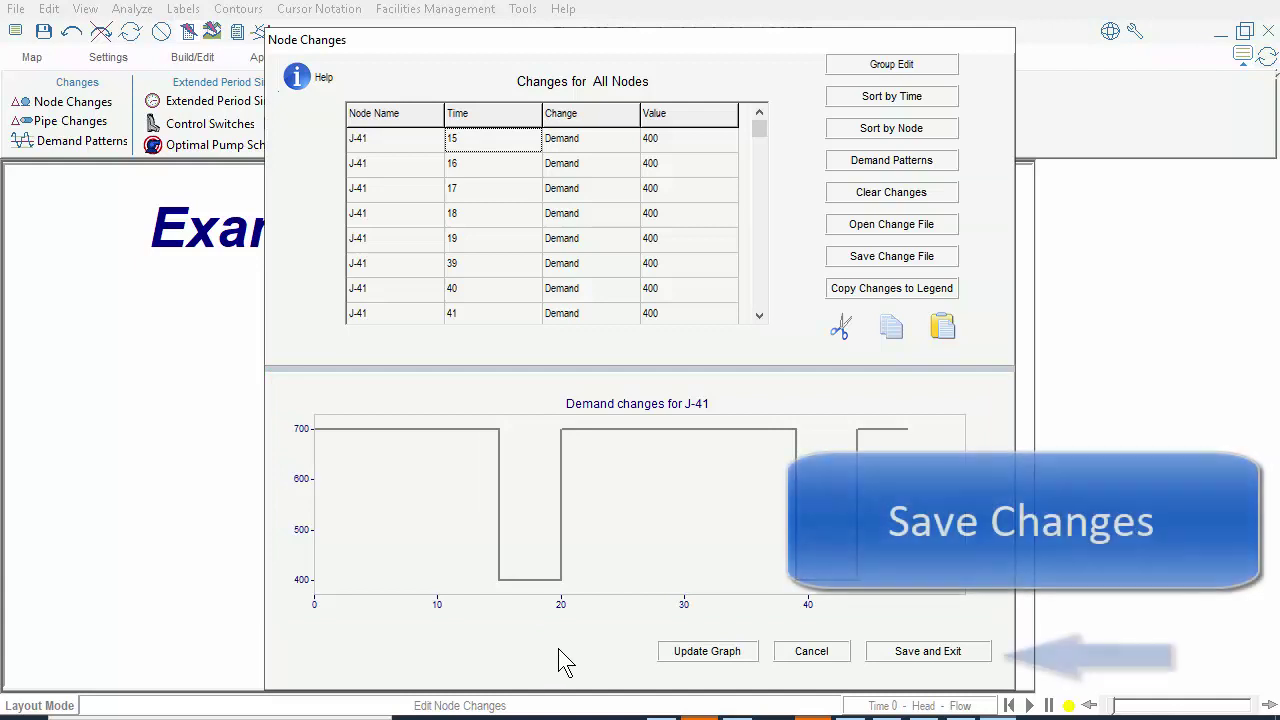
{"action": "left_click", "coordinate": [895, 653]}
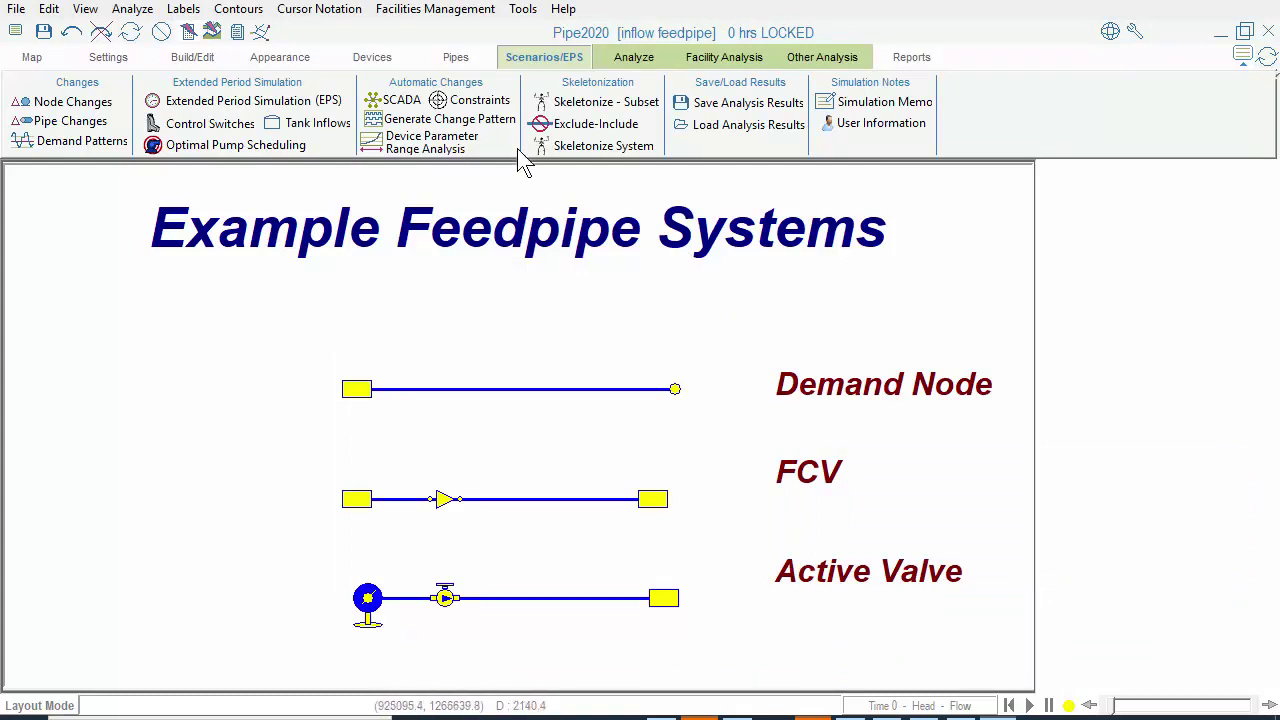
Step: Load the saved Tank View and set the diameter of feedpipe tank T-1 to 110
{"action": "left_click", "coordinate": [33, 60]}
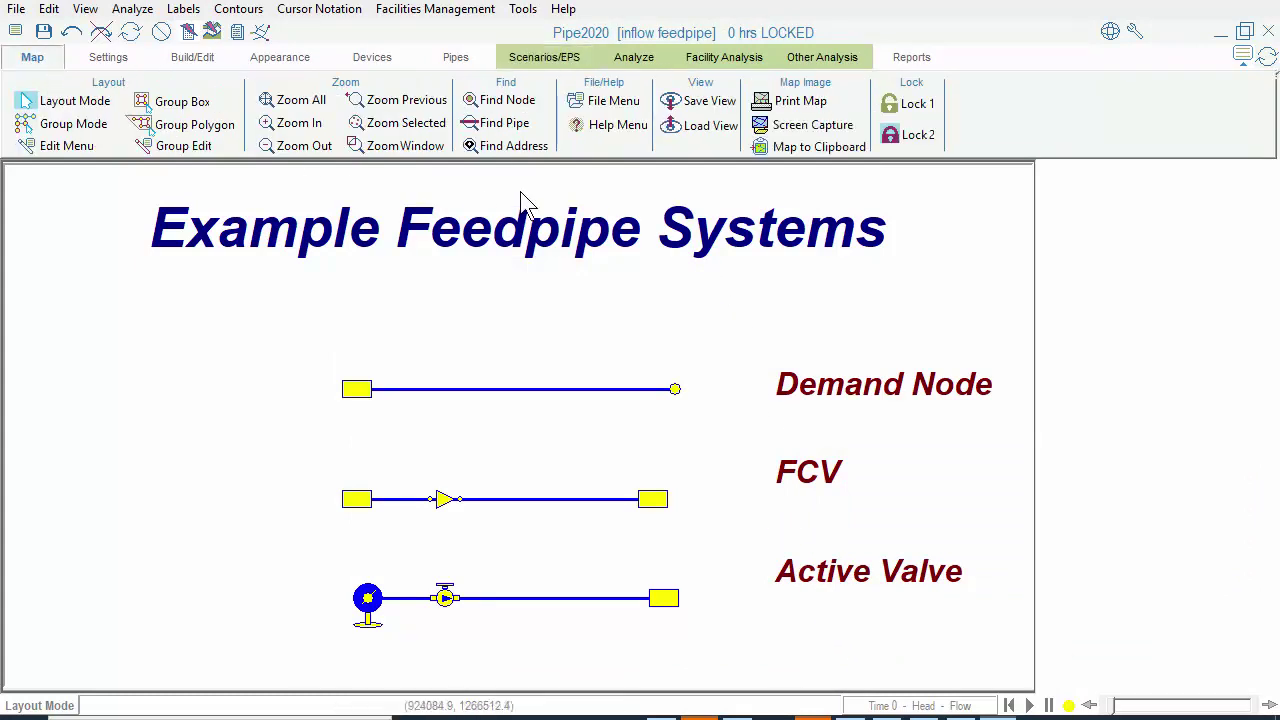
{"action": "left_click", "coordinate": [710, 127]}
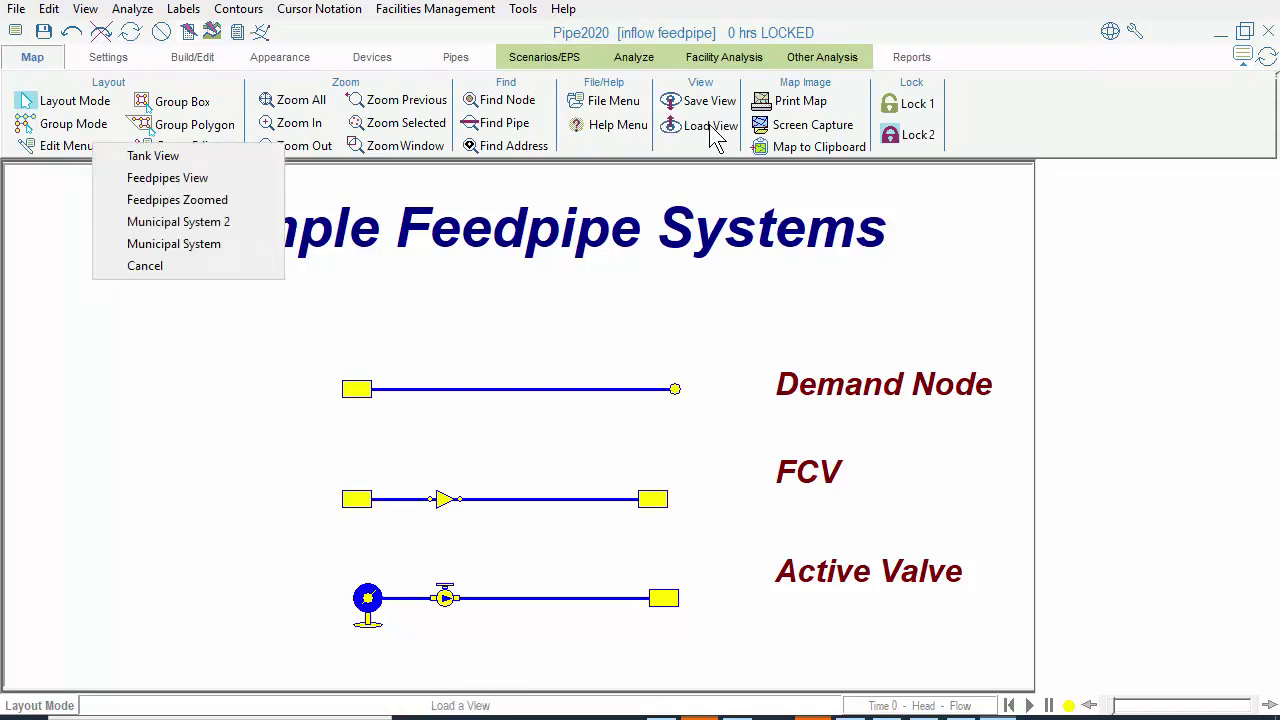
{"action": "left_click", "coordinate": [259, 156]}
{"action": "left_click", "coordinate": [681, 430]}
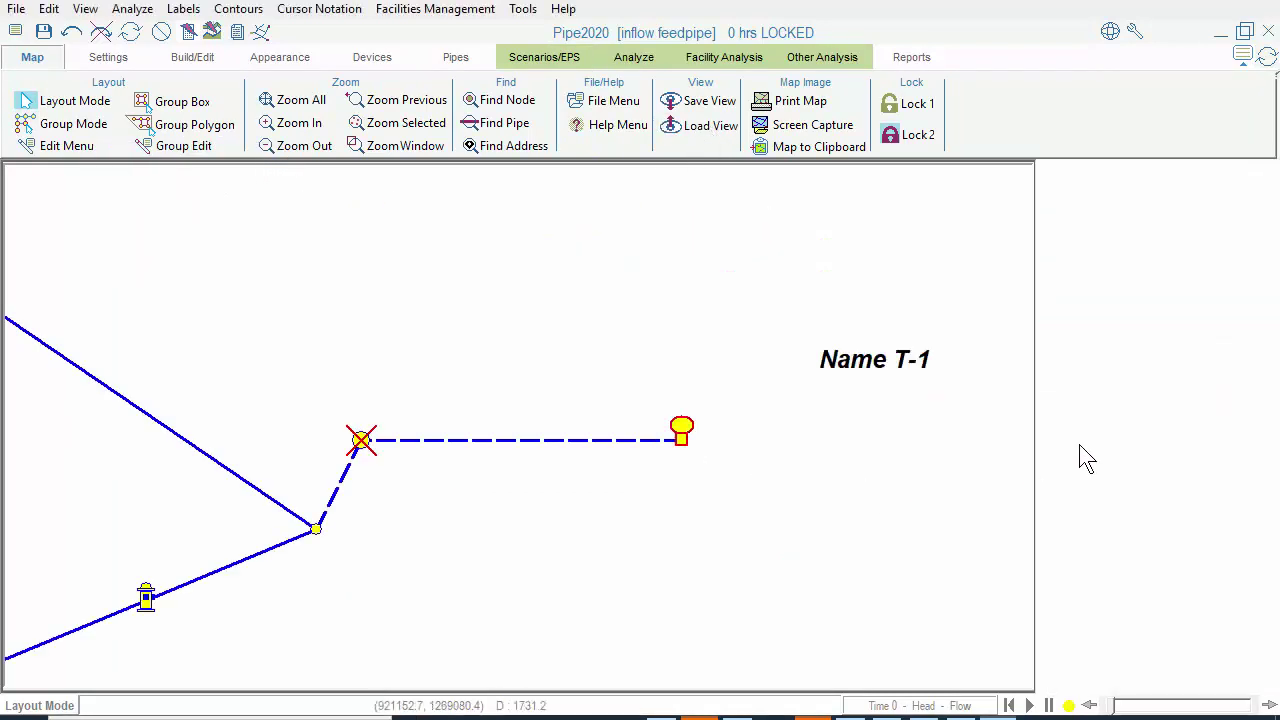
{"action": "left_click", "coordinate": [1186, 346]}
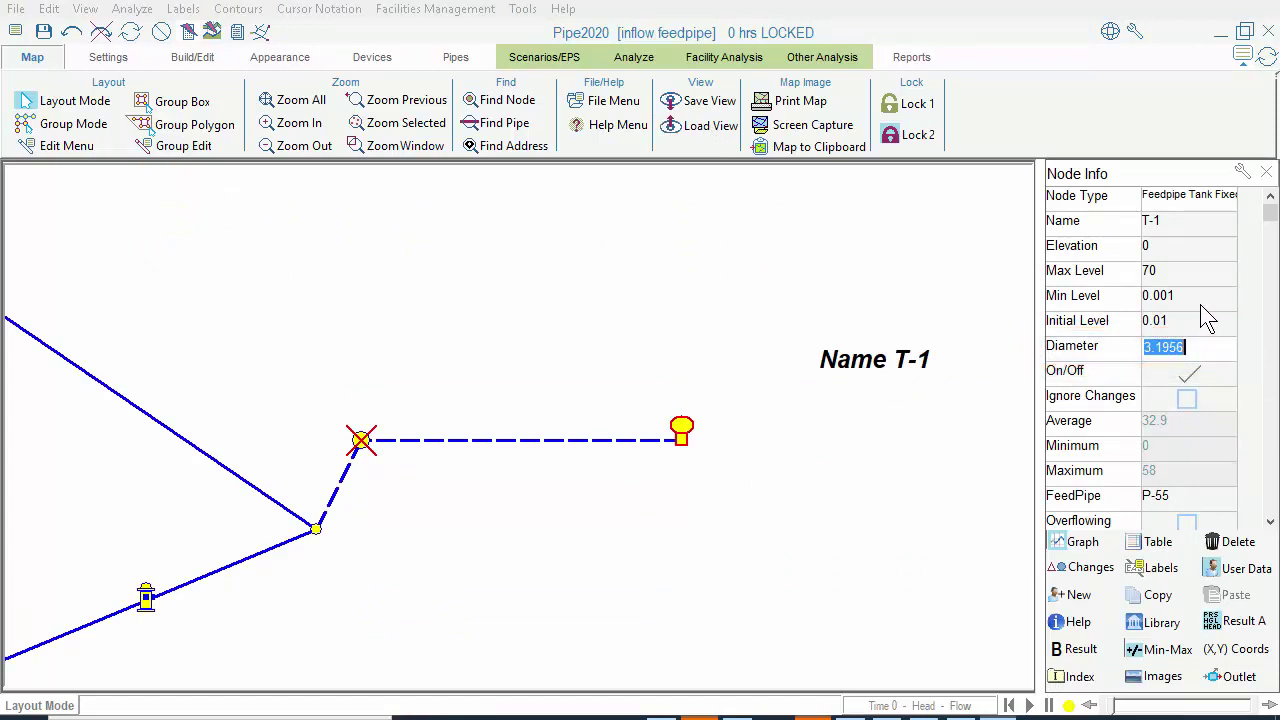
{"action": "type", "text": "110"}
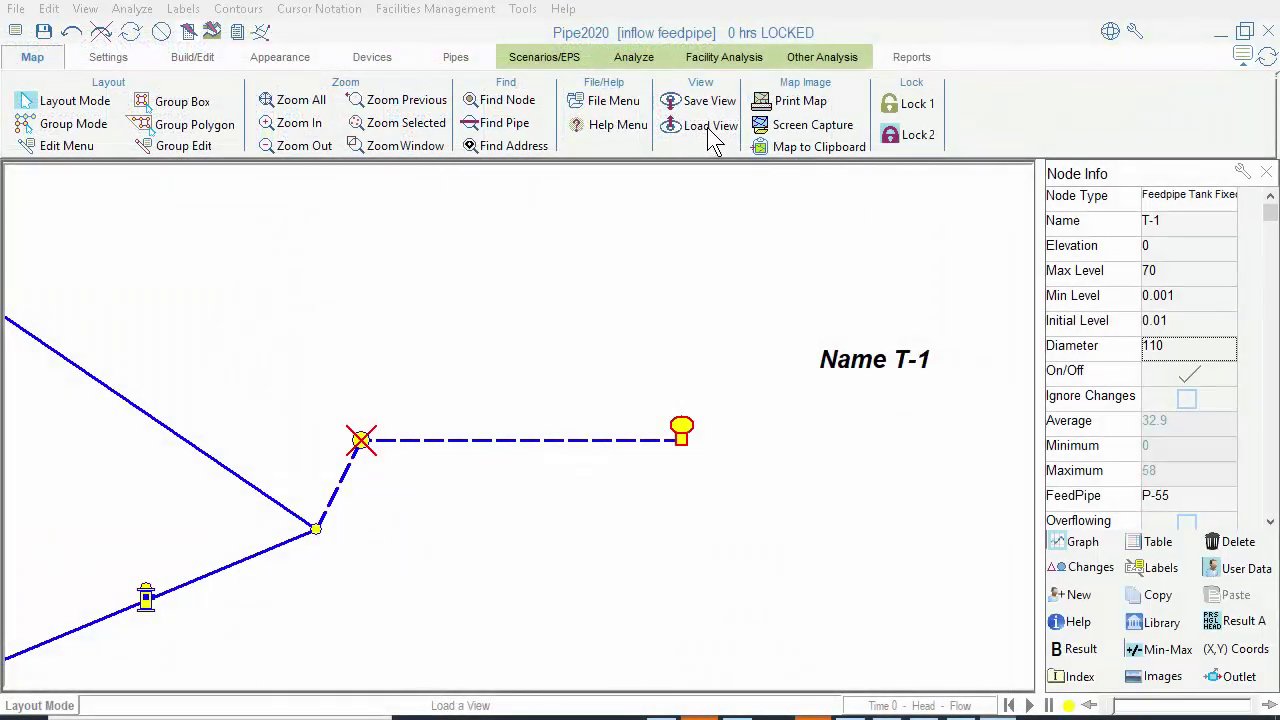
Step: Return to the example feedpipe systems view and open the flow graph of pipe P-55
{"action": "left_click", "coordinate": [708, 127]}
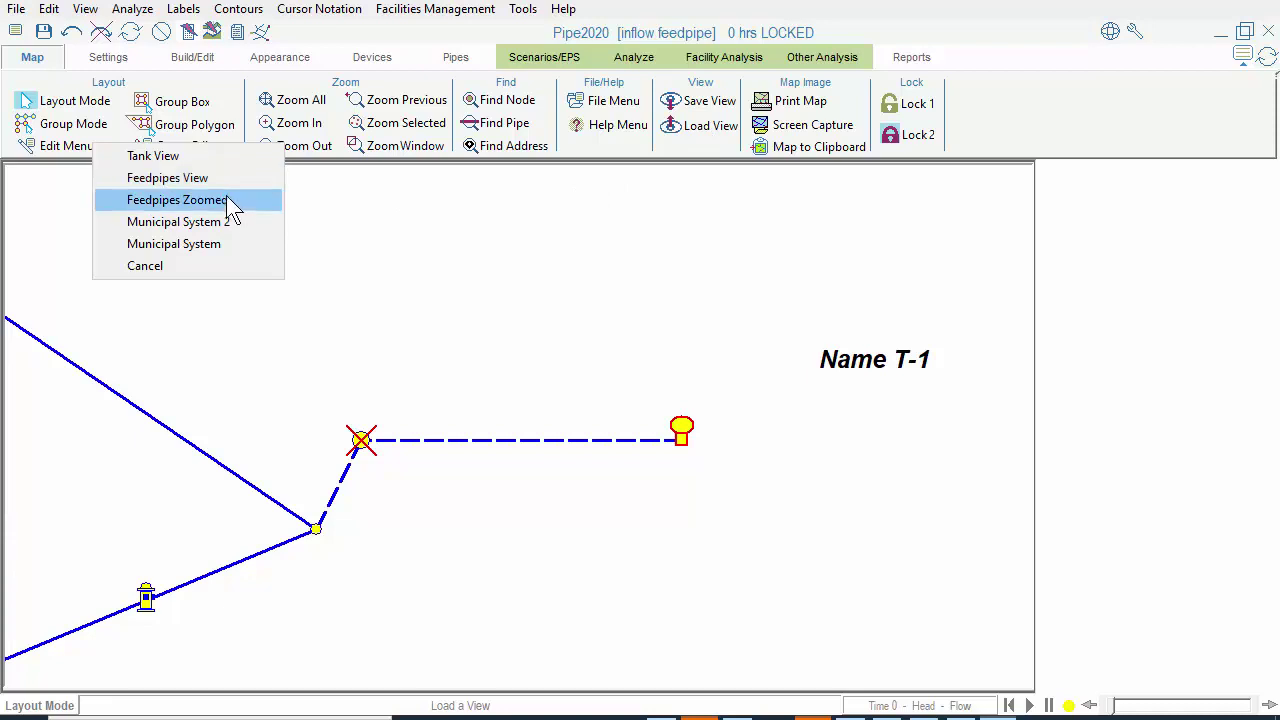
{"action": "left_click", "coordinate": [240, 177]}
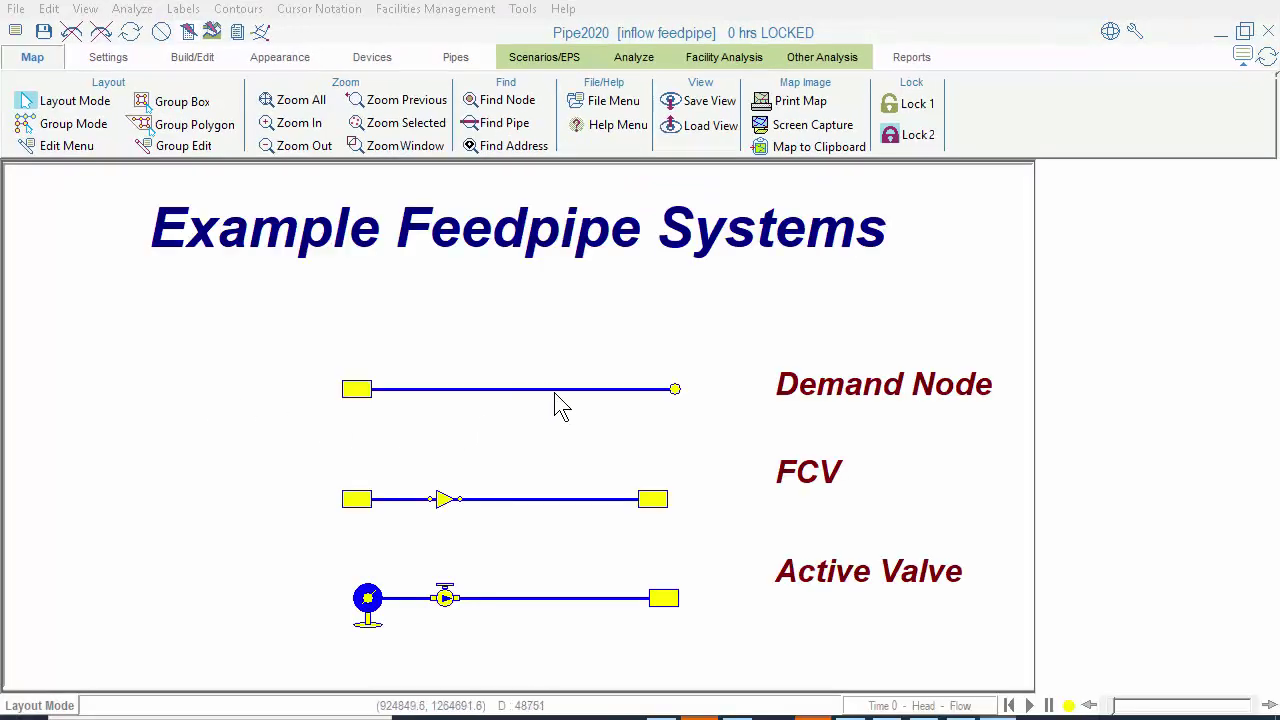
{"action": "left_click", "coordinate": [558, 390]}
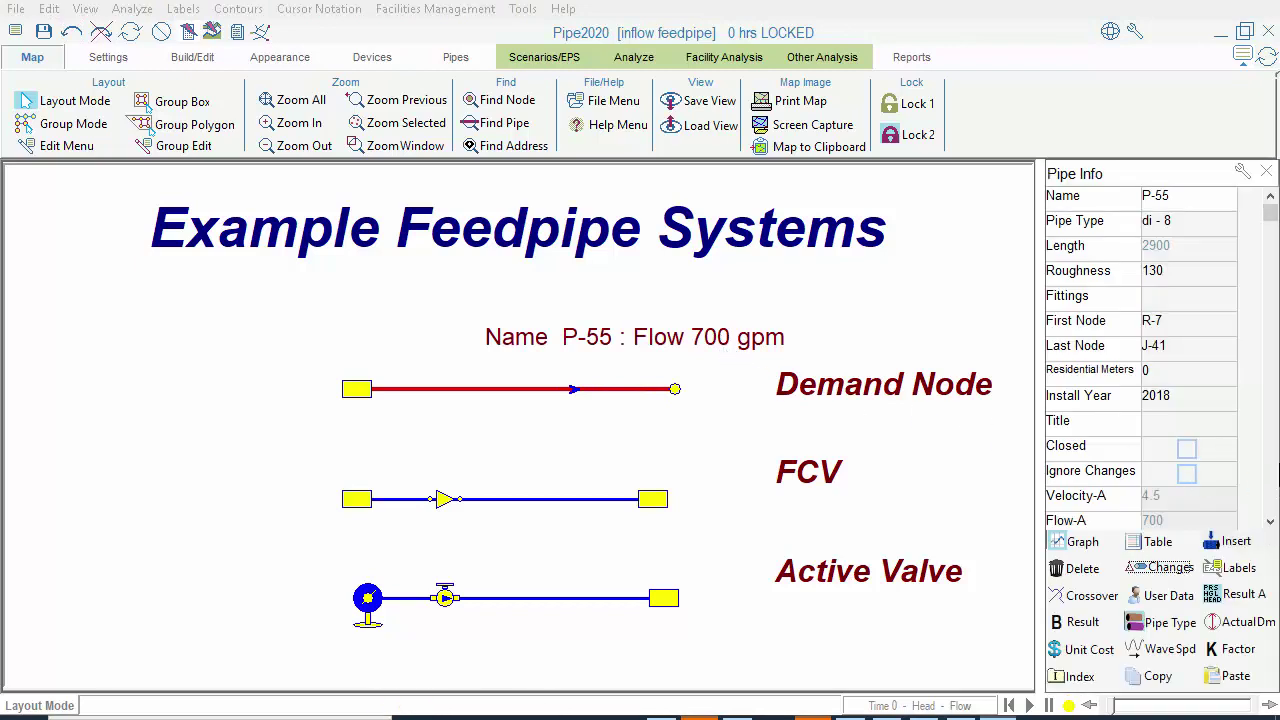
{"action": "left_click", "coordinate": [1272, 480]}
{"action": "left_click", "coordinate": [1208, 462]}
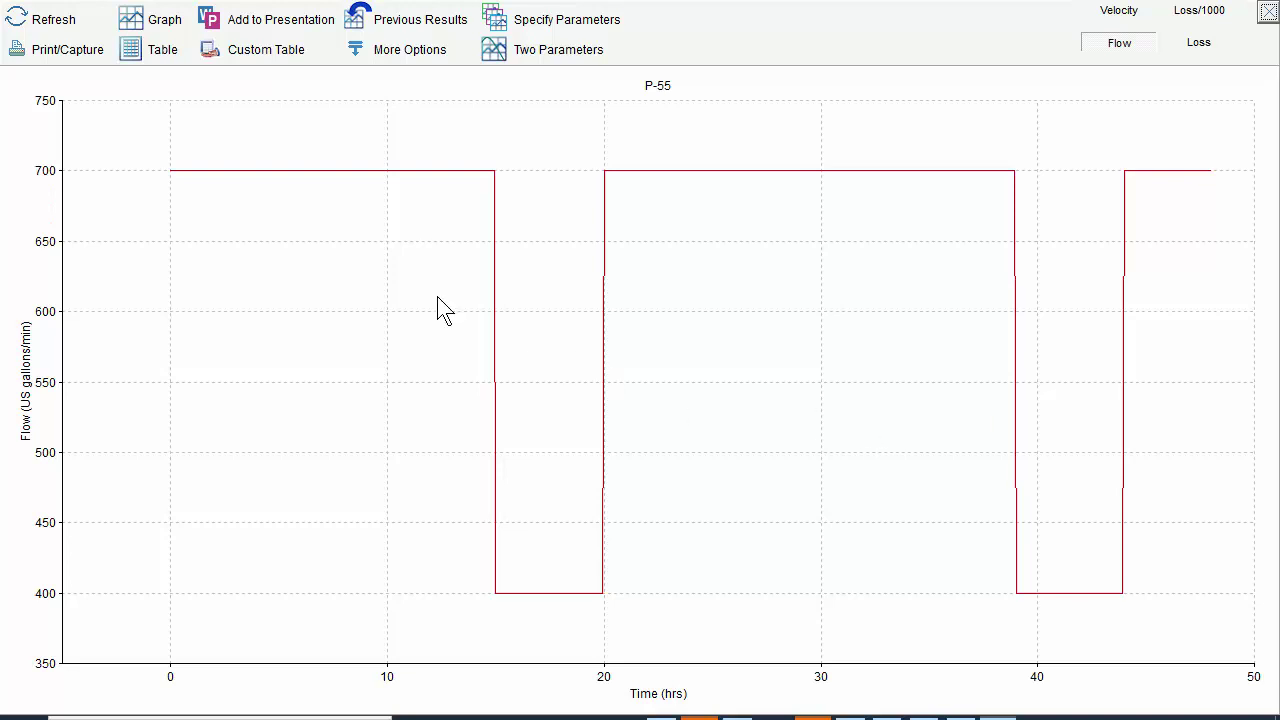
Step: Review pipe P-55's flow results over time as a table, and return to the graph
{"action": "left_click", "coordinate": [129, 50]}
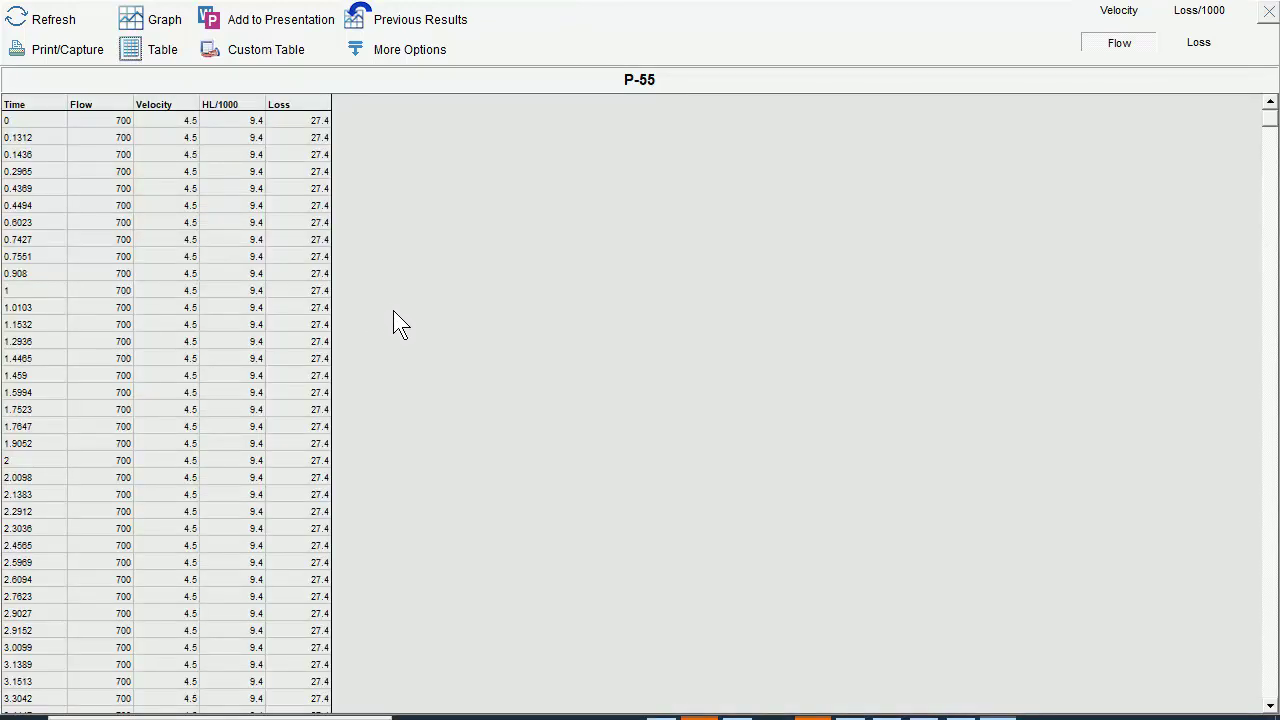
{"action": "left_click_drag", "start_coordinate": [1272, 117], "coordinate": [1274, 391]}
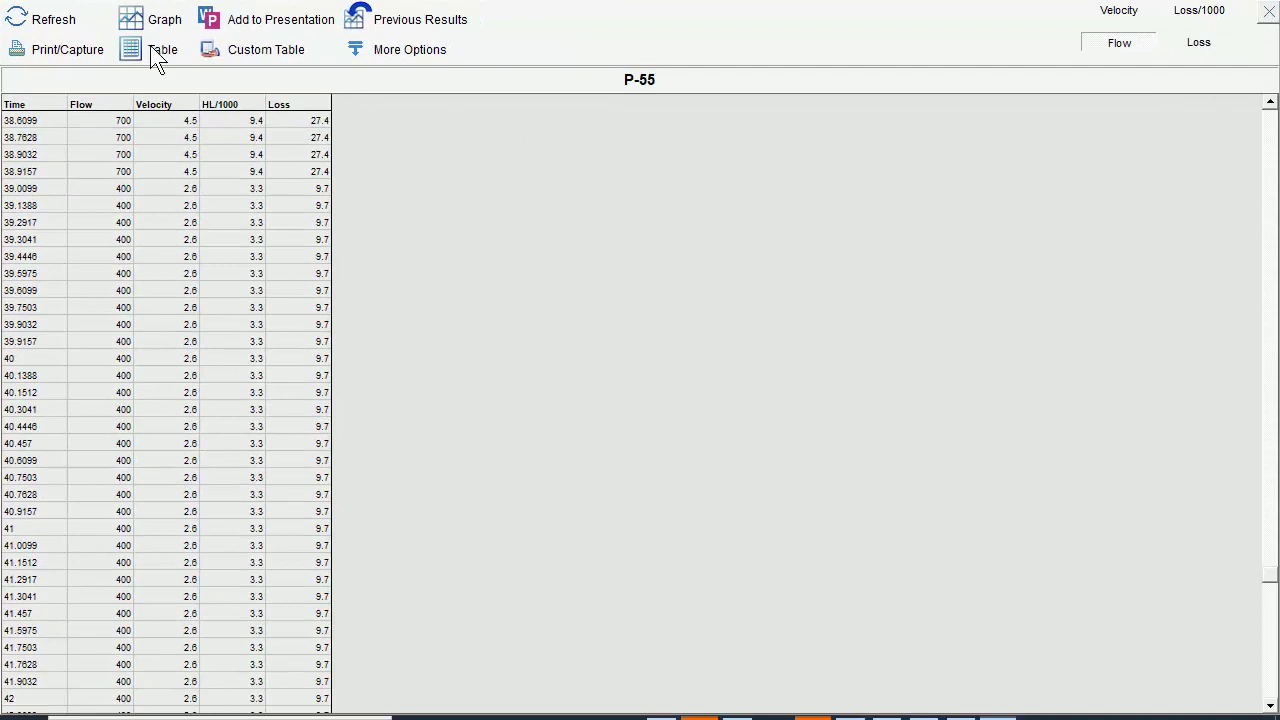
{"action": "left_click", "coordinate": [135, 20]}
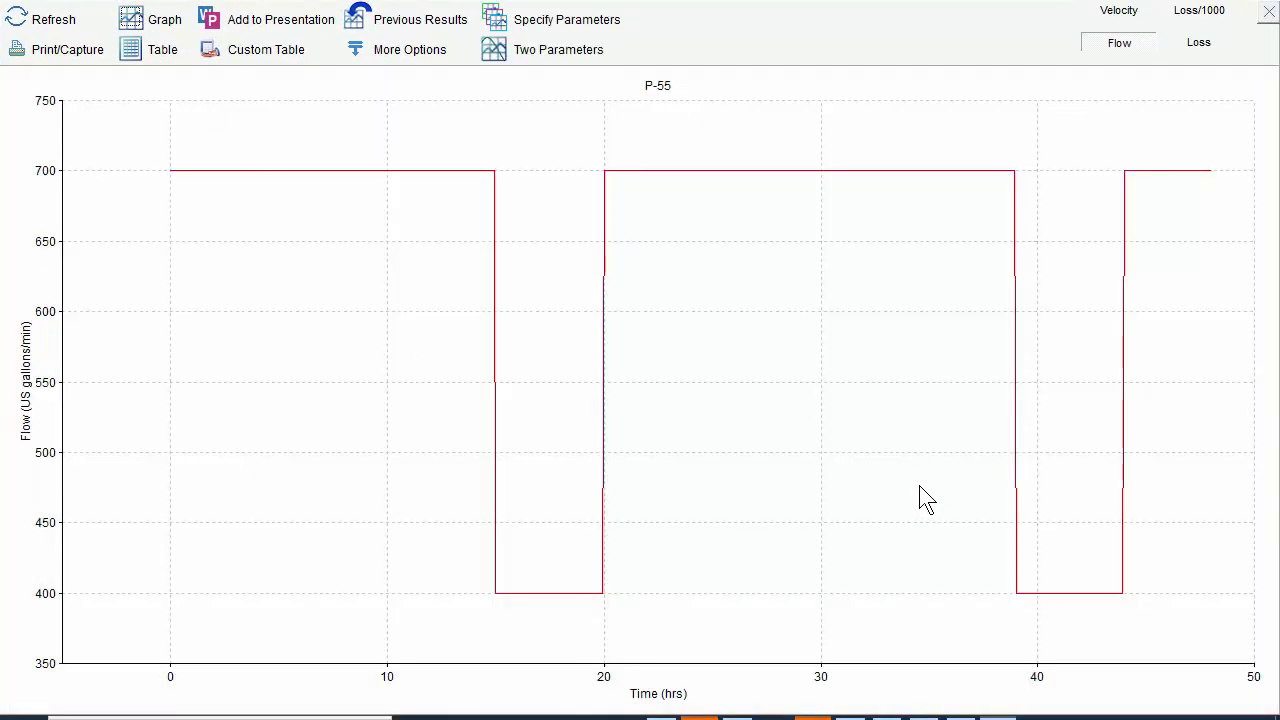
Step: View pipe P-58's flow results as a graph, then clear the selection and inspect regulator RV-2 in the FCV example
{"action": "left_click", "coordinate": [1268, 12]}
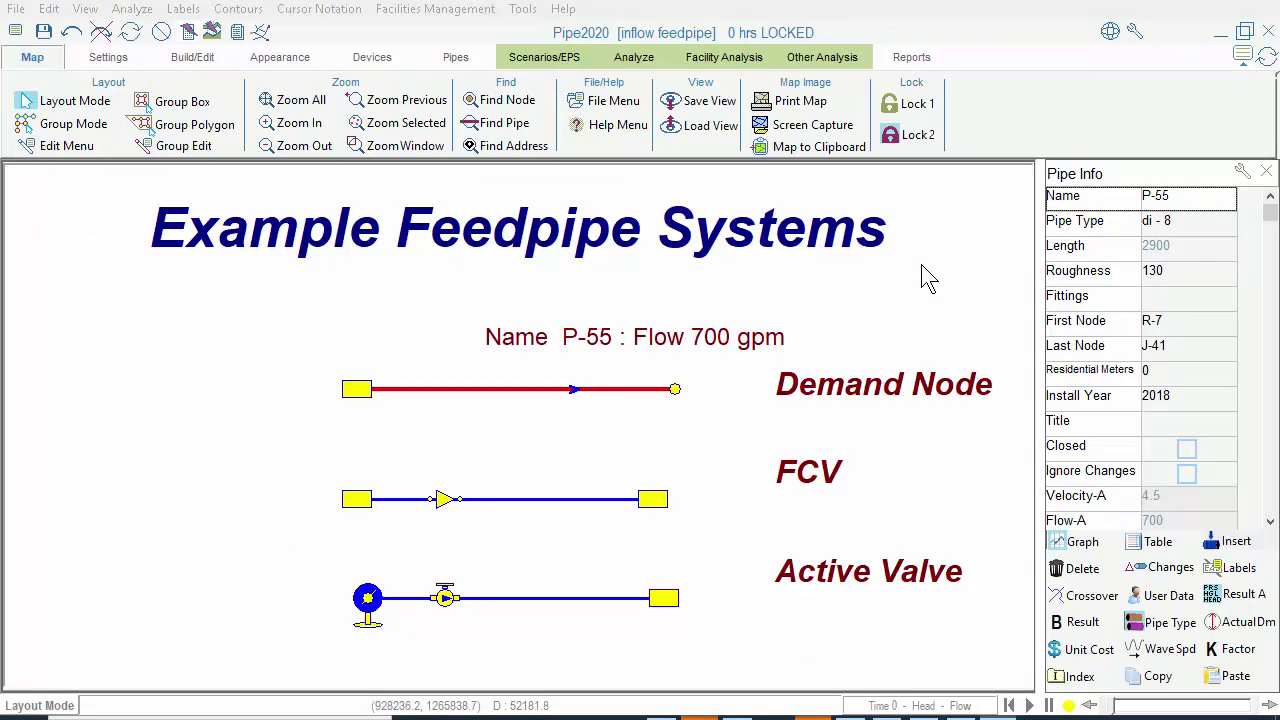
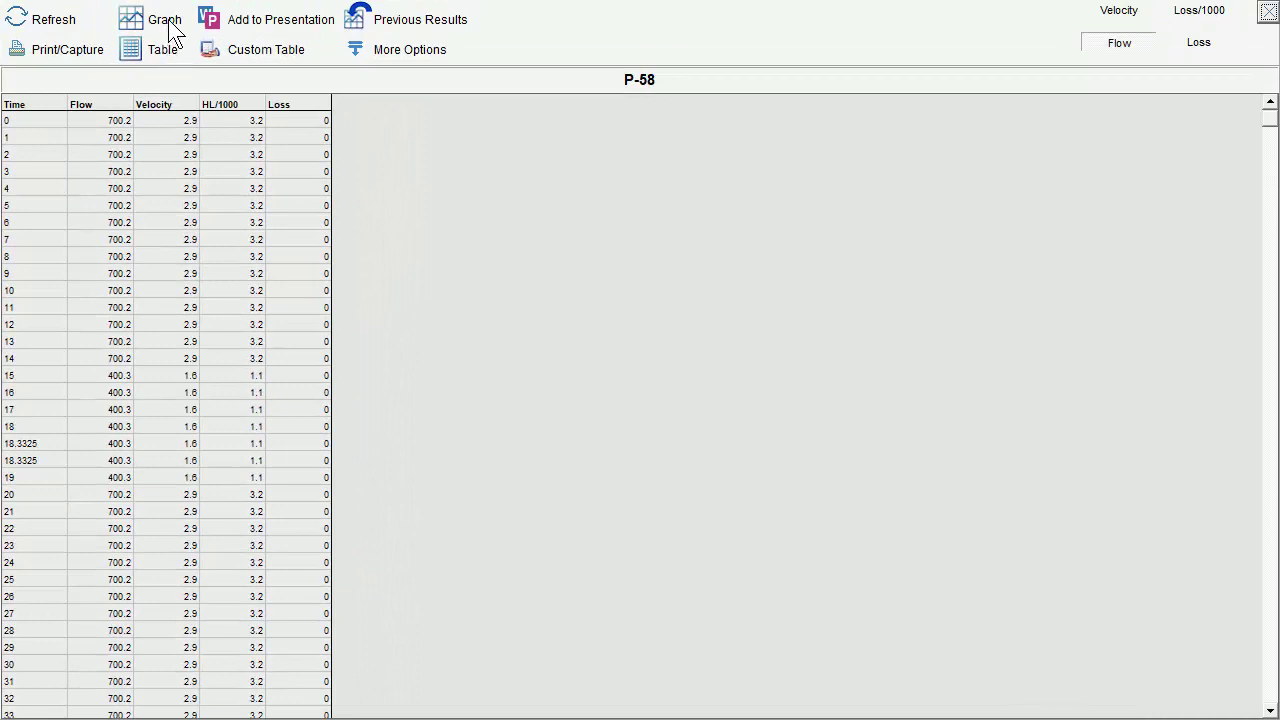
{"action": "left_click", "coordinate": [165, 20]}
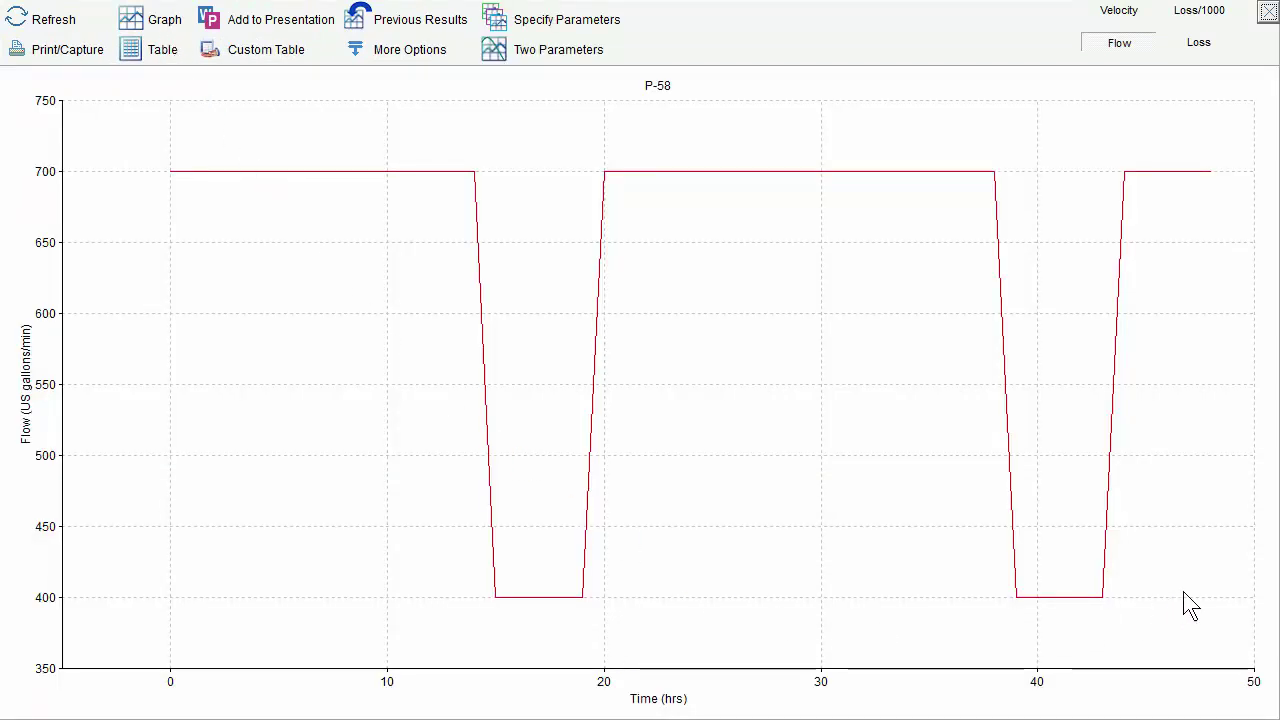
{"action": "left_click", "coordinate": [1268, 11]}
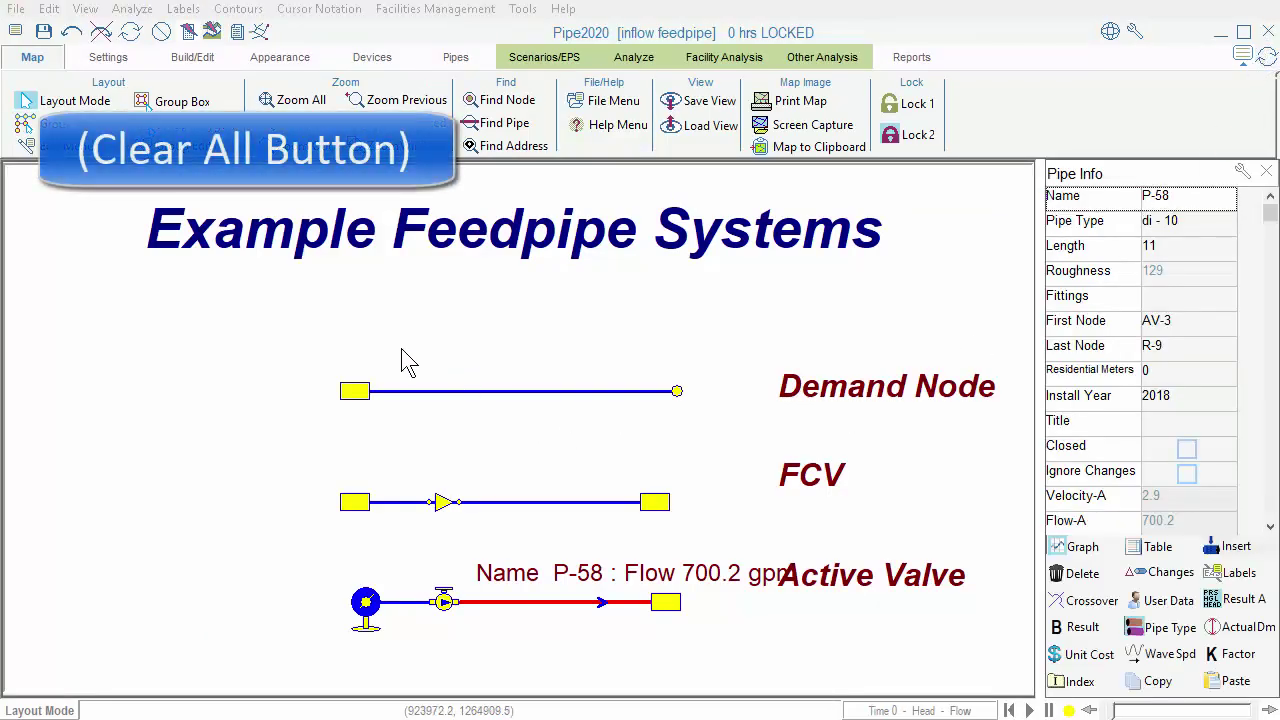
{"action": "left_click", "coordinate": [160, 31]}
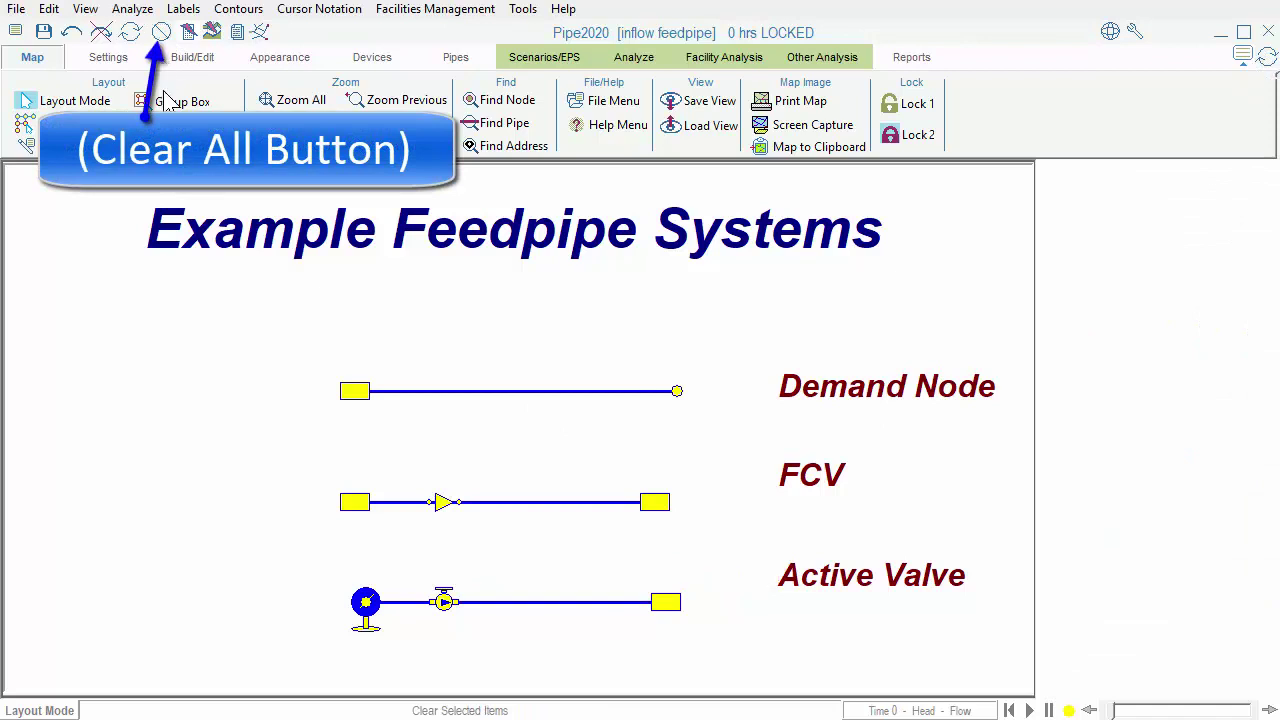
{"action": "left_click", "coordinate": [440, 505]}
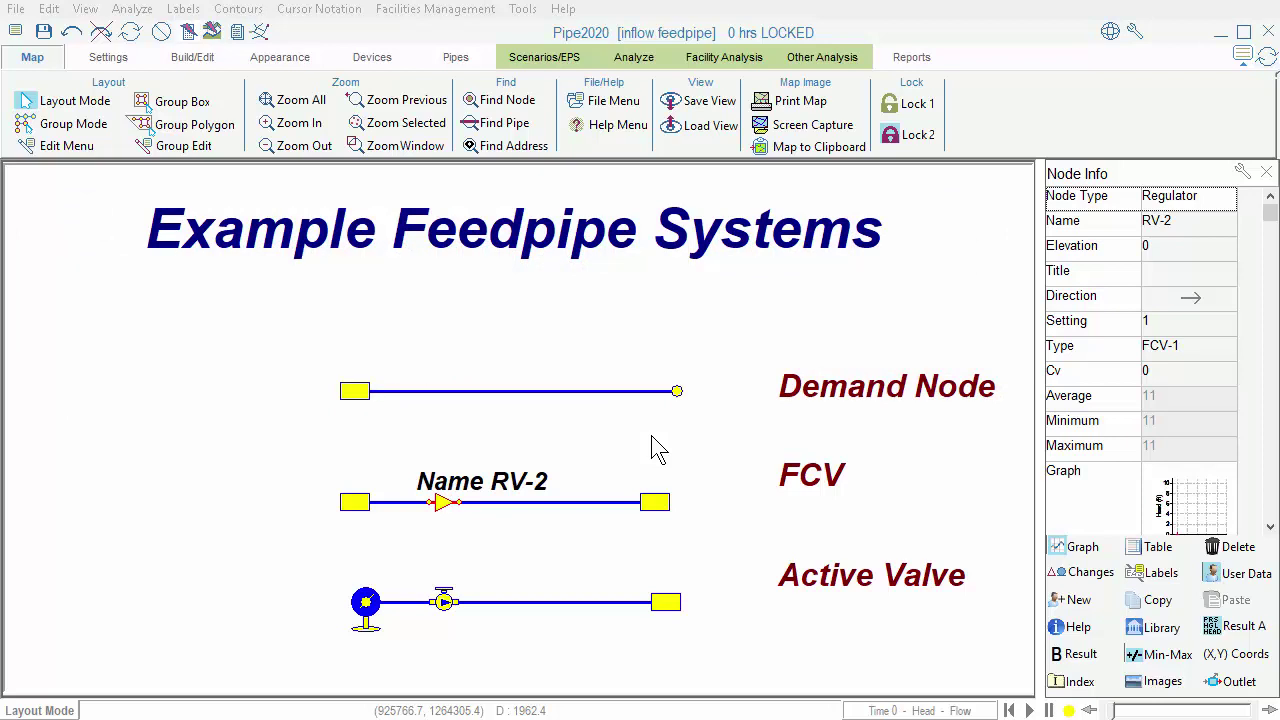
{"action": "left_click", "coordinate": [651, 447]}
Step: Load the saved Feedpipes View and inspect regulators RV-5 and RV-6 and pipe P-61 in the Double Reservoir-FCV Pairs example
{"action": "left_click", "coordinate": [700, 125]}
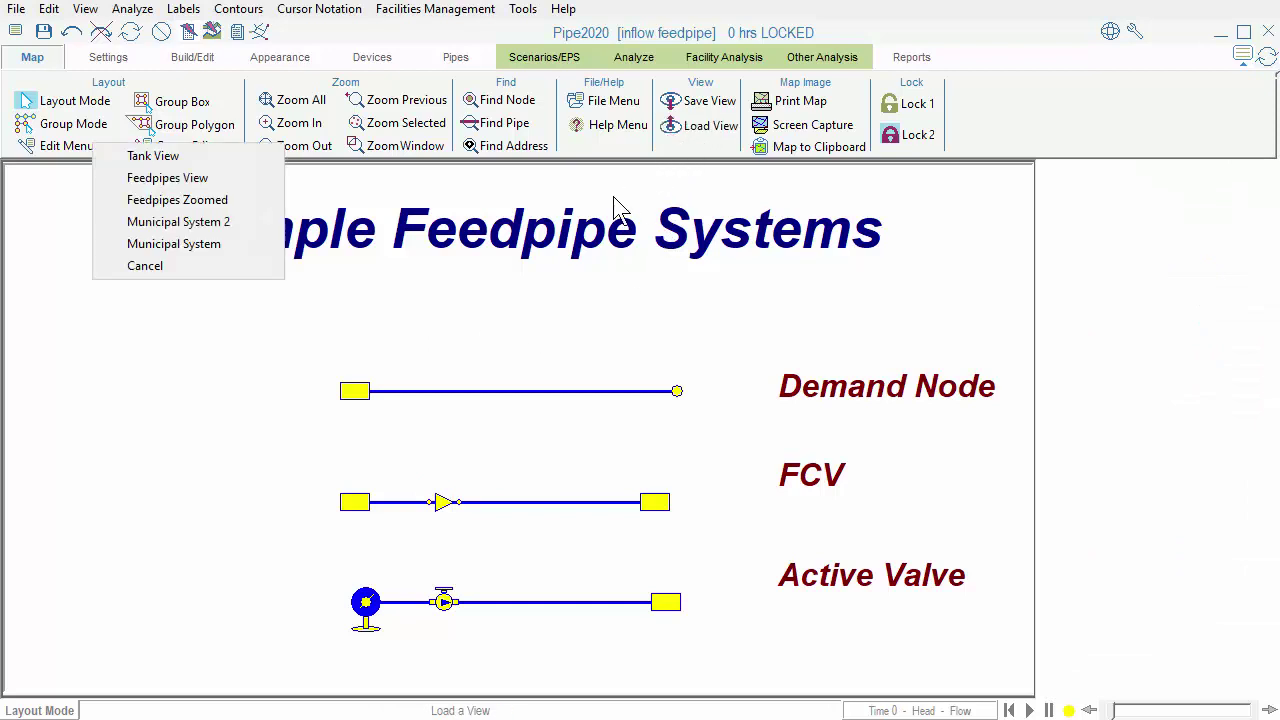
{"action": "left_click", "coordinate": [234, 174]}
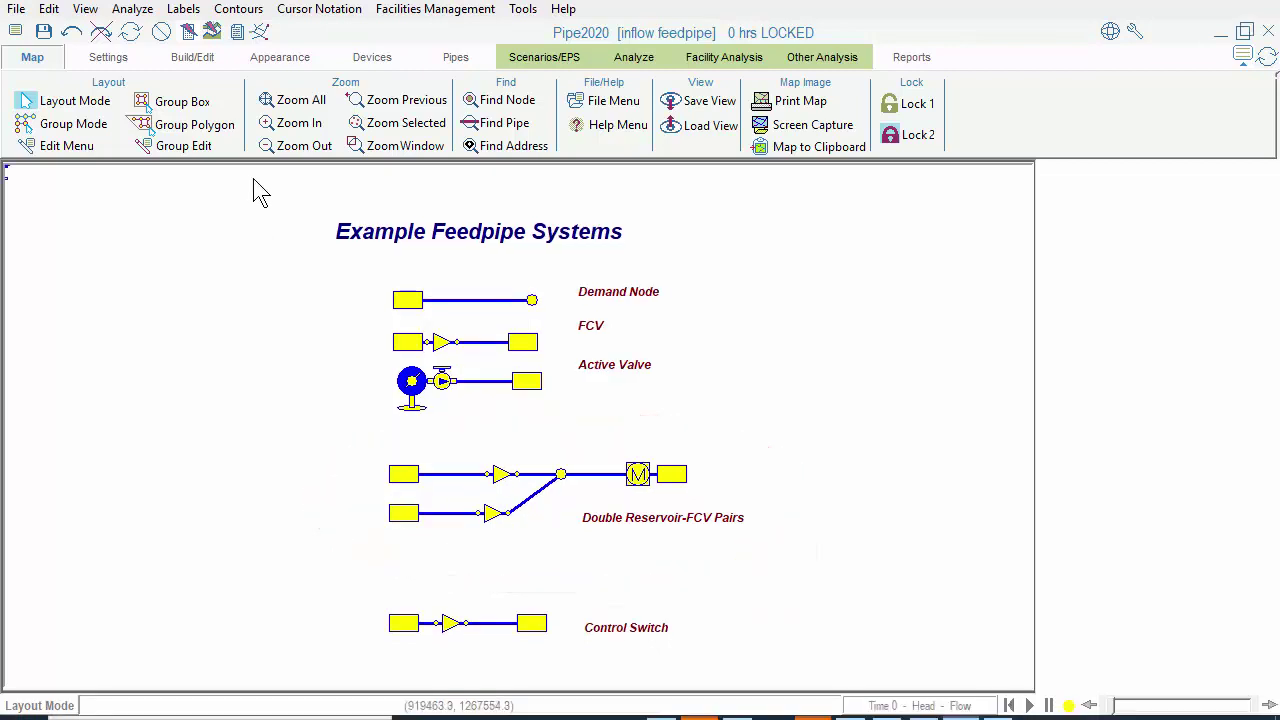
{"action": "left_click", "coordinate": [362, 148]}
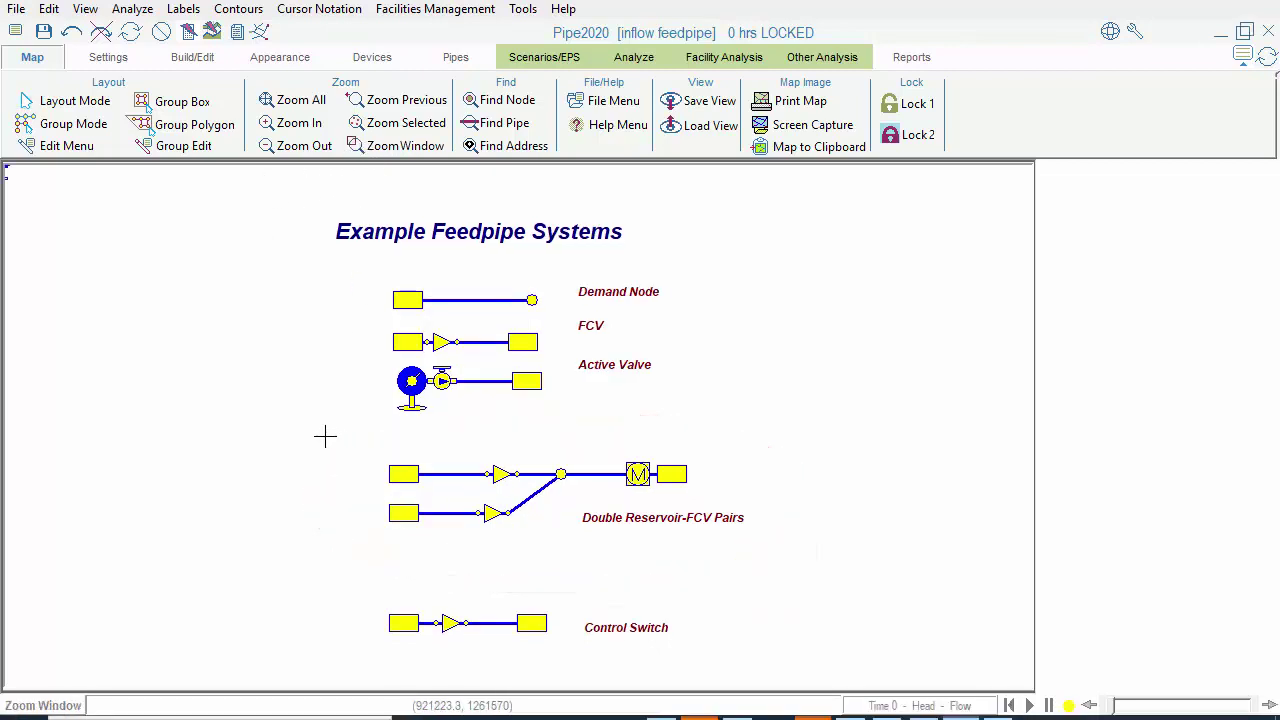
{"action": "left_click_drag", "start_coordinate": [330, 440], "coordinate": [800, 553]}
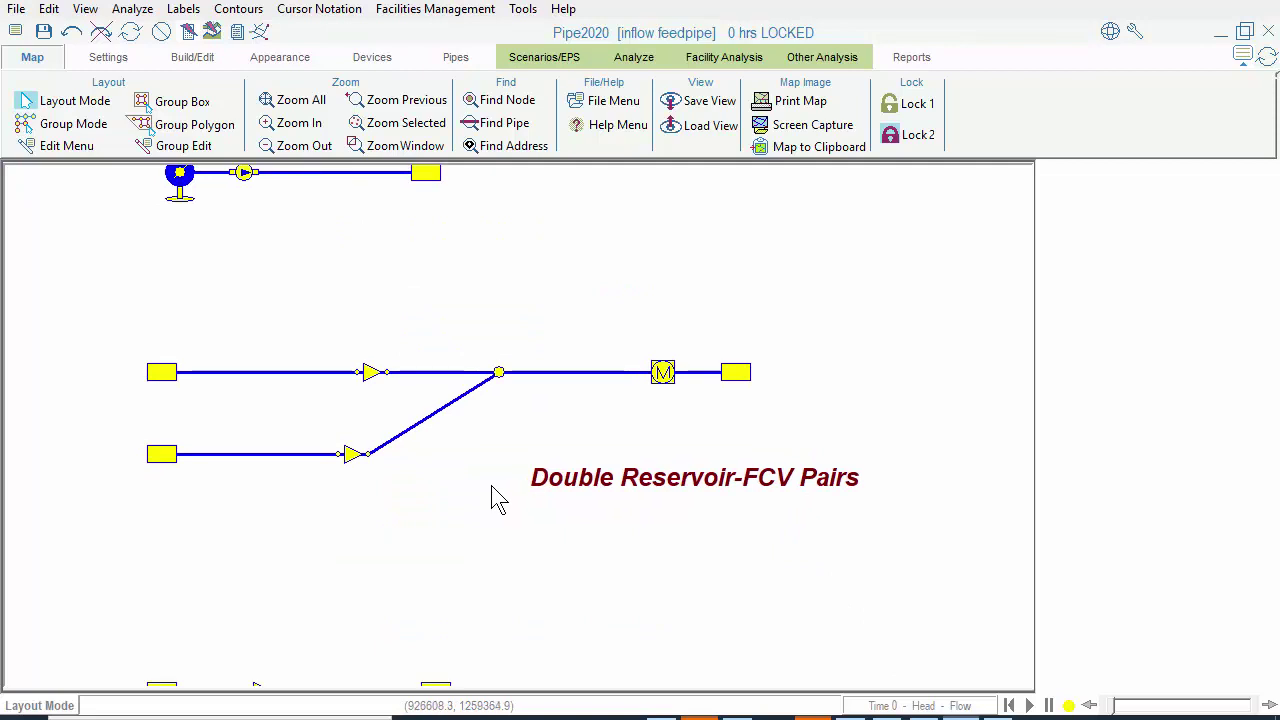
{"action": "left_click", "coordinate": [368, 372]}
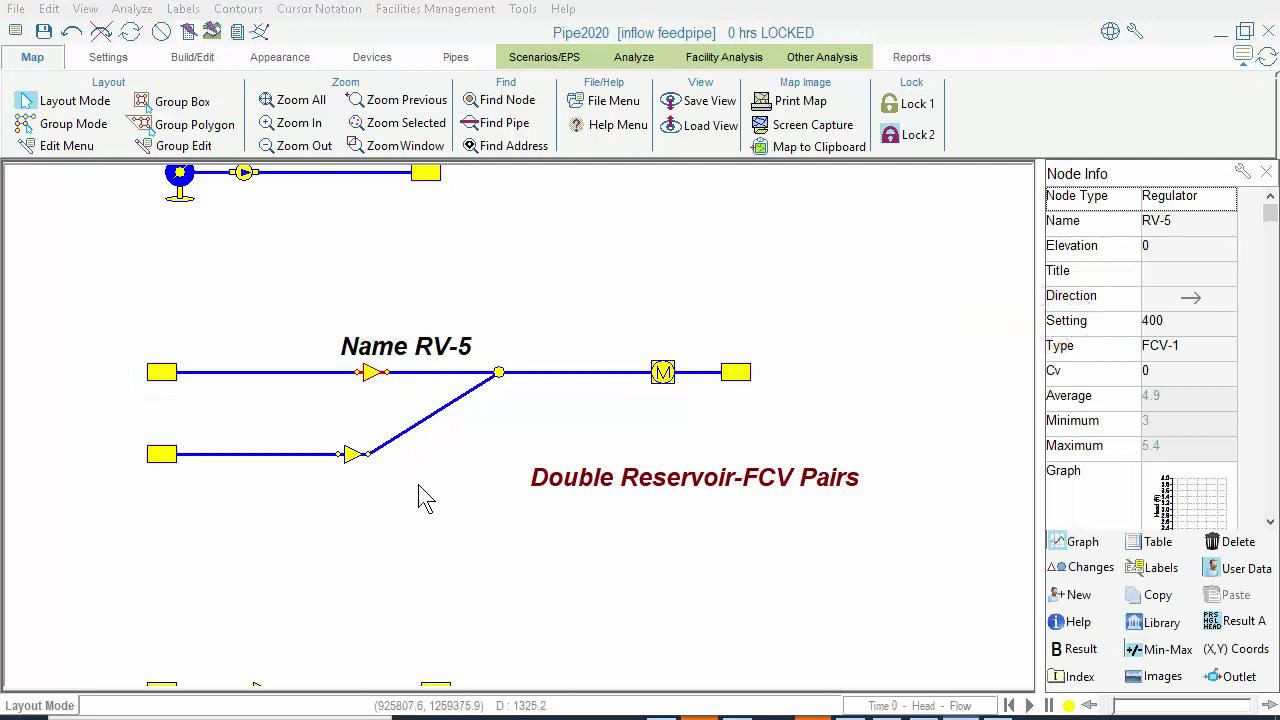
{"action": "left_click", "coordinate": [349, 454]}
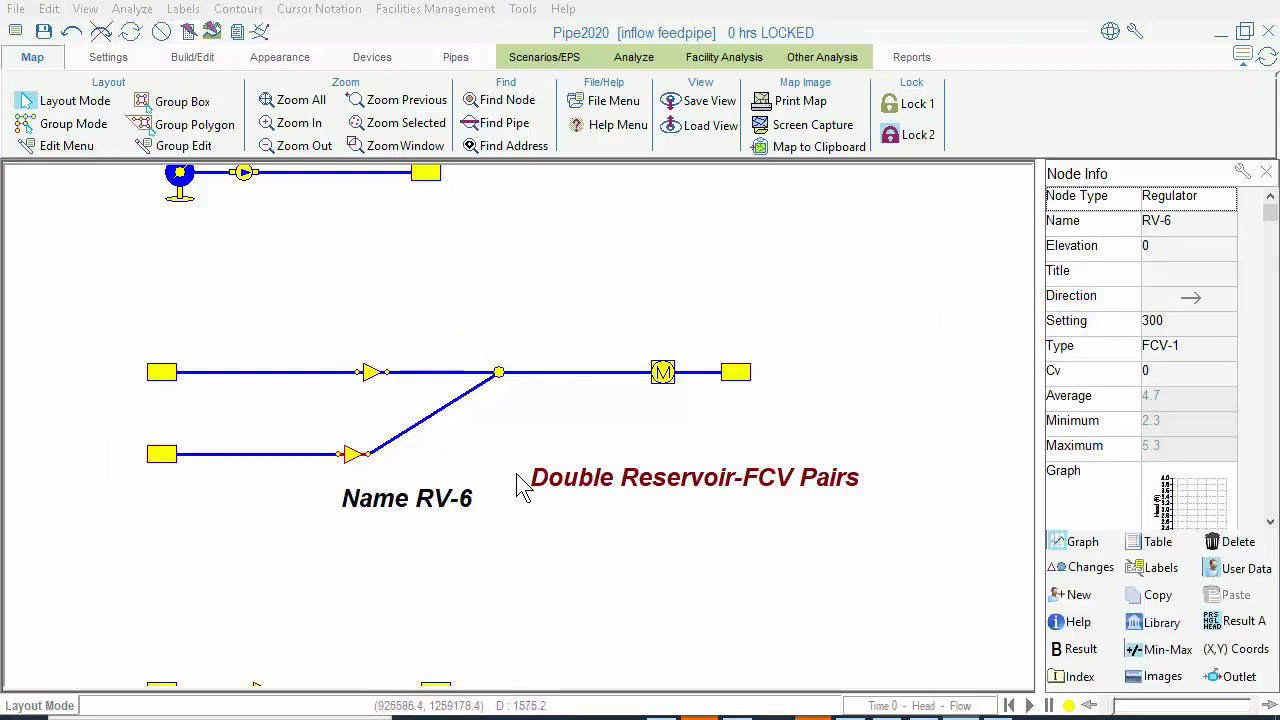
{"action": "left_click", "coordinate": [590, 375]}
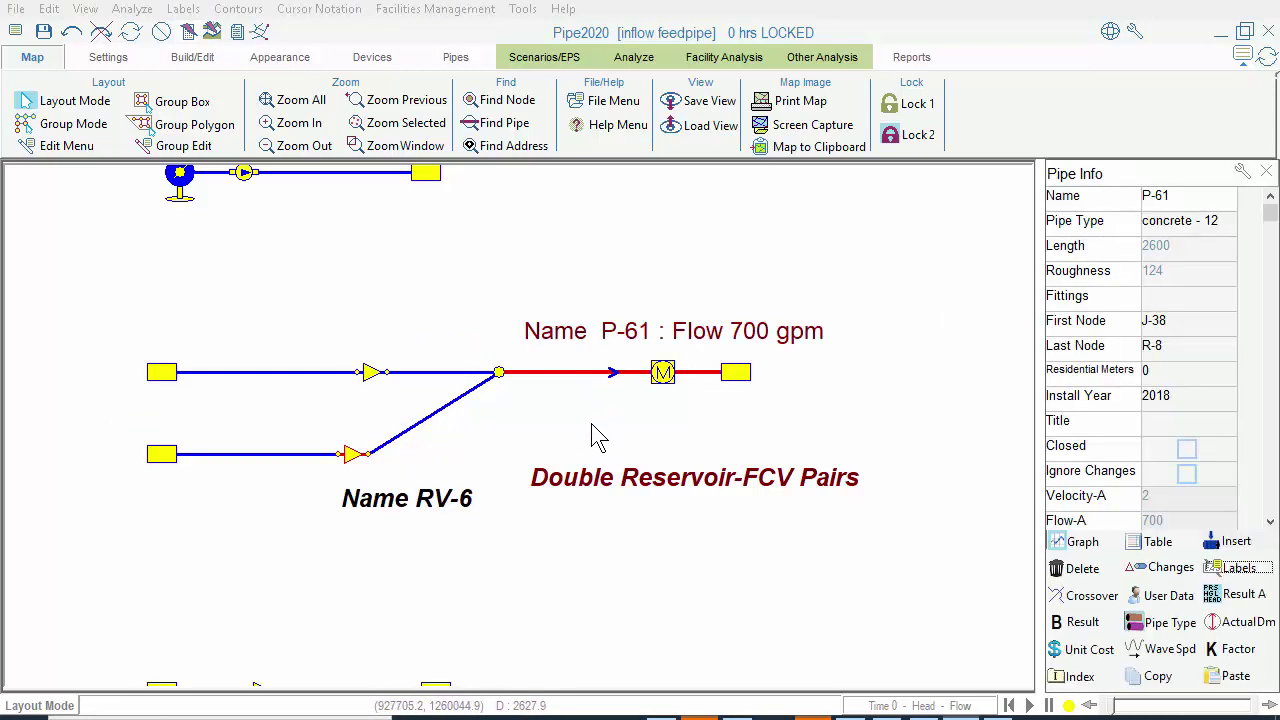
Step: Replace the existing node changes with those from feedpipe_changes_r-7.chp, update the change graph, and save the changes
{"action": "left_click", "coordinate": [540, 57]}
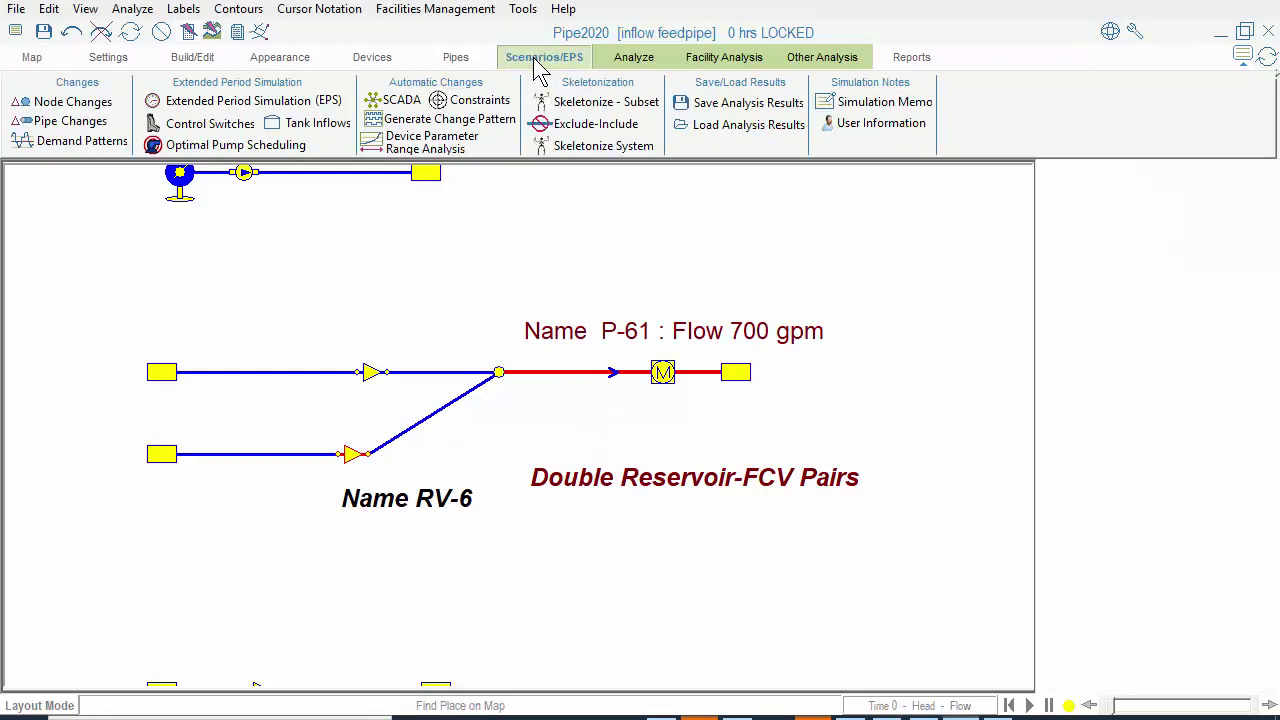
{"action": "left_click", "coordinate": [72, 102]}
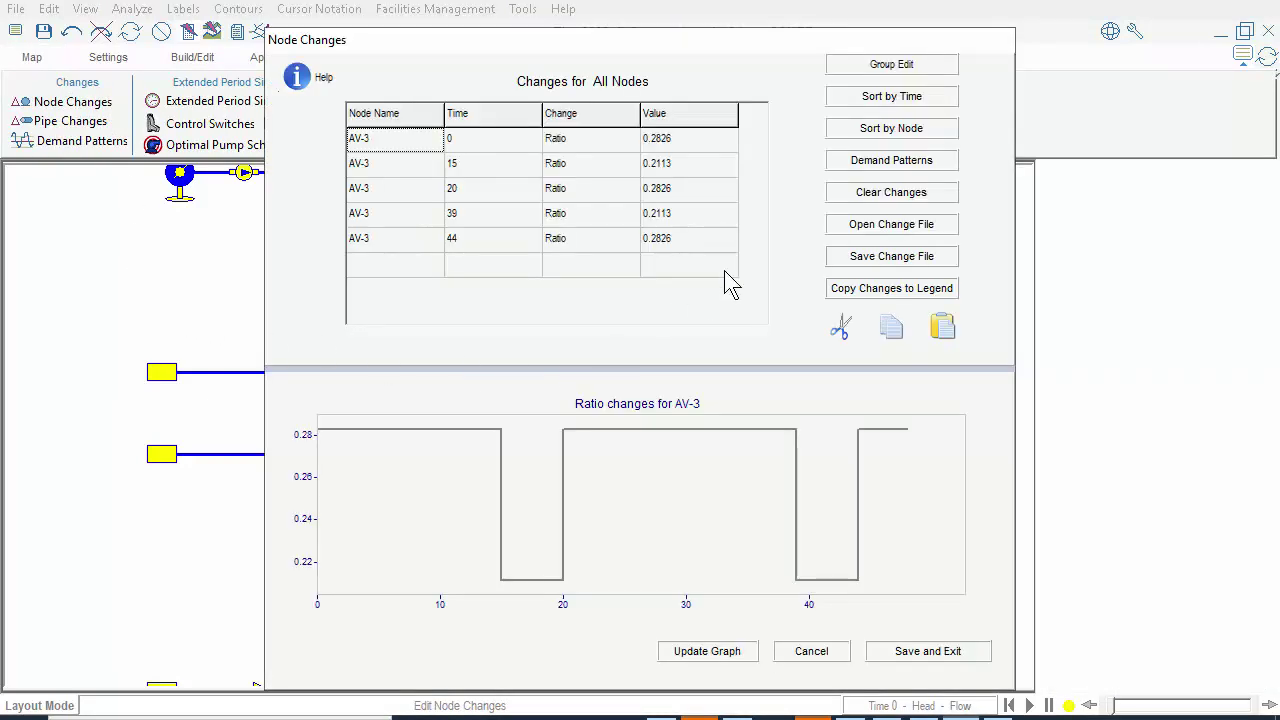
{"action": "left_click", "coordinate": [842, 194]}
{"action": "left_click", "coordinate": [838, 227]}
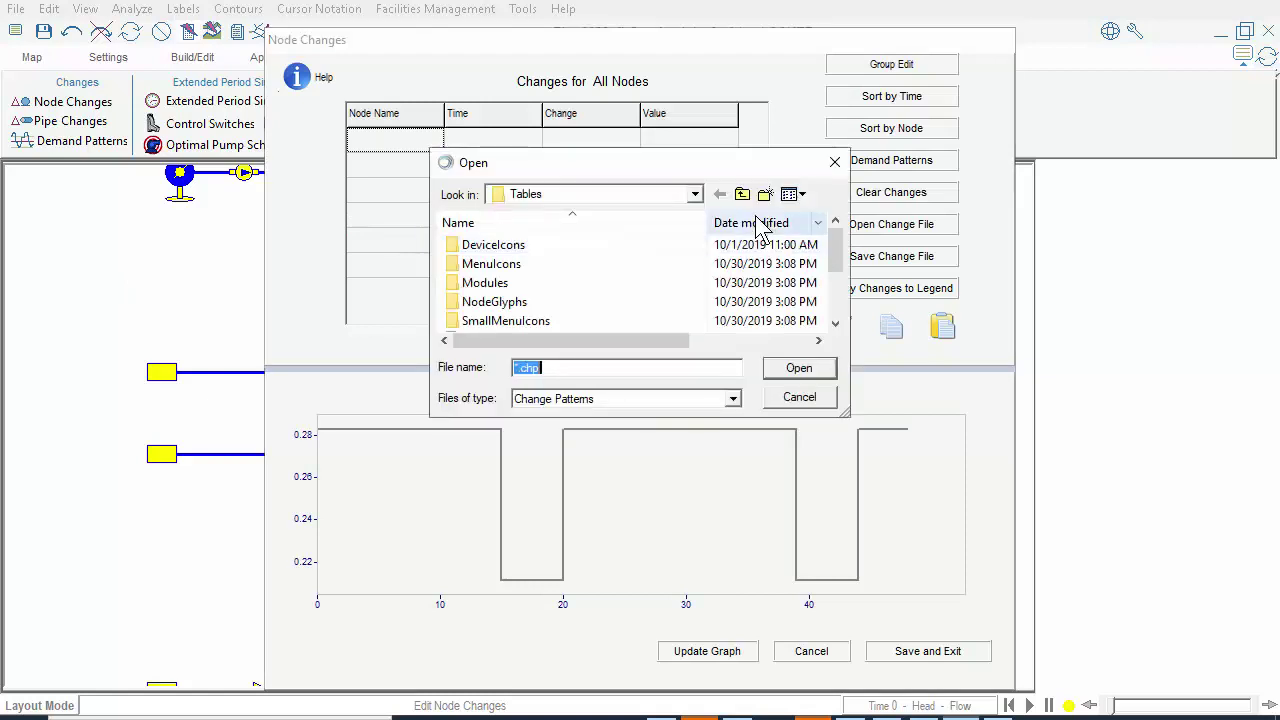
{"action": "scroll", "coordinate": [800, 300], "scroll_direction": "down", "scroll_amount": 3}
{"action": "left_click", "coordinate": [617, 301]}
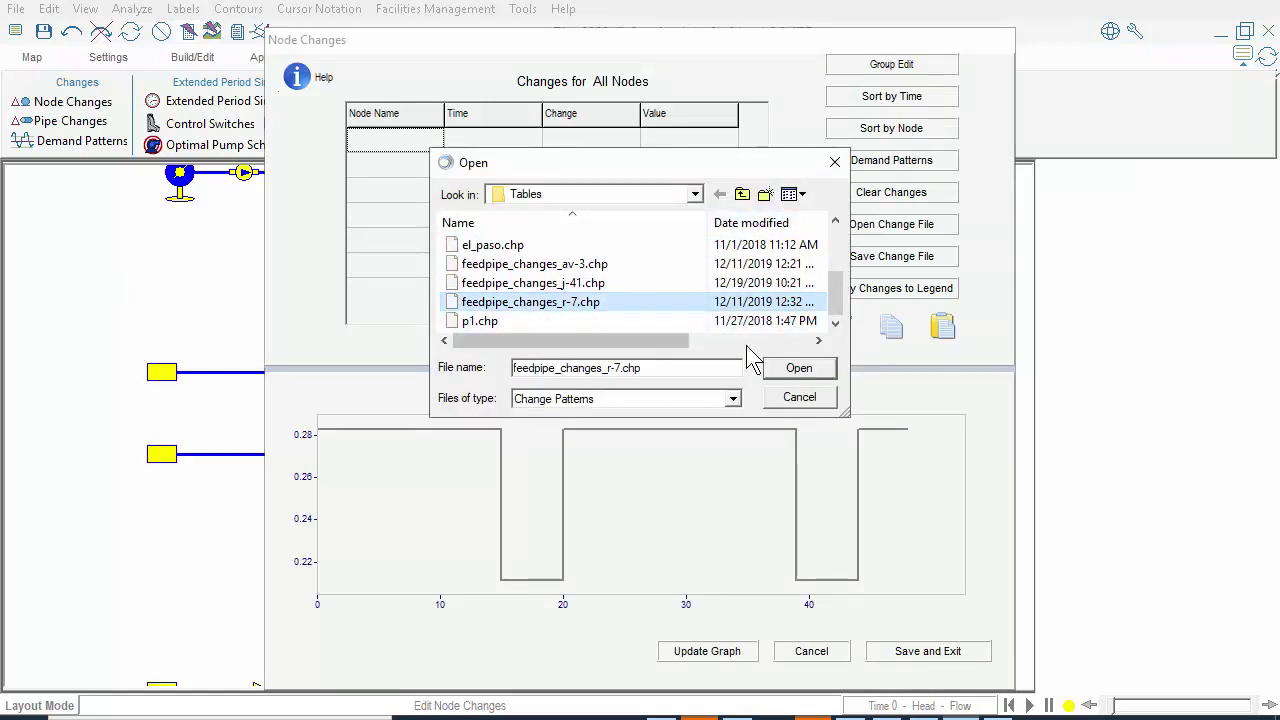
{"action": "left_click", "coordinate": [785, 369]}
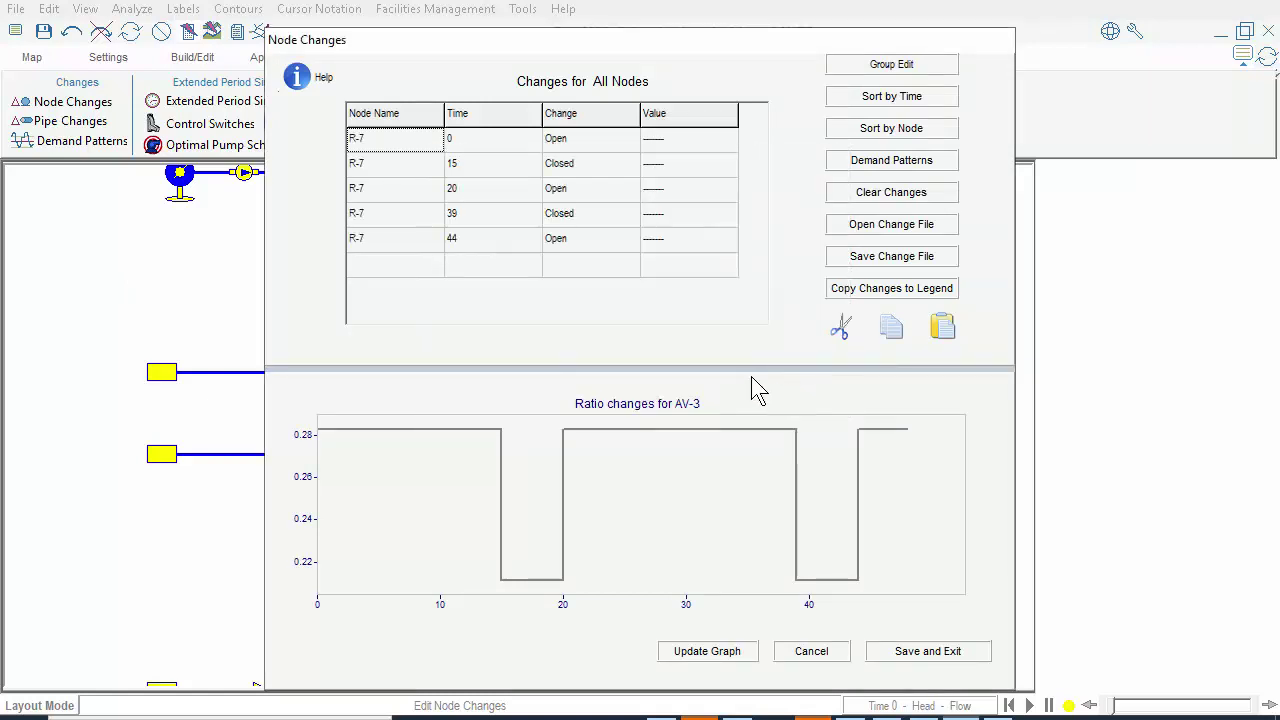
{"action": "left_click", "coordinate": [722, 652]}
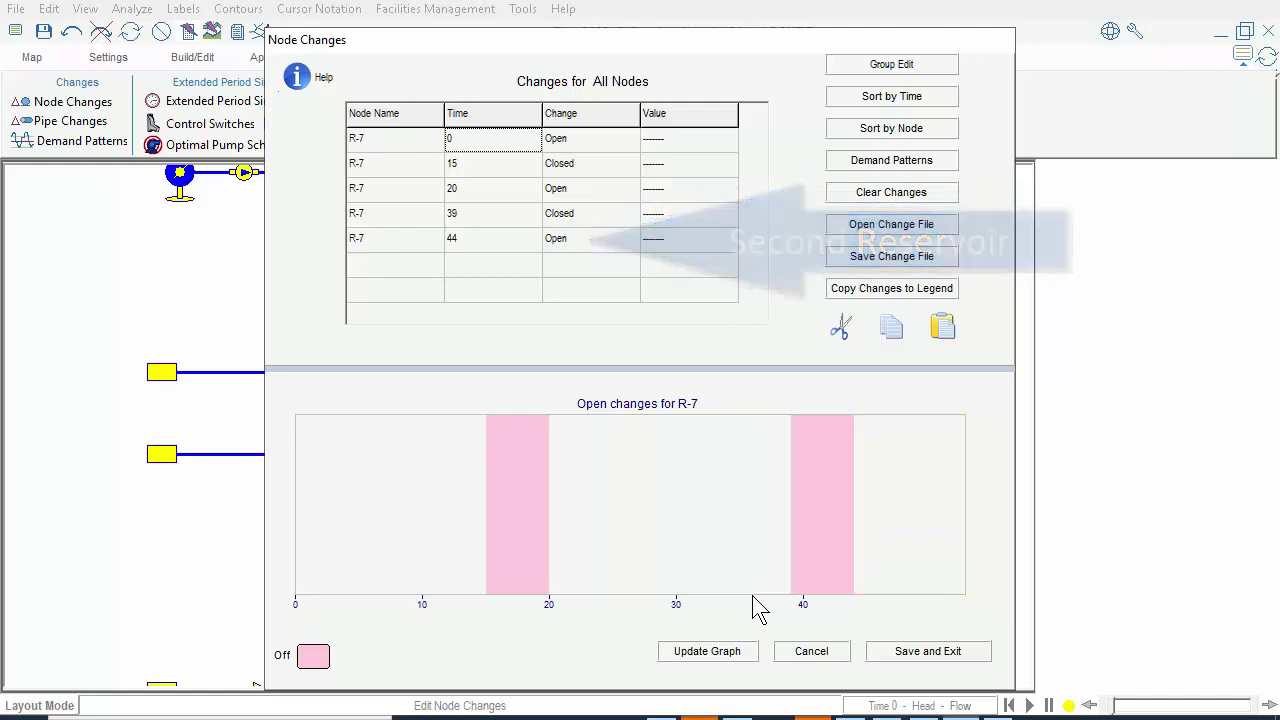
{"action": "left_click", "coordinate": [886, 655]}
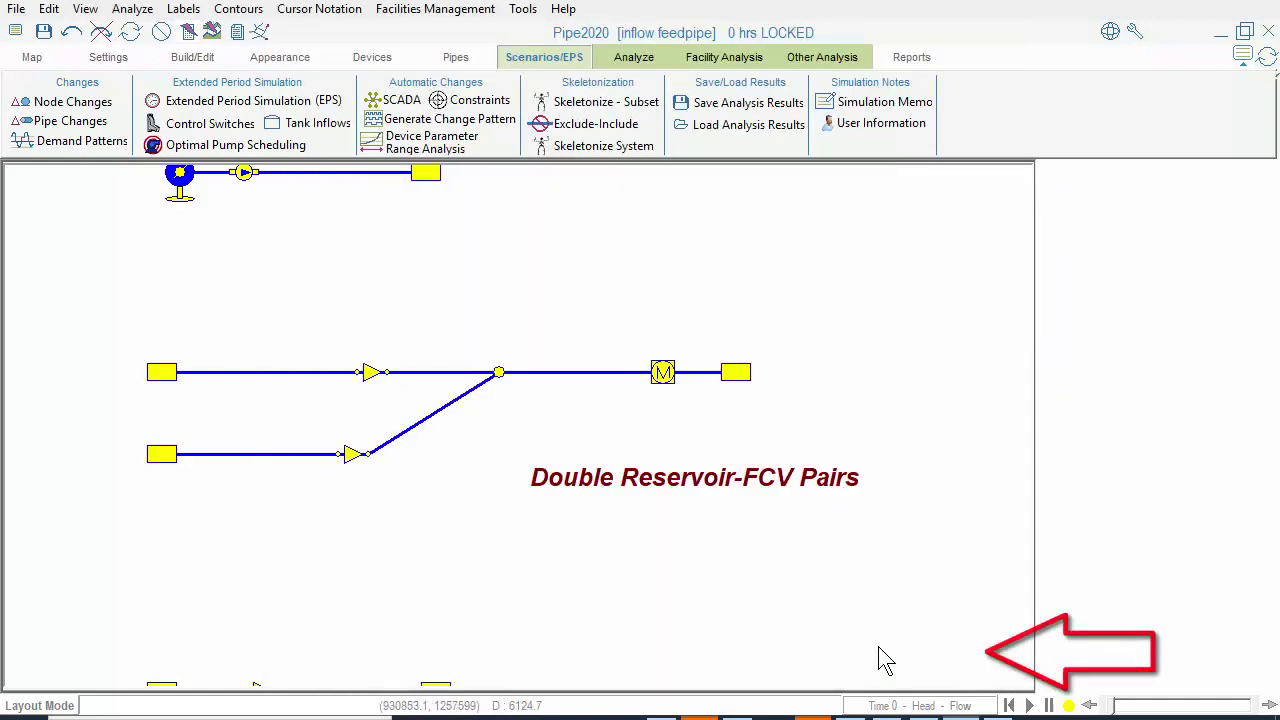
Step: Load the saved Tank View, edit the feedpipe assigned to feedpipe tank T-1, and run the analysis
{"action": "left_click", "coordinate": [36, 60]}
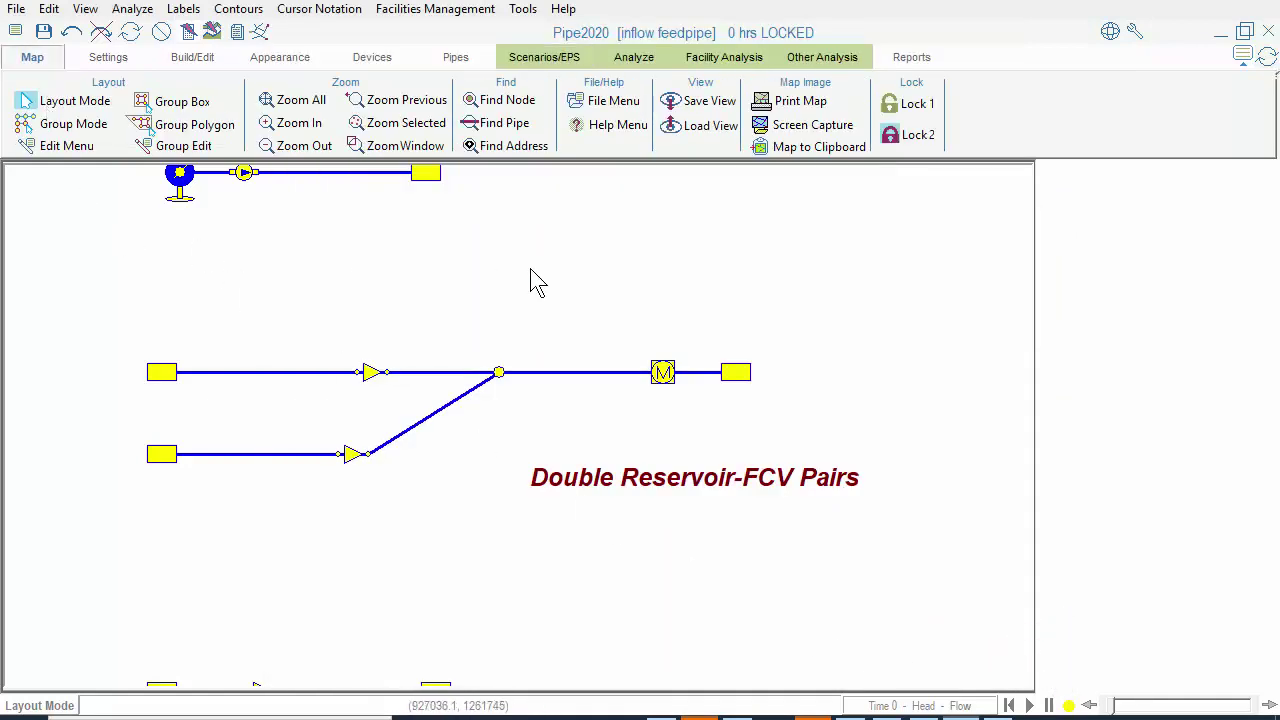
{"action": "left_click", "coordinate": [710, 146]}
{"action": "left_click", "coordinate": [265, 156]}
{"action": "left_click", "coordinate": [684, 448]}
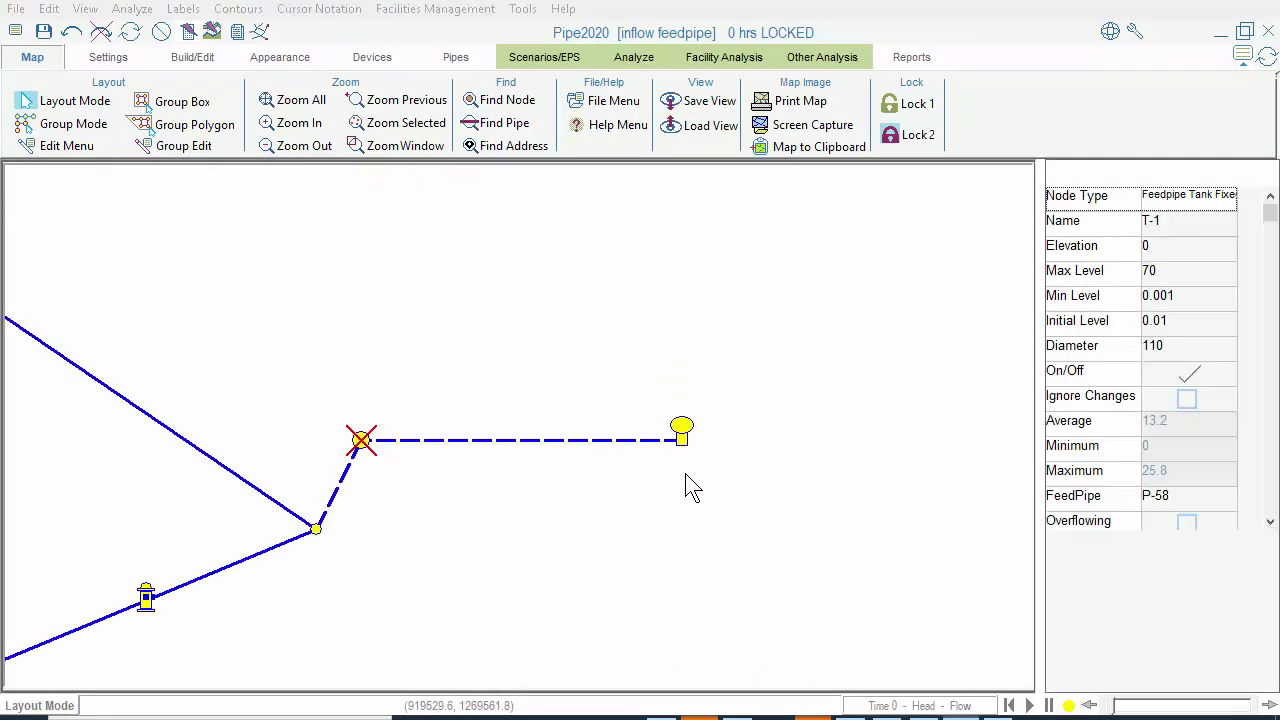
{"action": "left_click", "coordinate": [1176, 500]}
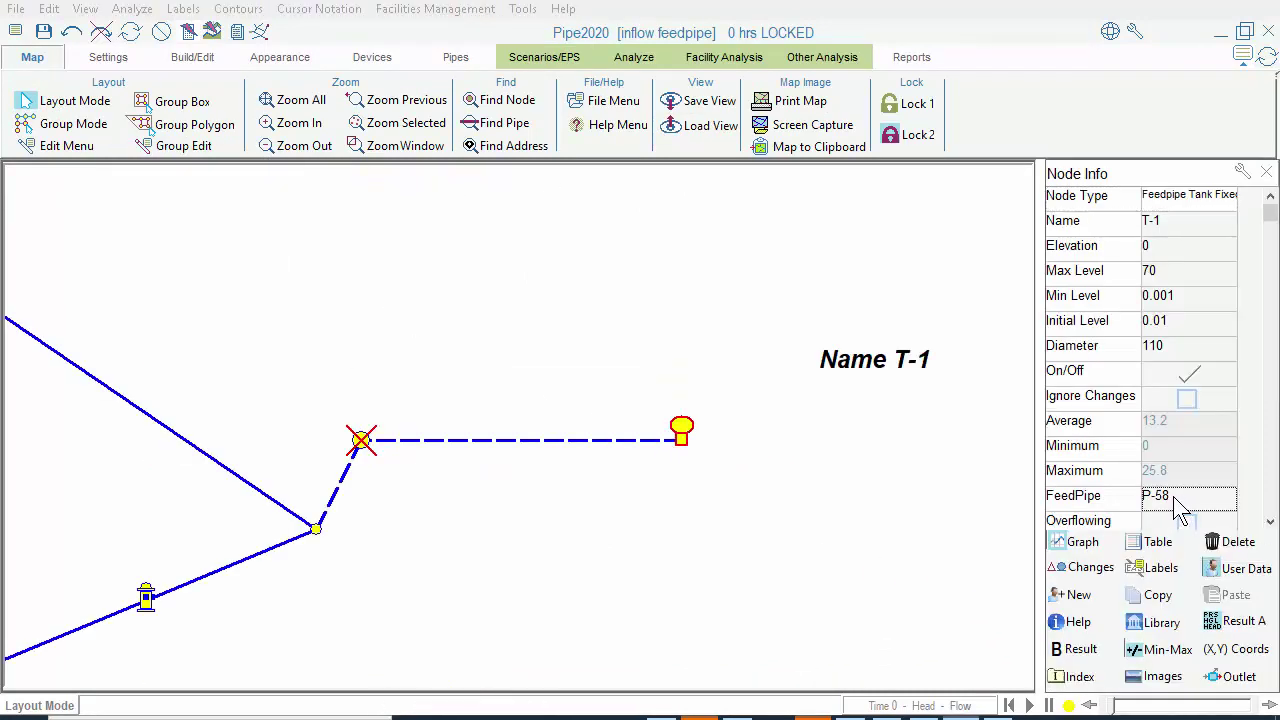
{"action": "left_click", "coordinate": [1180, 497]}
{"action": "left_click", "coordinate": [1188, 496]}
{"action": "left_click", "coordinate": [188, 32]}
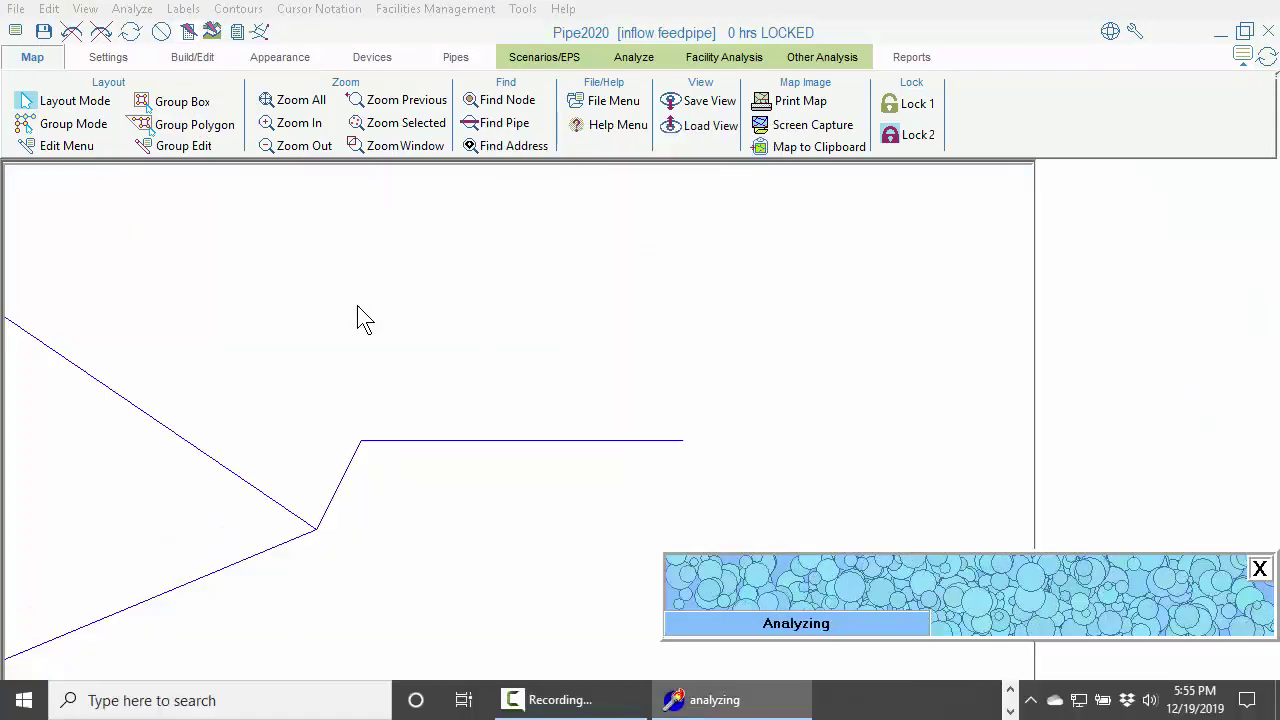
Step: Load the saved Feedpipes View and review pipe P-61's results over time as a graph and a table
{"action": "left_click", "coordinate": [690, 125]}
{"action": "left_click", "coordinate": [232, 175]}
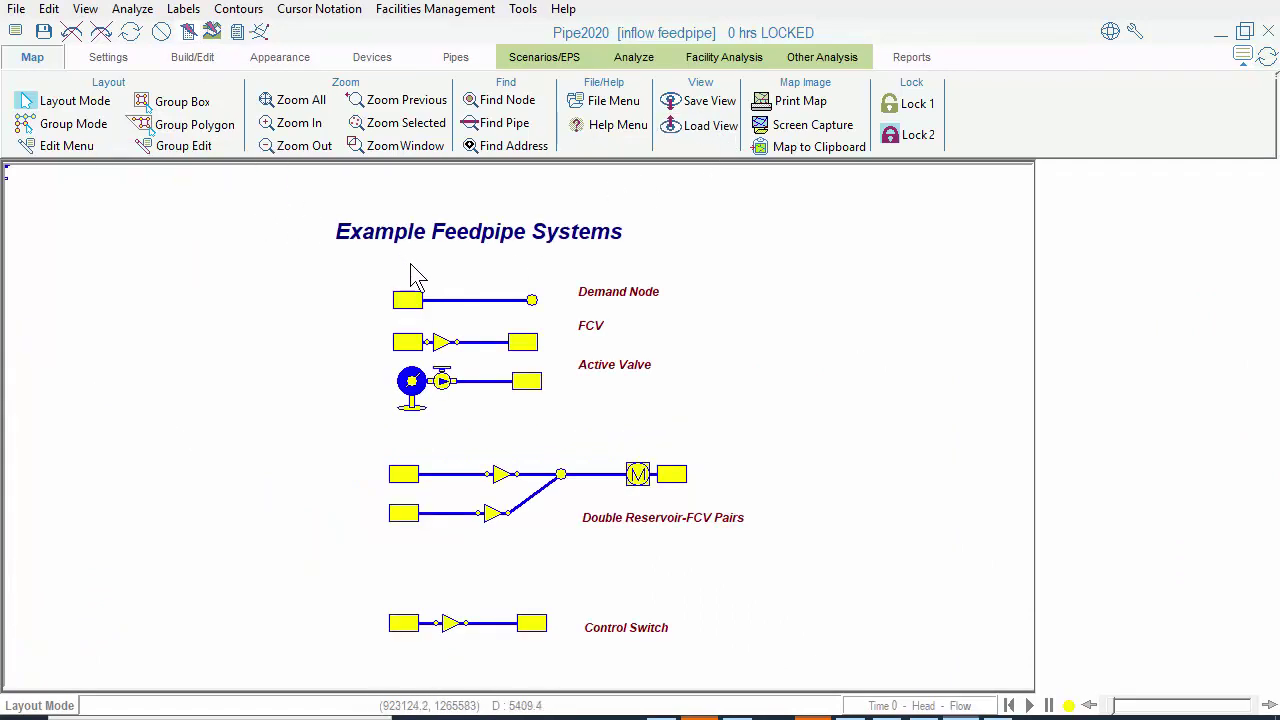
{"action": "left_click", "coordinate": [600, 476]}
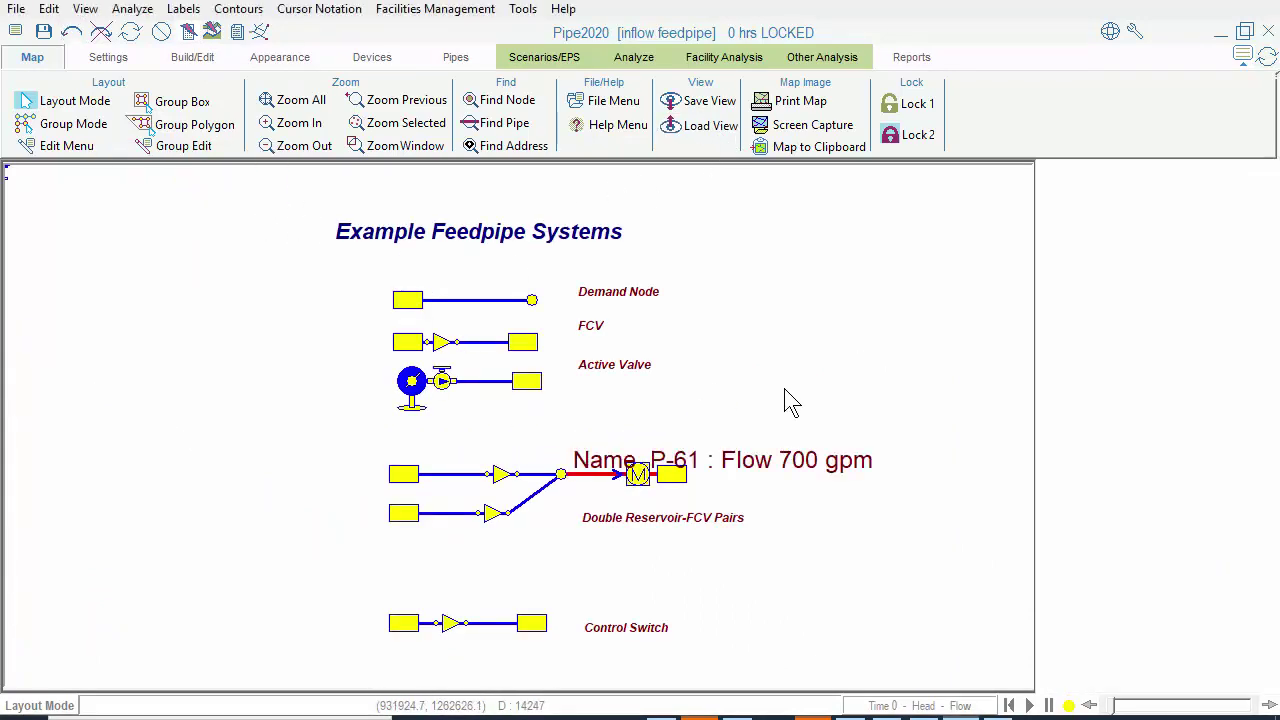
{"action": "left_click", "coordinate": [1270, 464]}
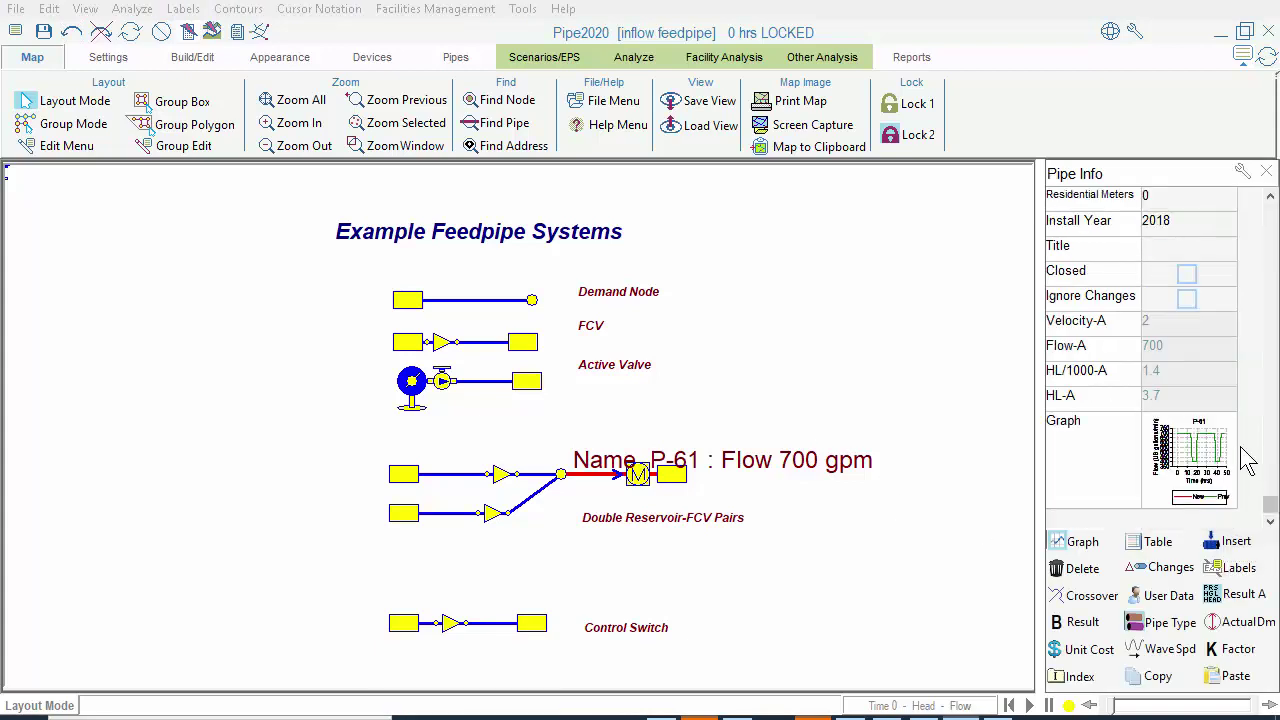
{"action": "left_click", "coordinate": [1196, 449]}
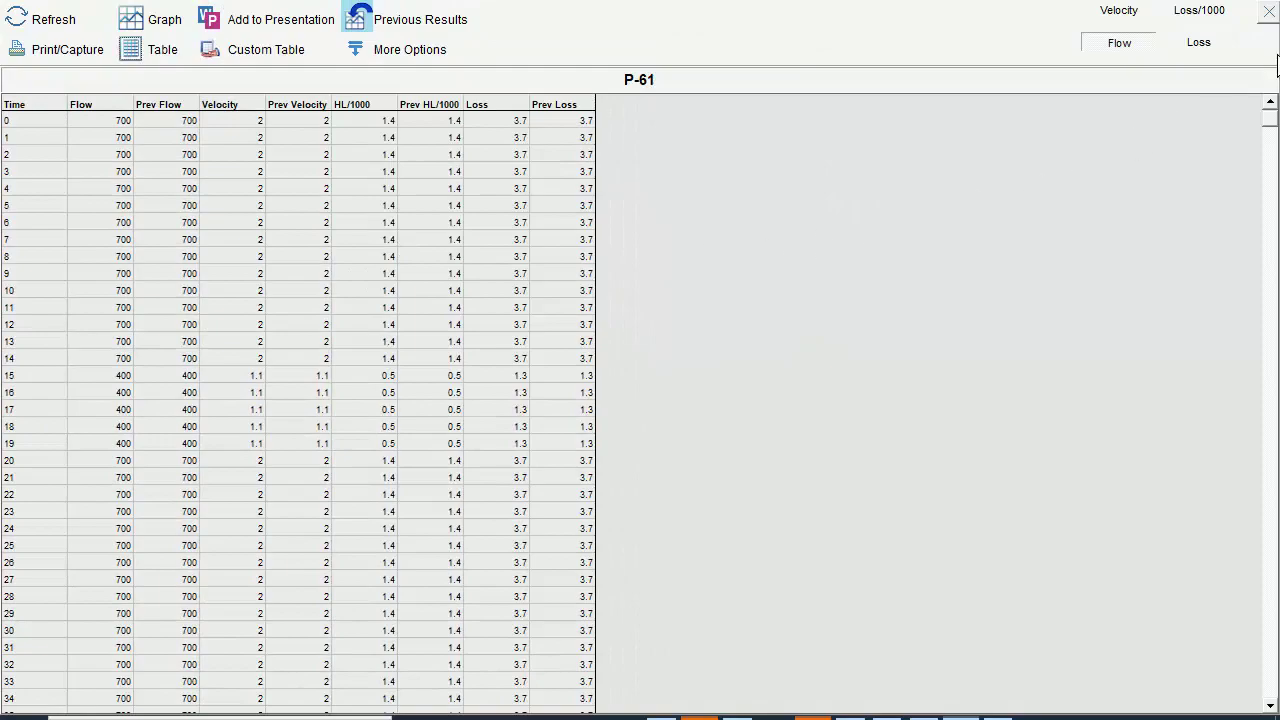
{"action": "left_click", "coordinate": [1268, 10]}
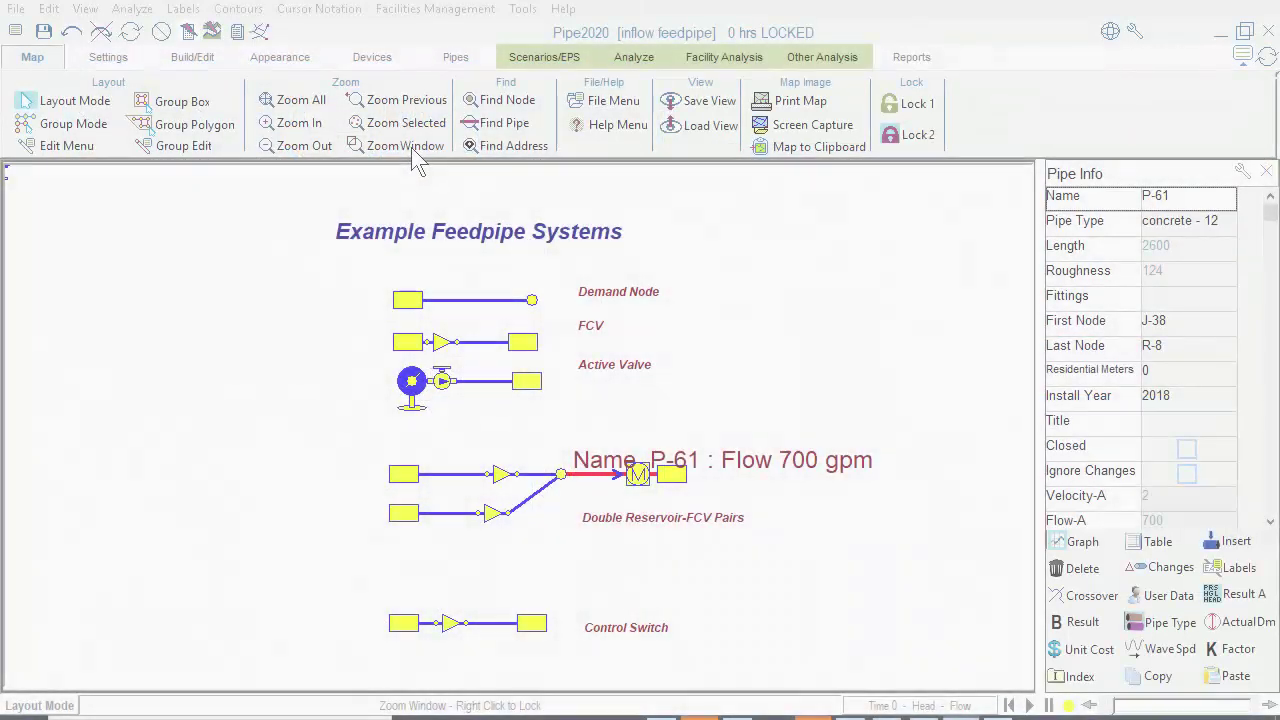
Step: Inspect regulator RV-1 and pipe P-1 in the Control Switch example
{"action": "left_click", "coordinate": [410, 148]}
{"action": "left_click_drag", "start_coordinate": [336, 568], "coordinate": [729, 686]}
{"action": "left_click", "coordinate": [290, 416]}
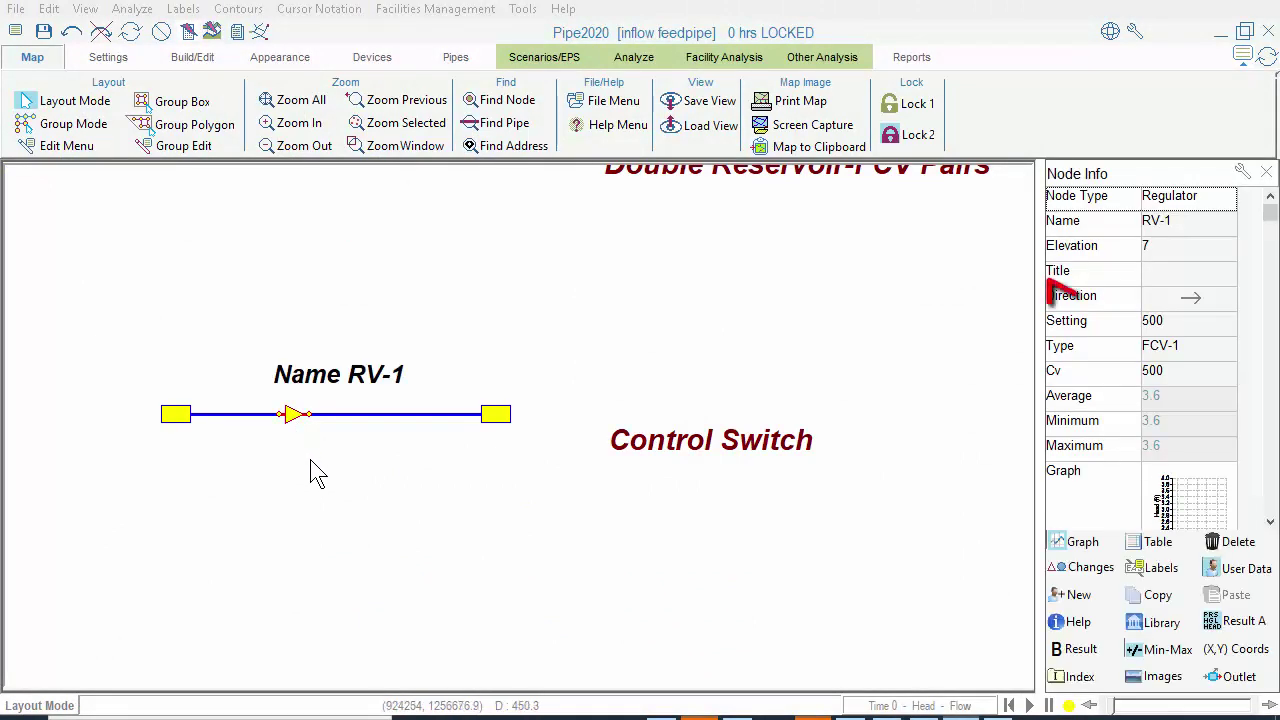
{"action": "left_click", "coordinate": [400, 428]}
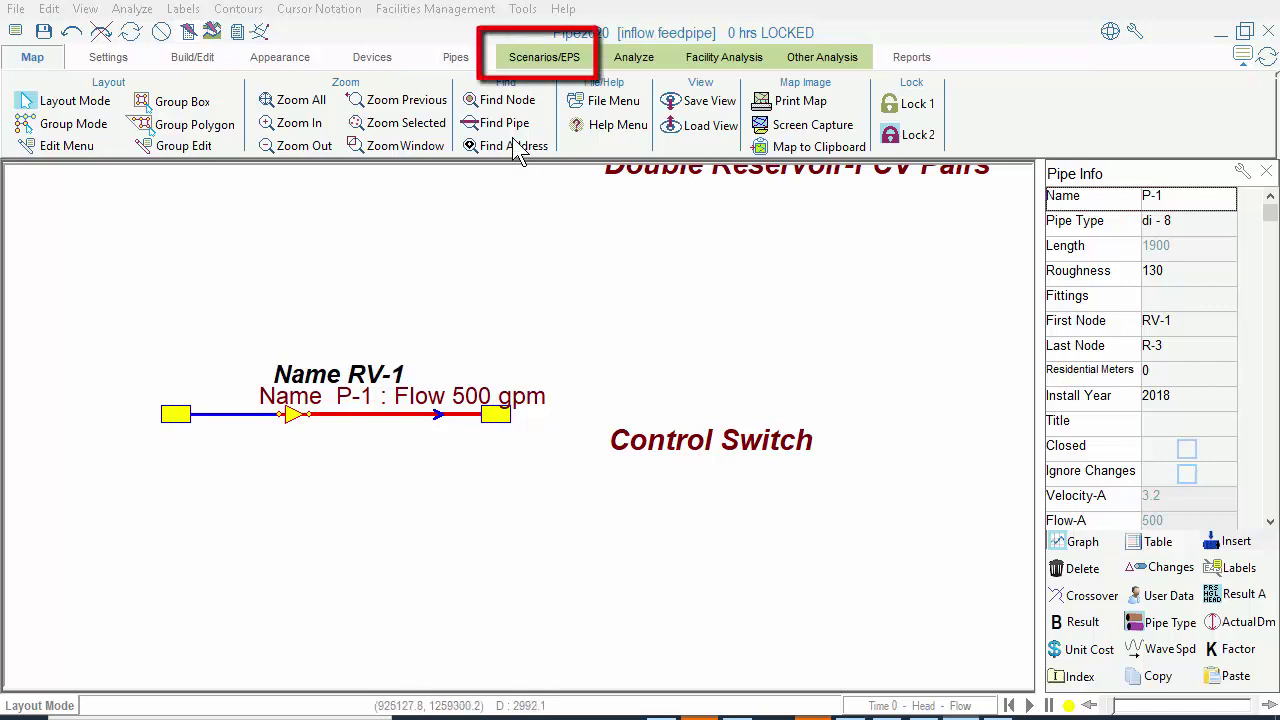
Step: Enable the control switch that operates R-2 from tank T-1's level by setting Use to Yes, and return to the map
{"action": "left_click", "coordinate": [530, 60]}
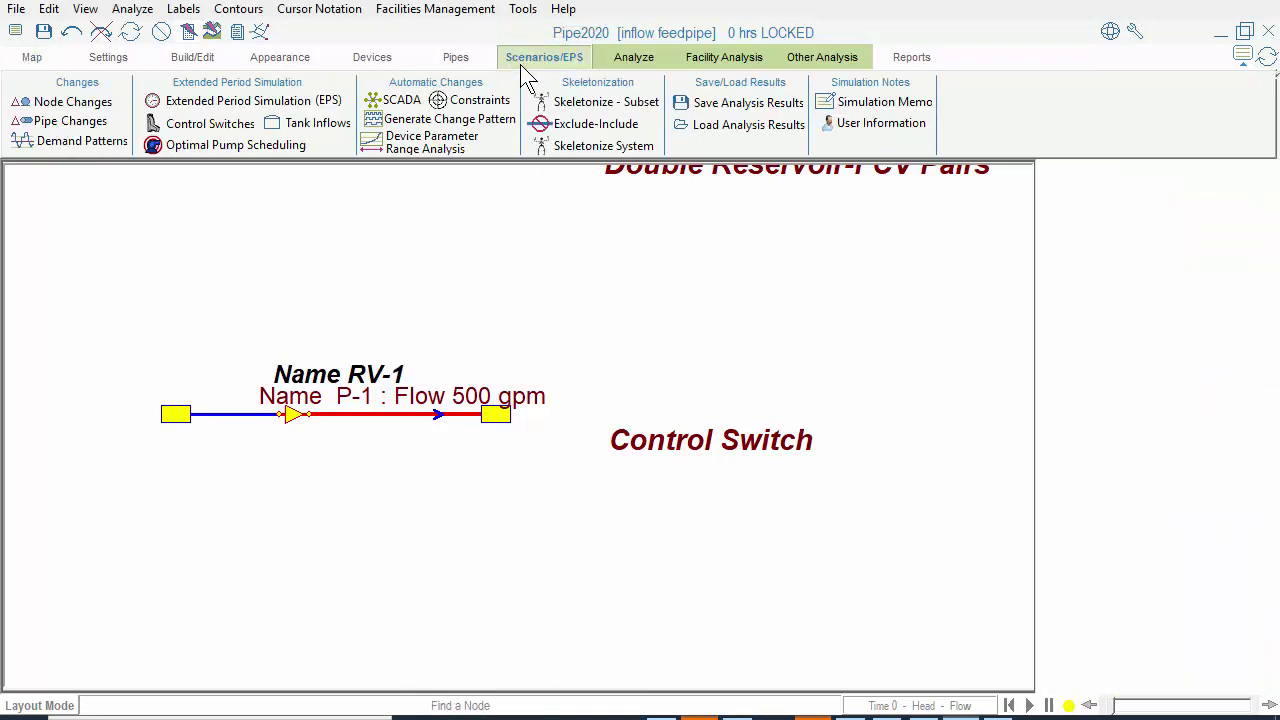
{"action": "left_click", "coordinate": [248, 148]}
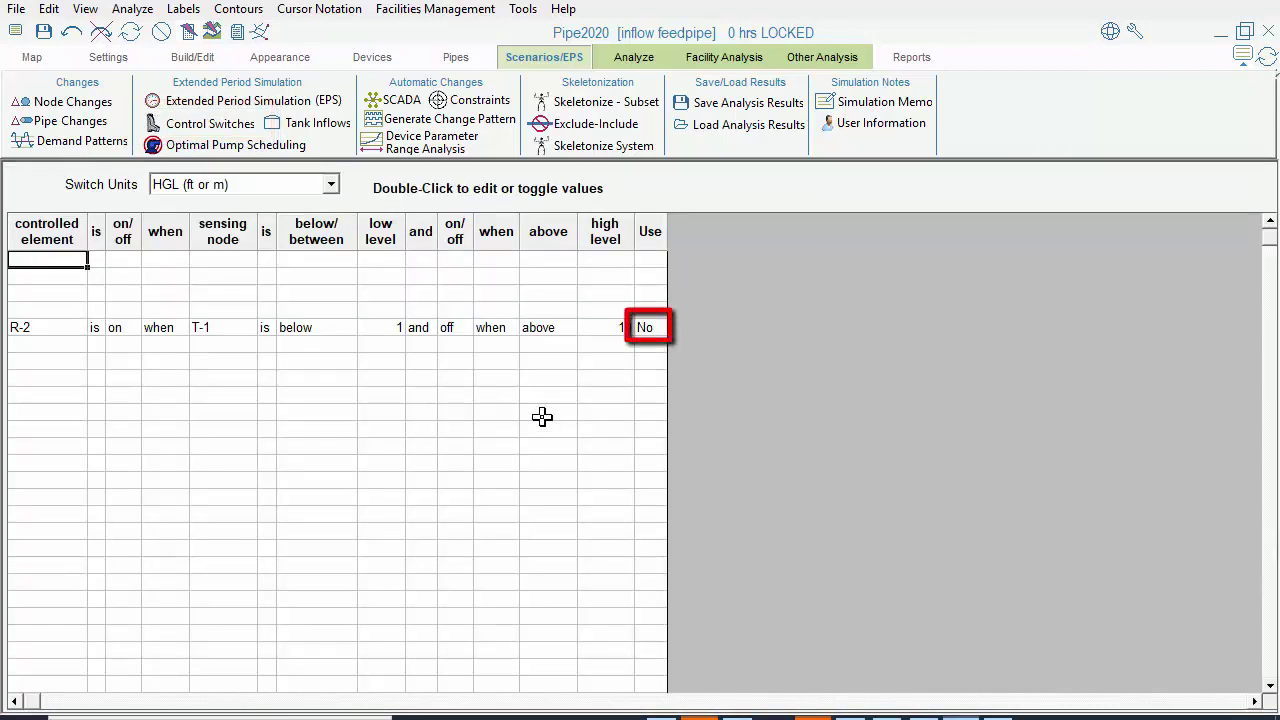
{"action": "double_click", "coordinate": [652, 327]}
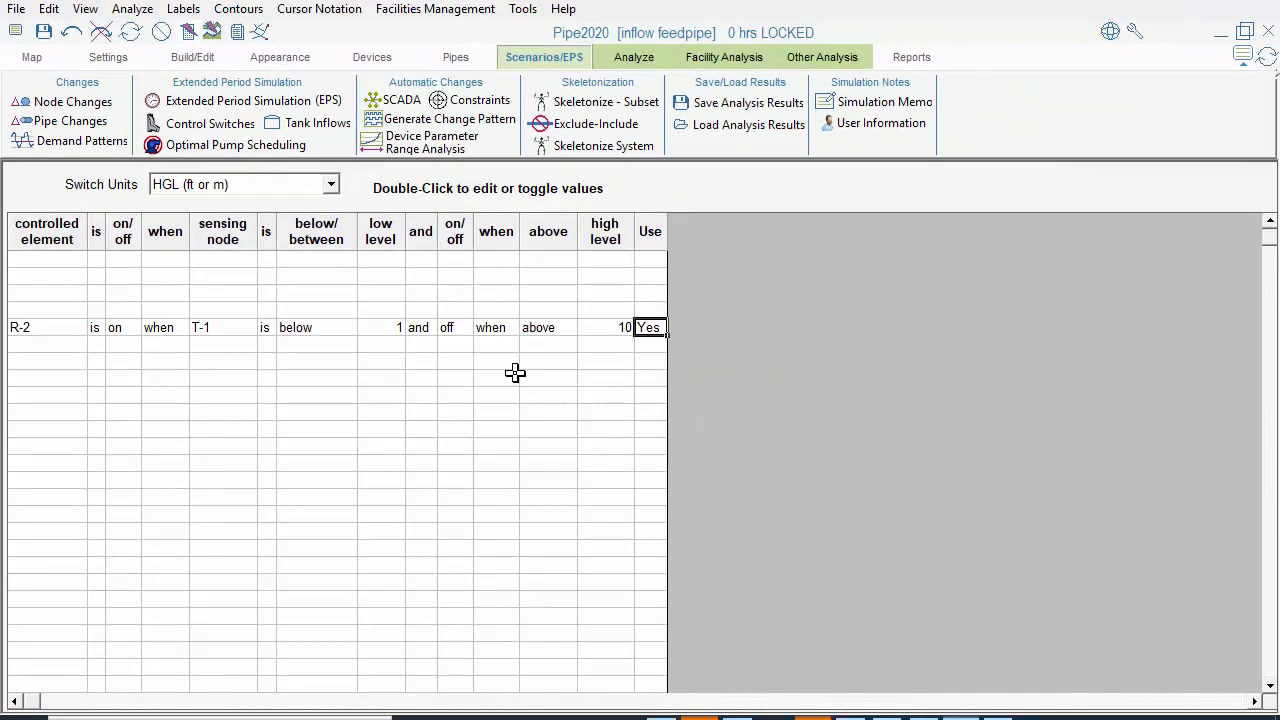
{"action": "left_click", "coordinate": [32, 58]}
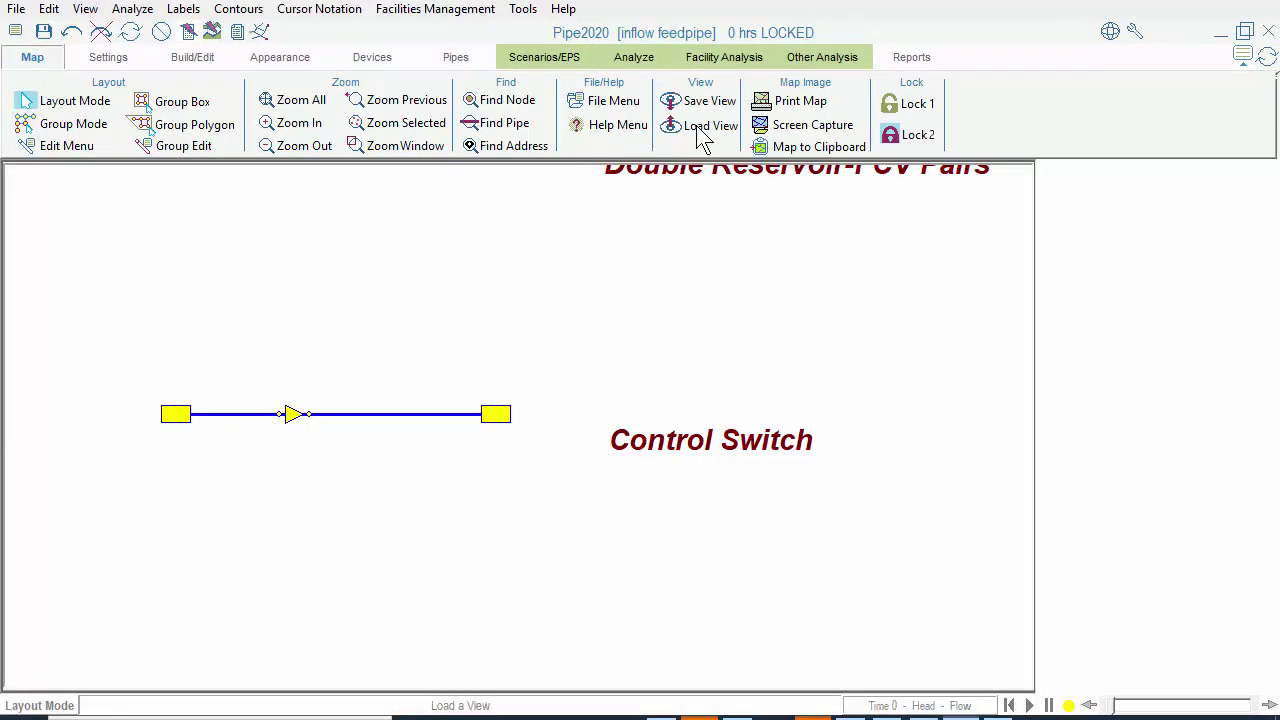
Step: Set the feedpipe of feedpipe tank T-1 to P-1 in the saved Tank View and run the analysis
{"action": "left_click", "coordinate": [700, 126]}
{"action": "left_click", "coordinate": [258, 160]}
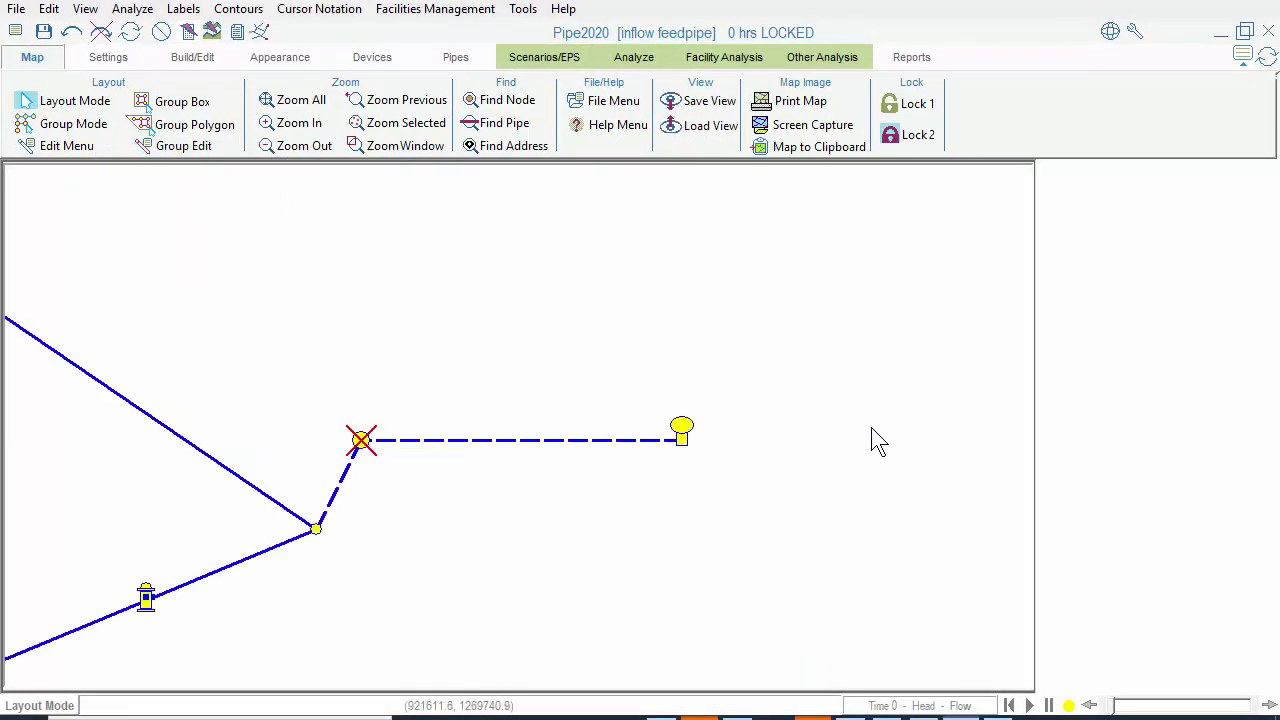
{"action": "left_click", "coordinate": [684, 444]}
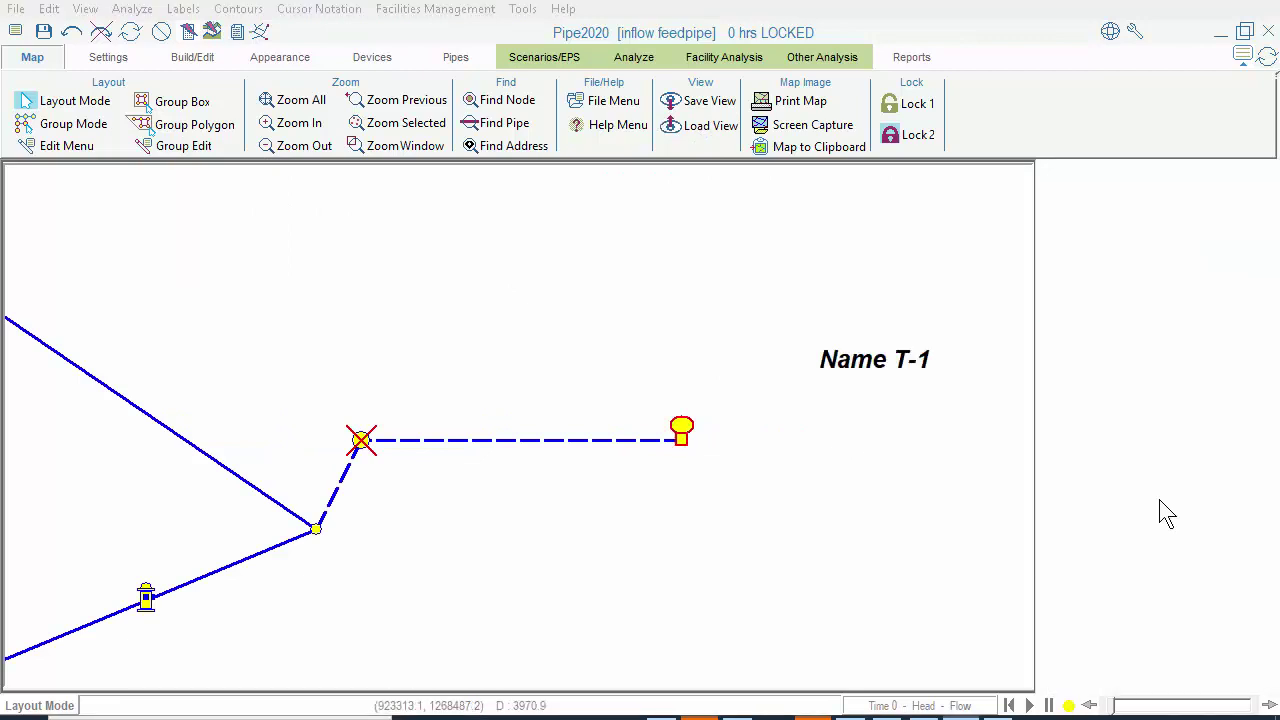
{"action": "left_click", "coordinate": [1160, 497]}
{"action": "left_click", "coordinate": [1175, 496]}
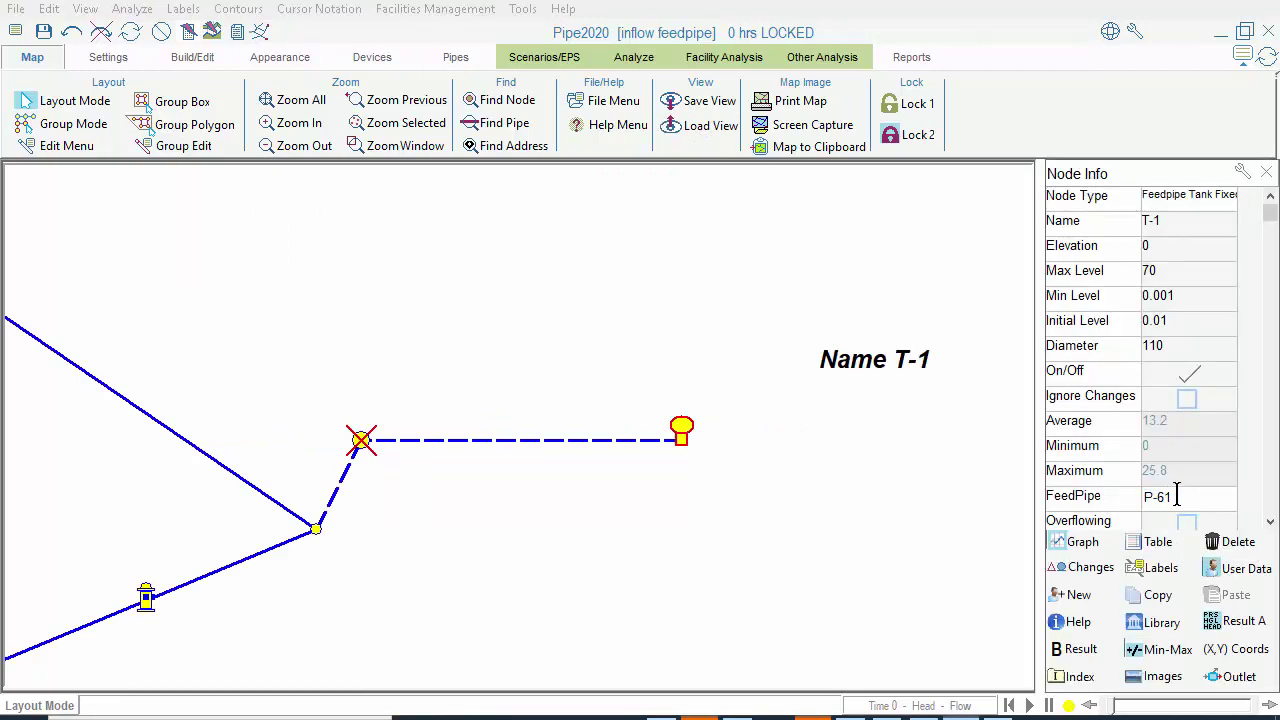
{"action": "key", "text": "BackSpace"}
{"action": "key", "text": "BackSpace"}
{"action": "type", "text": "1"}
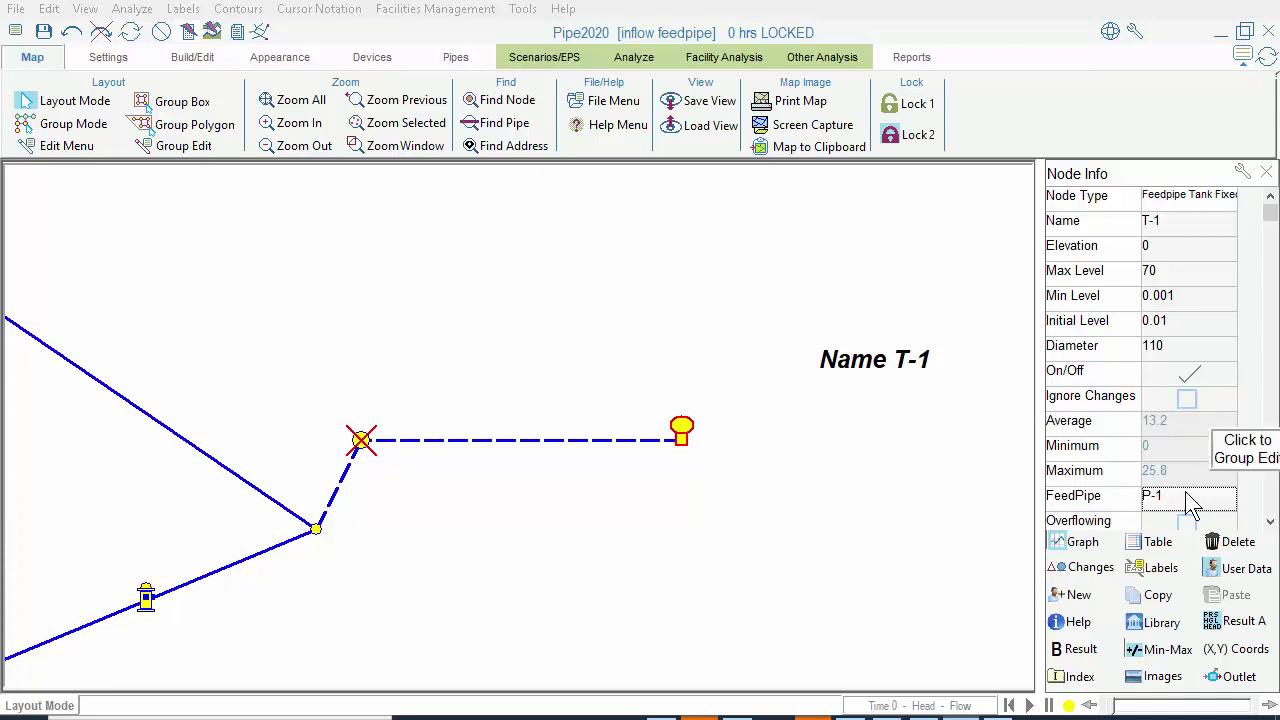
{"action": "left_click", "coordinate": [186, 33]}
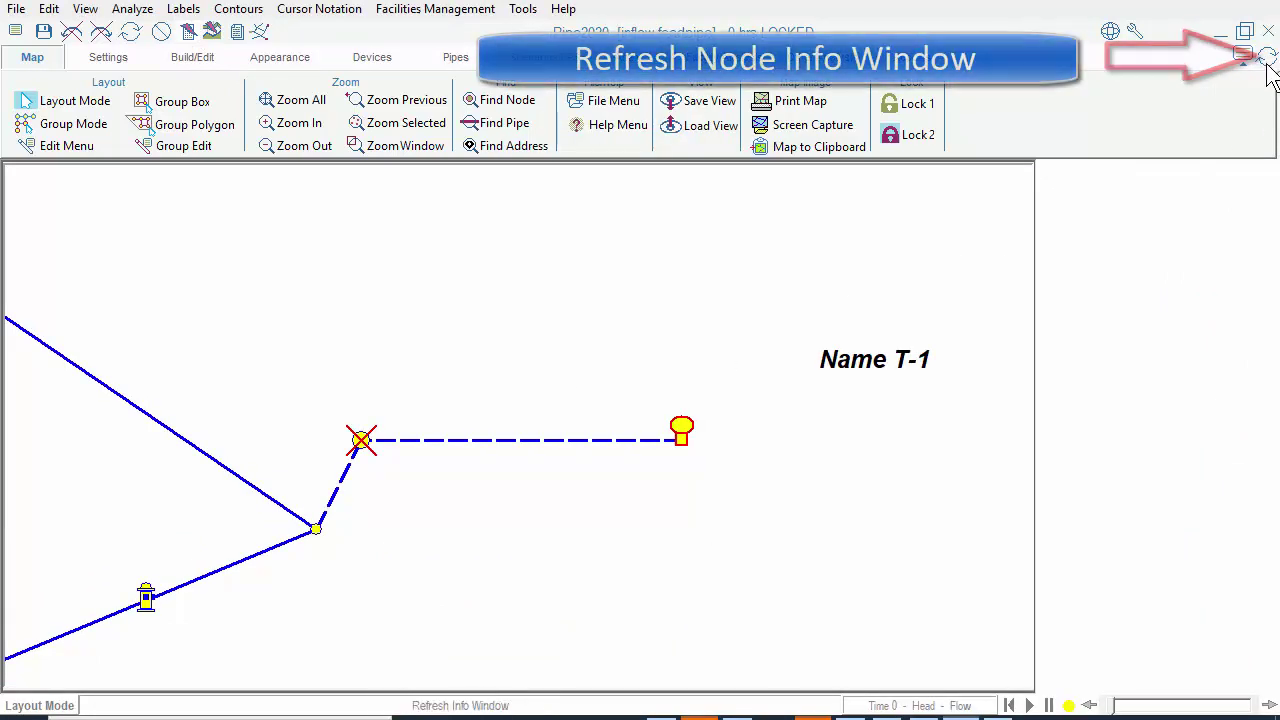
Step: Review tank T-1's head over time as a full-size graph and return to the map
{"action": "left_click", "coordinate": [1269, 442]}
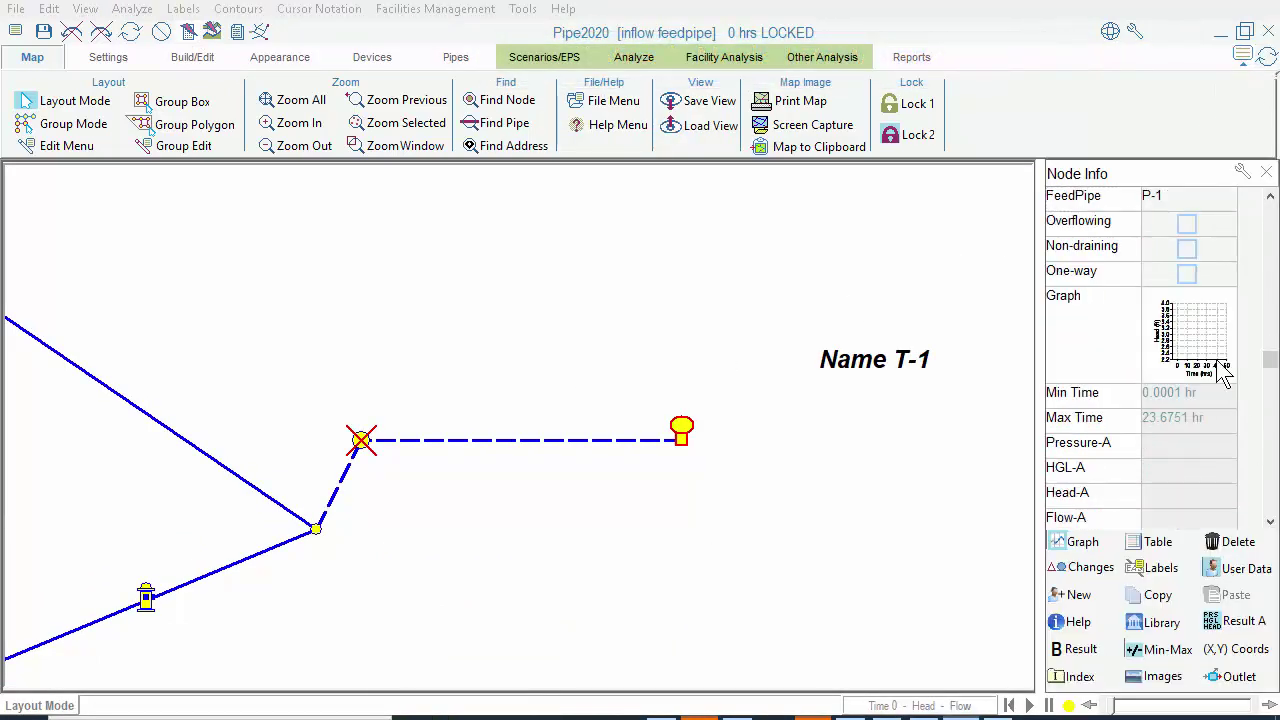
{"action": "left_click", "coordinate": [1220, 363]}
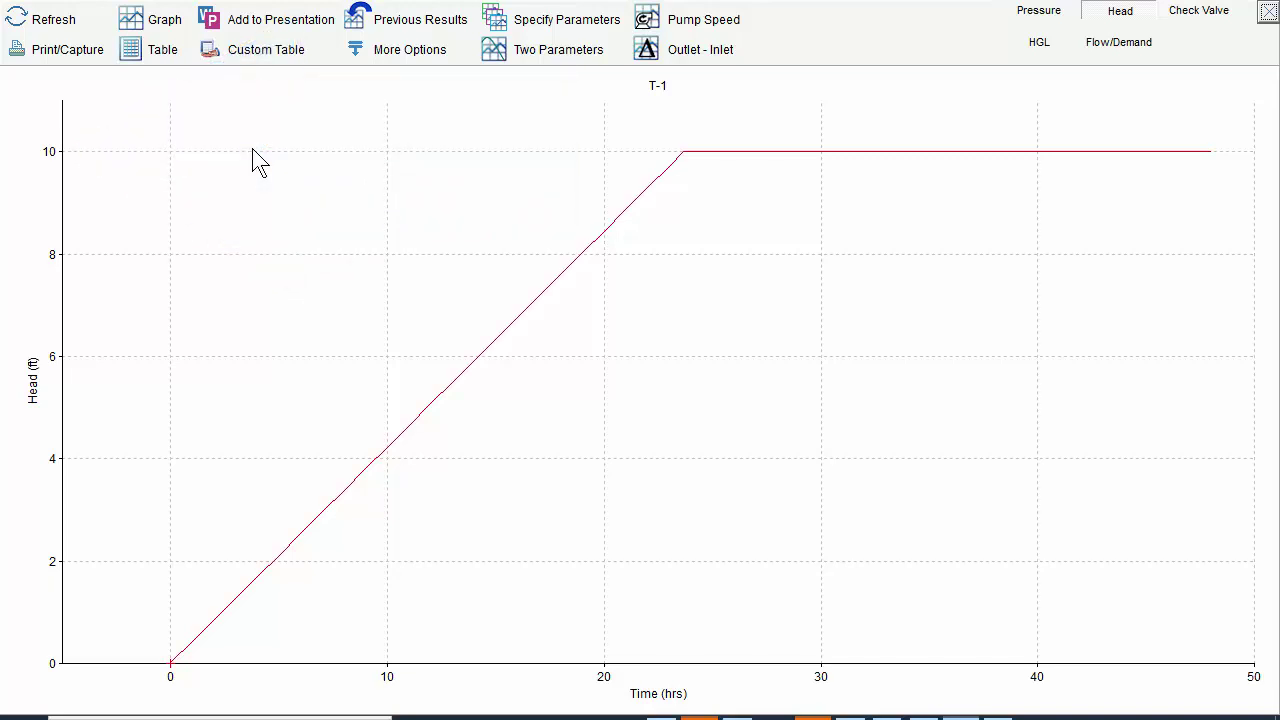
{"action": "left_click", "coordinate": [1267, 12]}
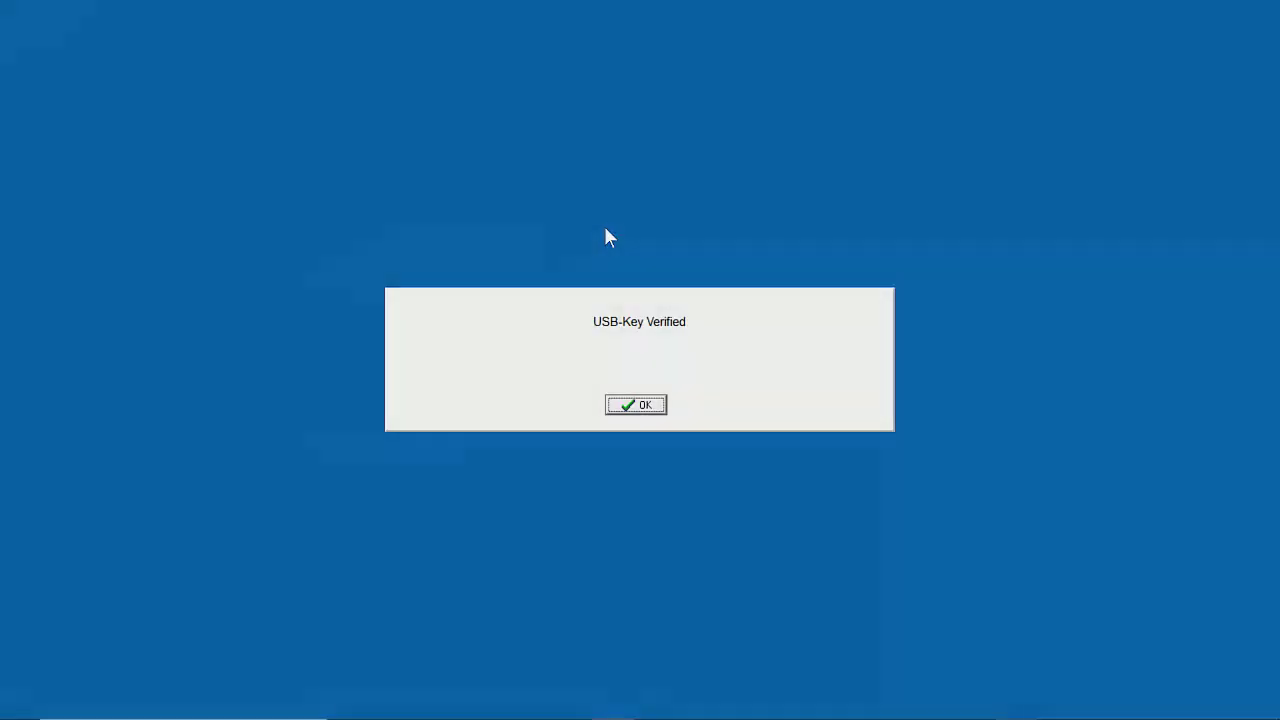
Step: Accept the startup key and license notices and load the current file inflow feedpipe.p2k
{"action": "left_click", "coordinate": [650, 405]}
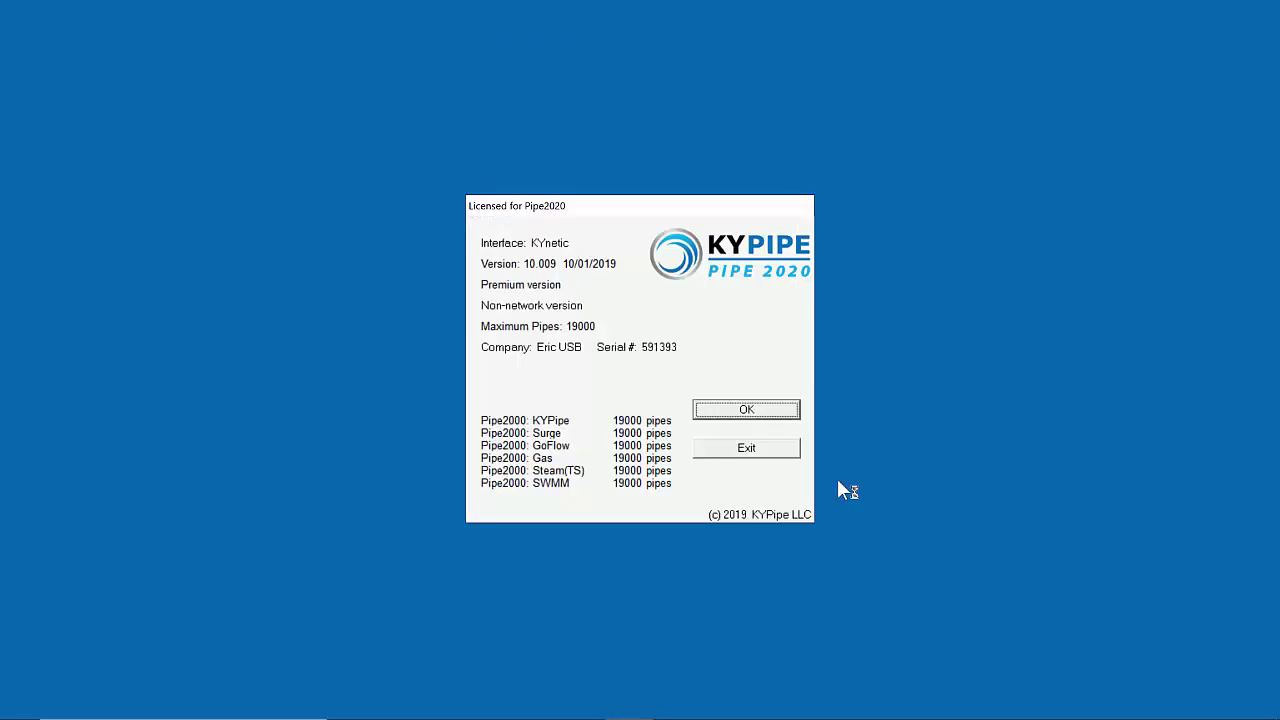
{"action": "left_click", "coordinate": [648, 20]}
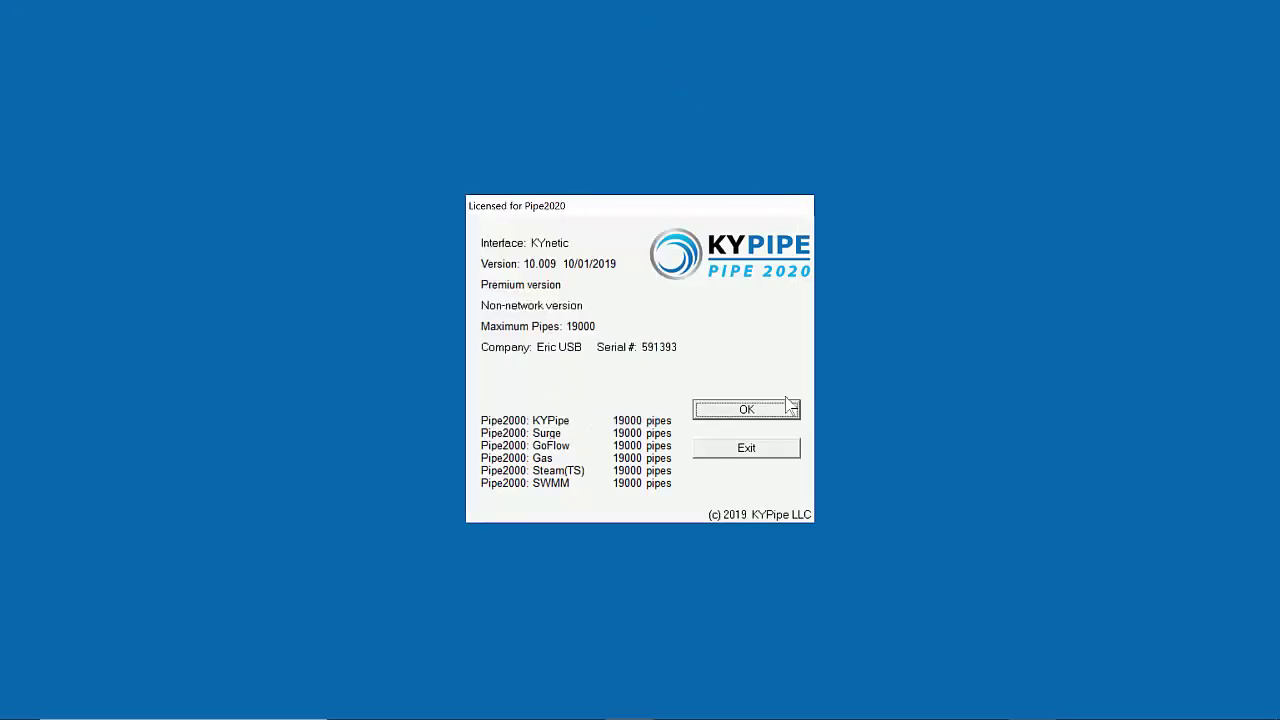
{"action": "left_click", "coordinate": [750, 409]}
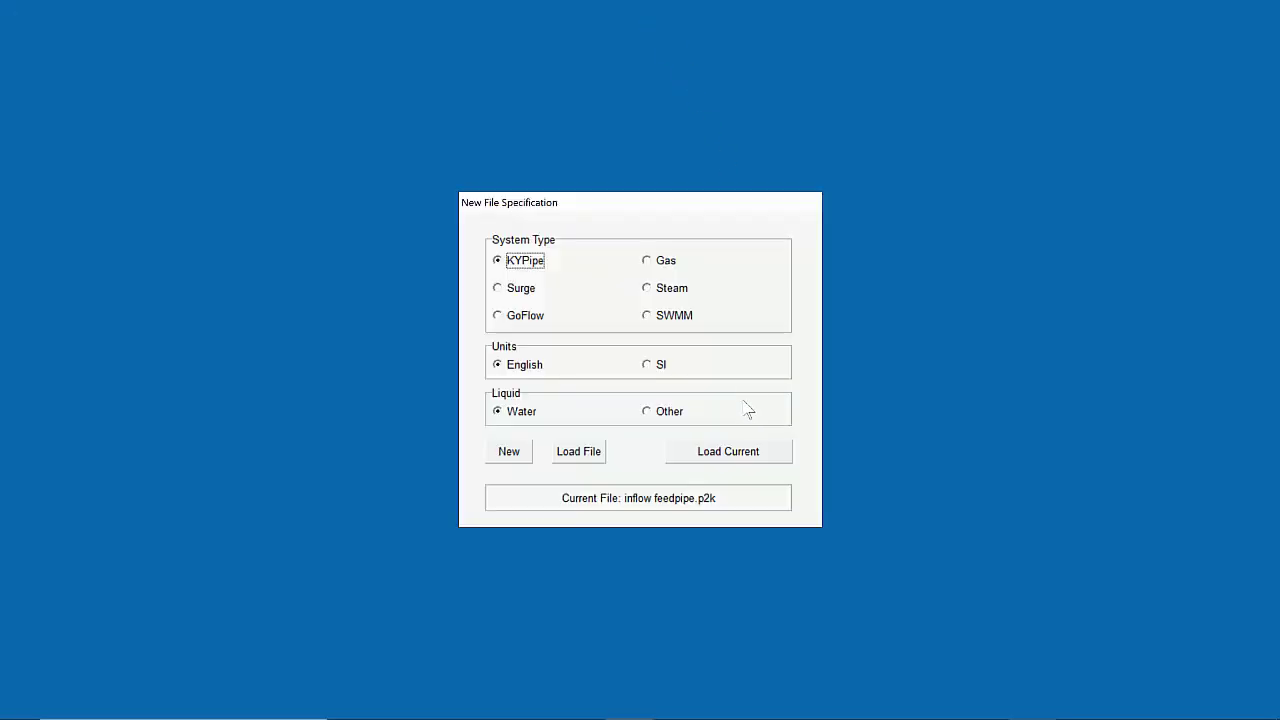
{"action": "left_click", "coordinate": [763, 457]}
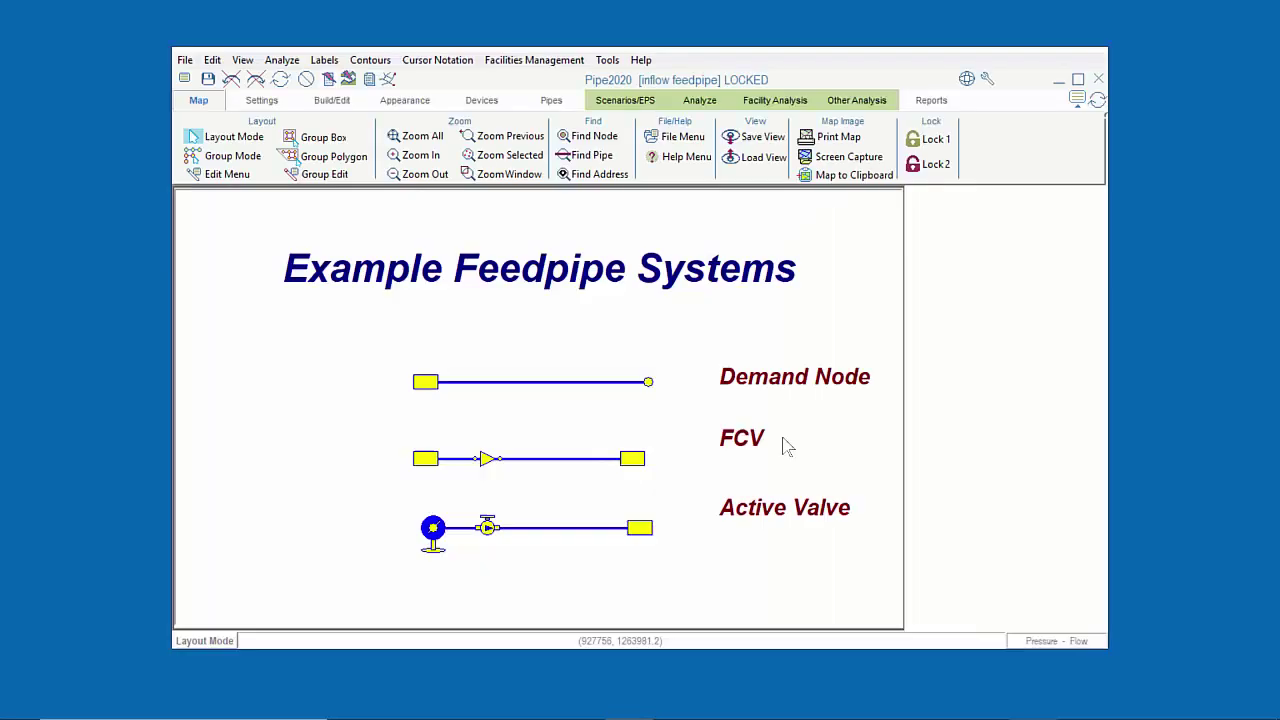
Step: Maximize the program window and run a quick analysis of the network
{"action": "left_click", "coordinate": [1078, 79]}
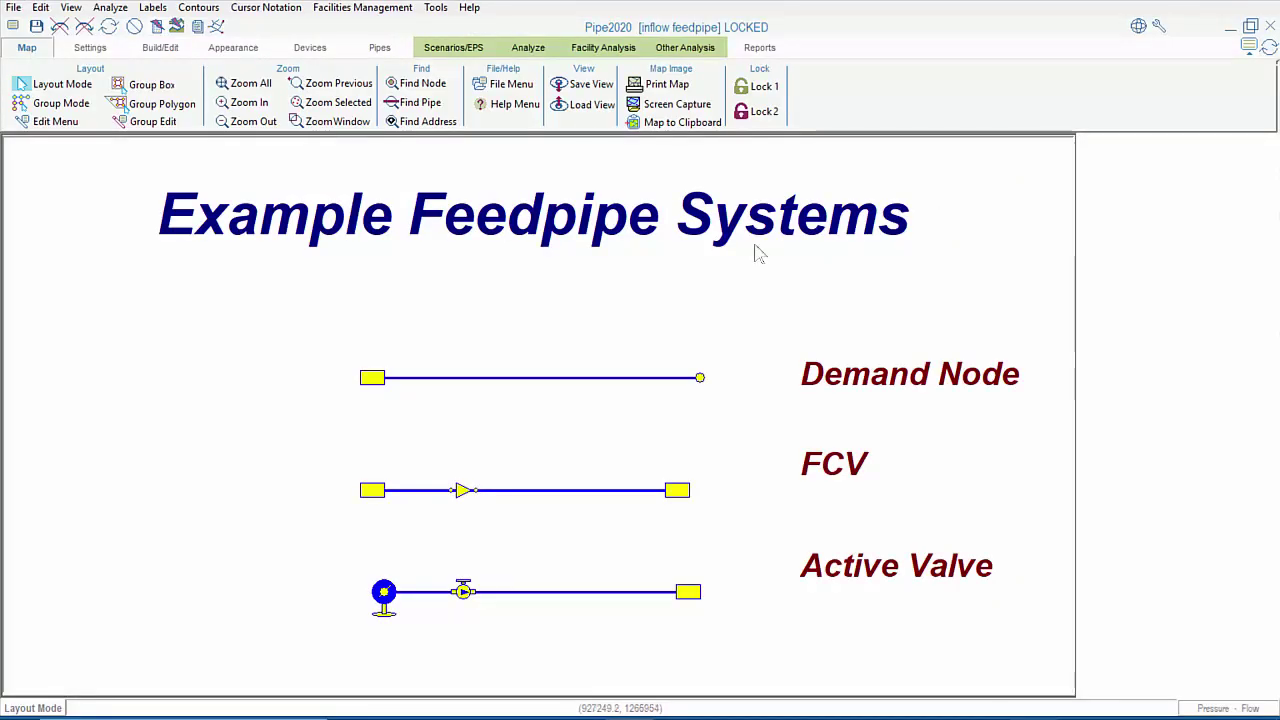
{"action": "left_click", "coordinate": [176, 28]}
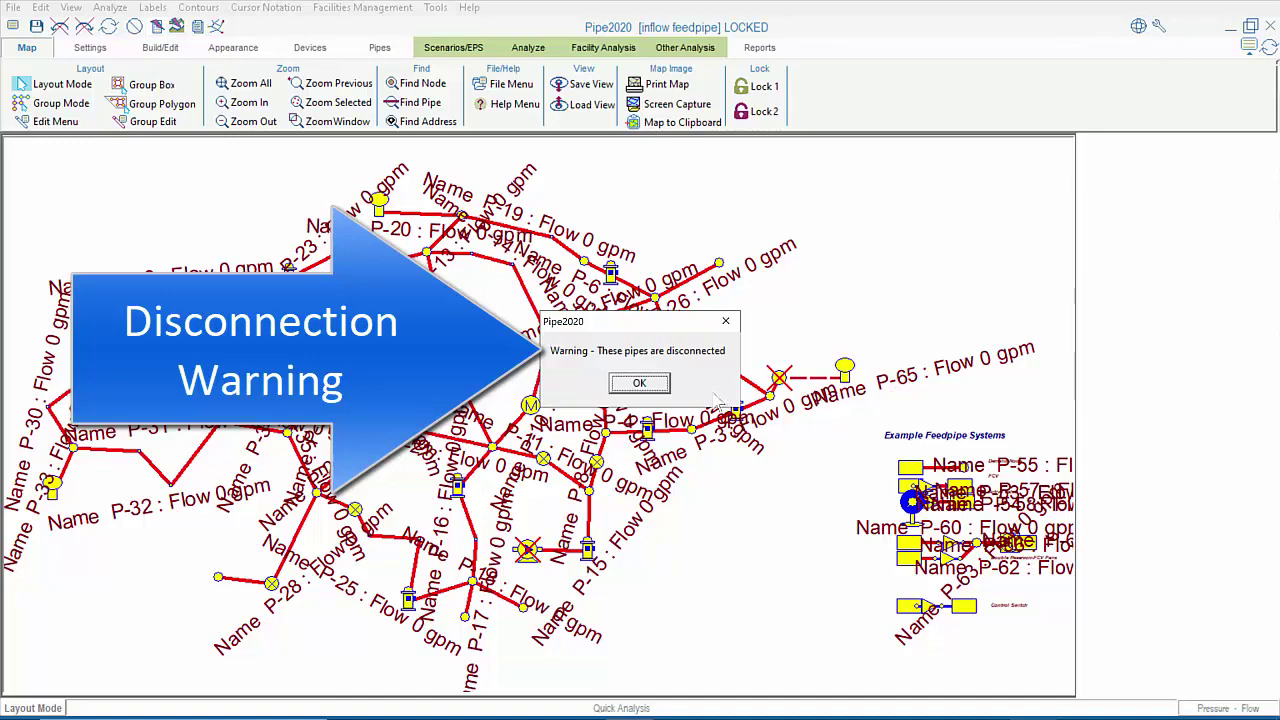
{"action": "left_click", "coordinate": [645, 385]}
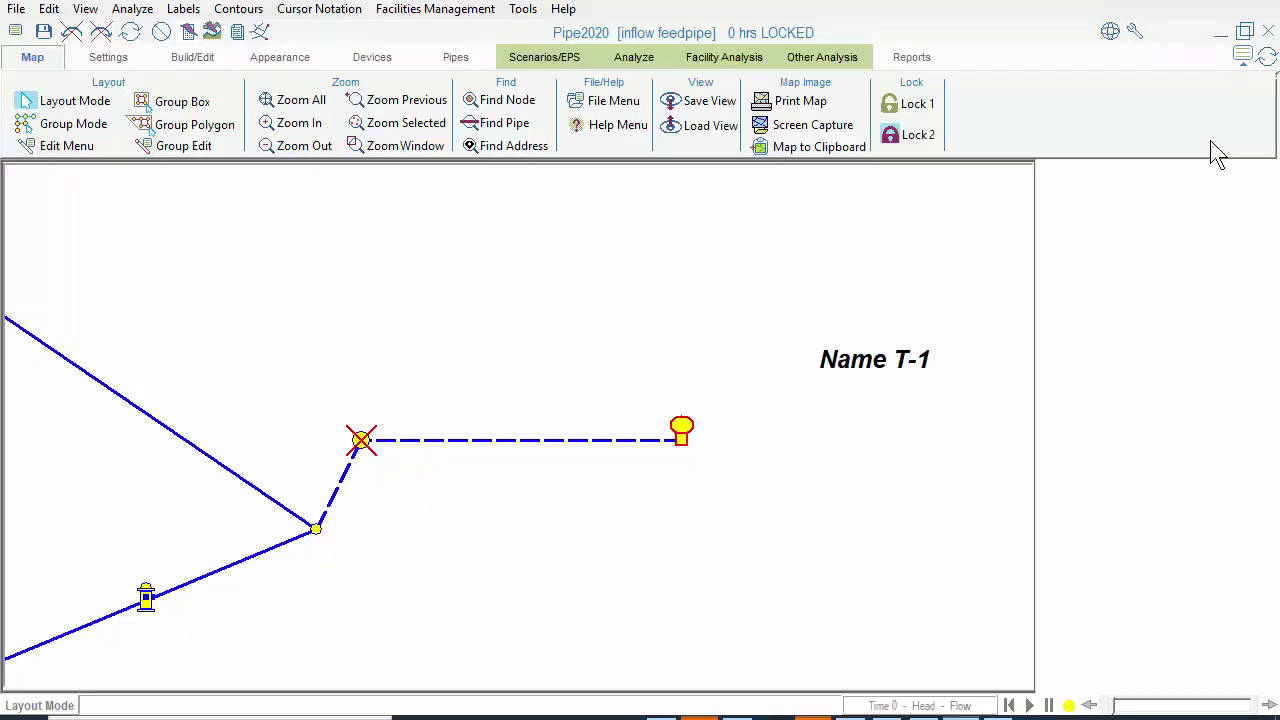
Step: Load the saved Feedpipes Zoomed view and inspect pipe P-58 in the Active Valve example
{"action": "left_click", "coordinate": [704, 128]}
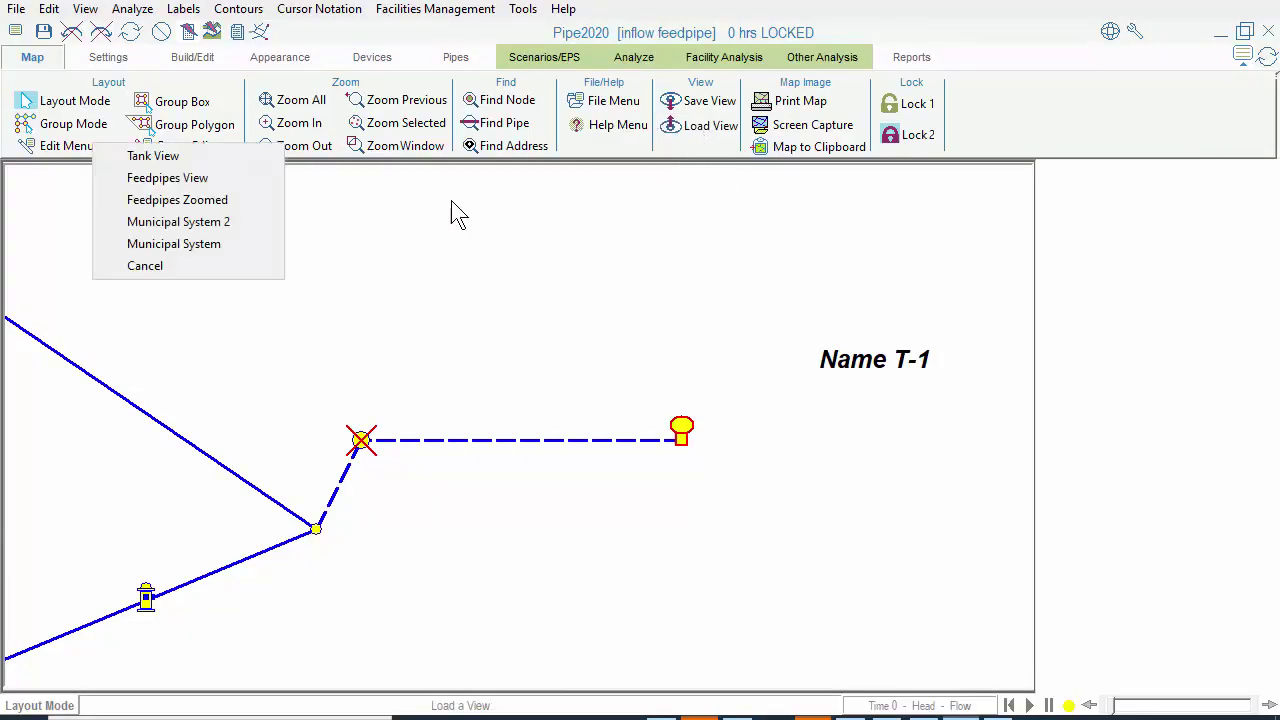
{"action": "left_click", "coordinate": [212, 200]}
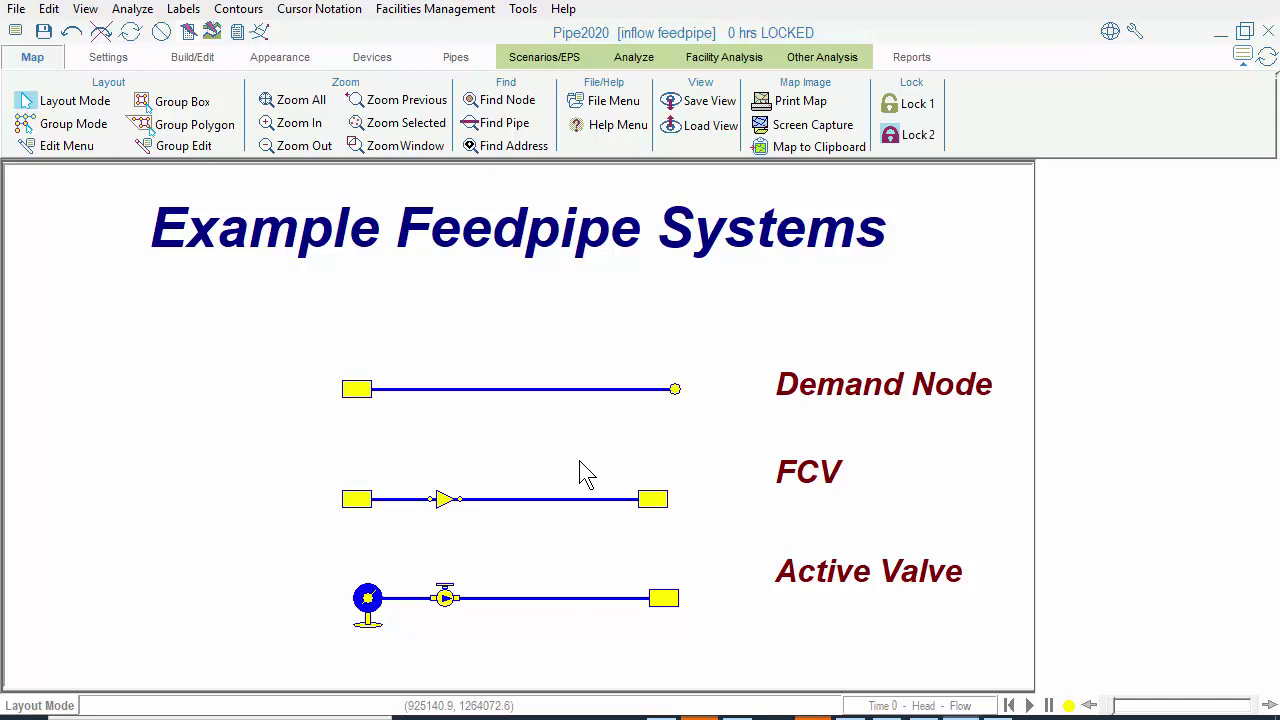
{"action": "left_click", "coordinate": [523, 602]}
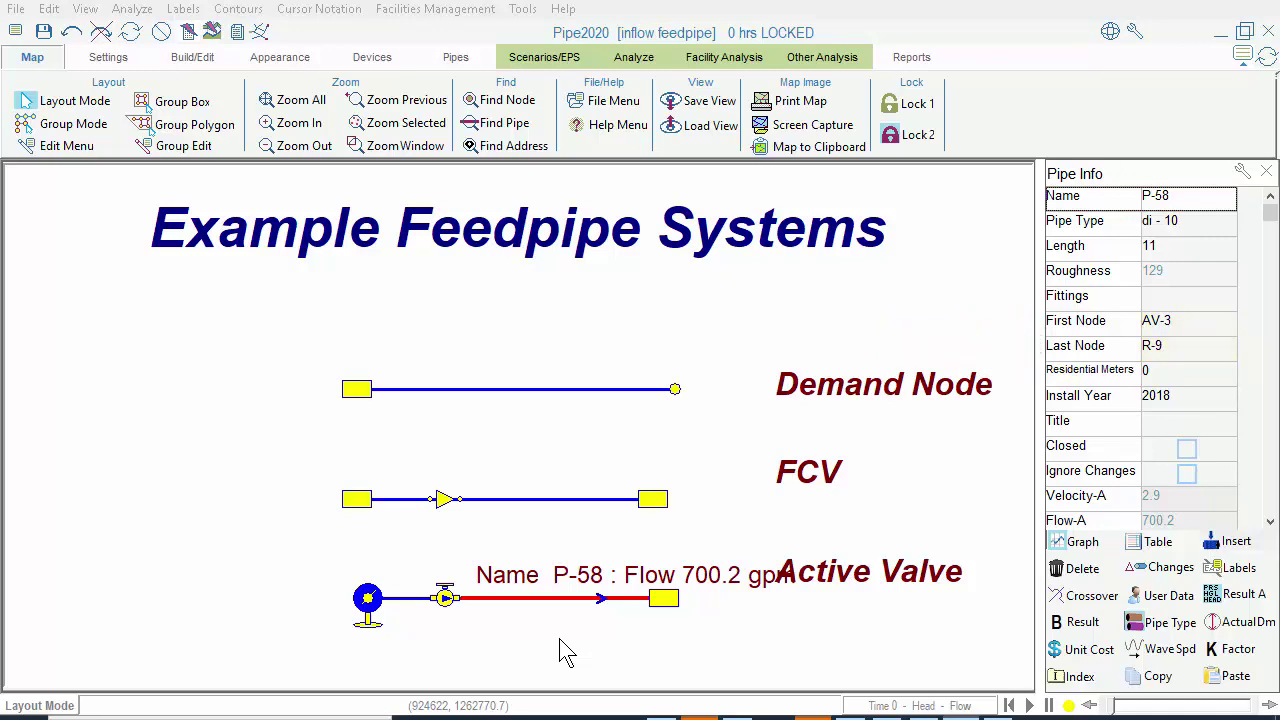
Step: Try reversing the first and last nodes of pipe P-58 in its pipe connections
{"action": "left_click", "coordinate": [1211, 322]}
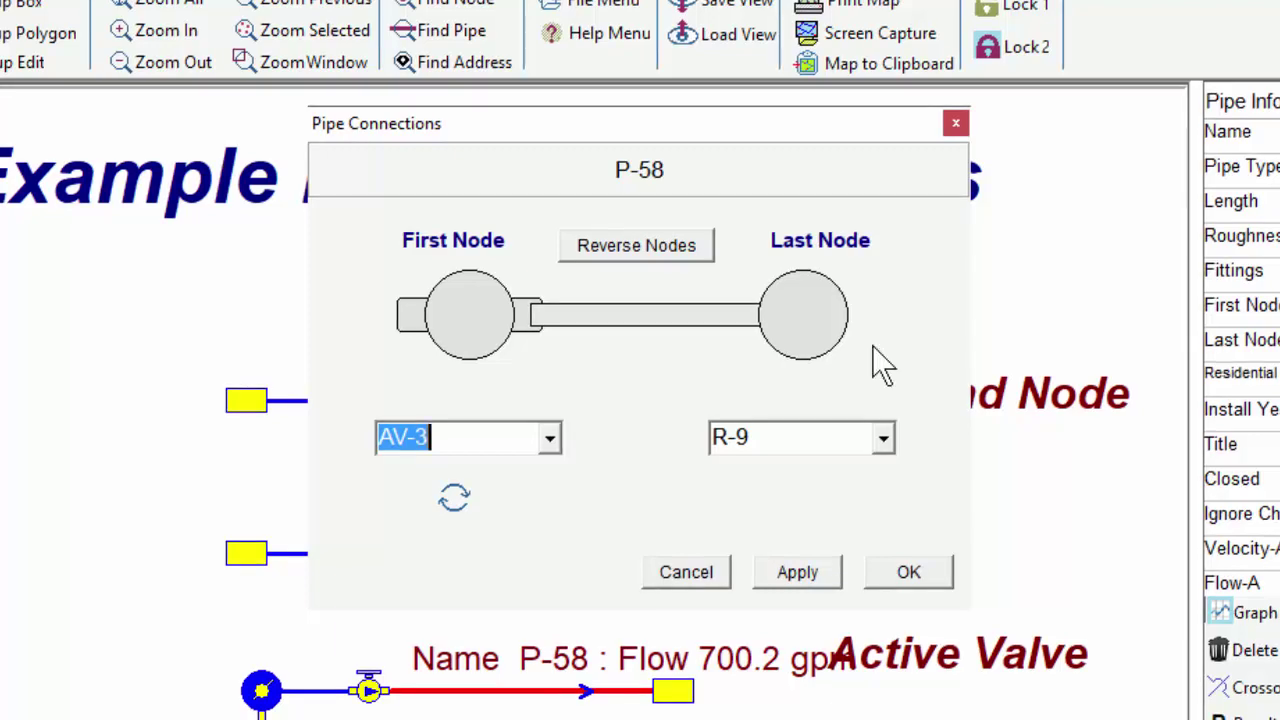
{"action": "left_click", "coordinate": [695, 258]}
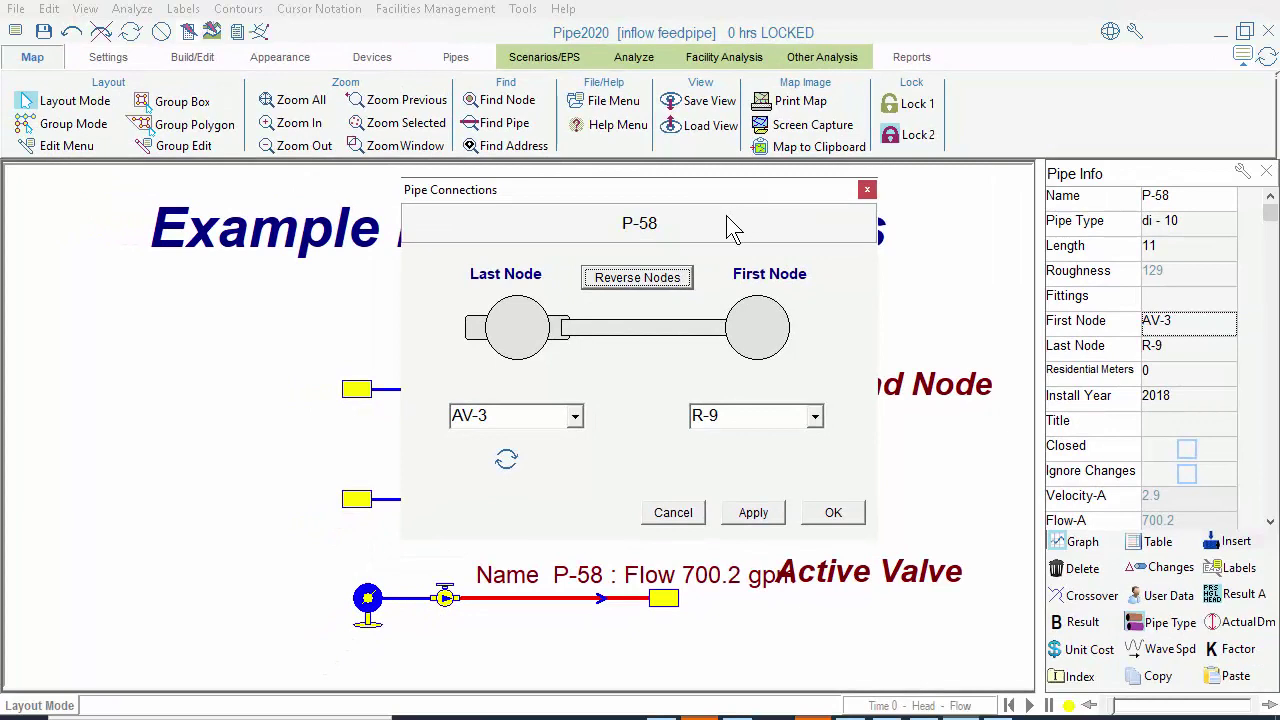
{"action": "left_click", "coordinate": [673, 514]}
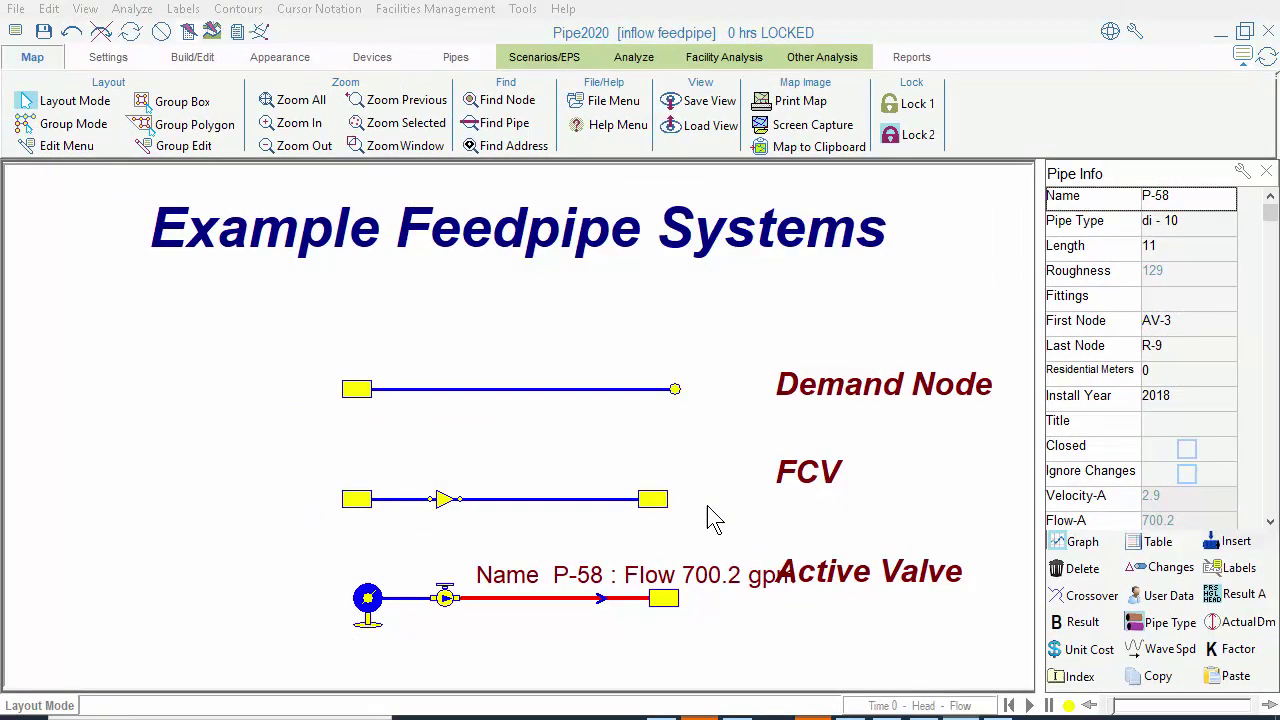
Step: Load the saved Feedpipes View and inspect inline meter M-1 in the Double Reservoir-FCV Pairs example
{"action": "left_click", "coordinate": [712, 127]}
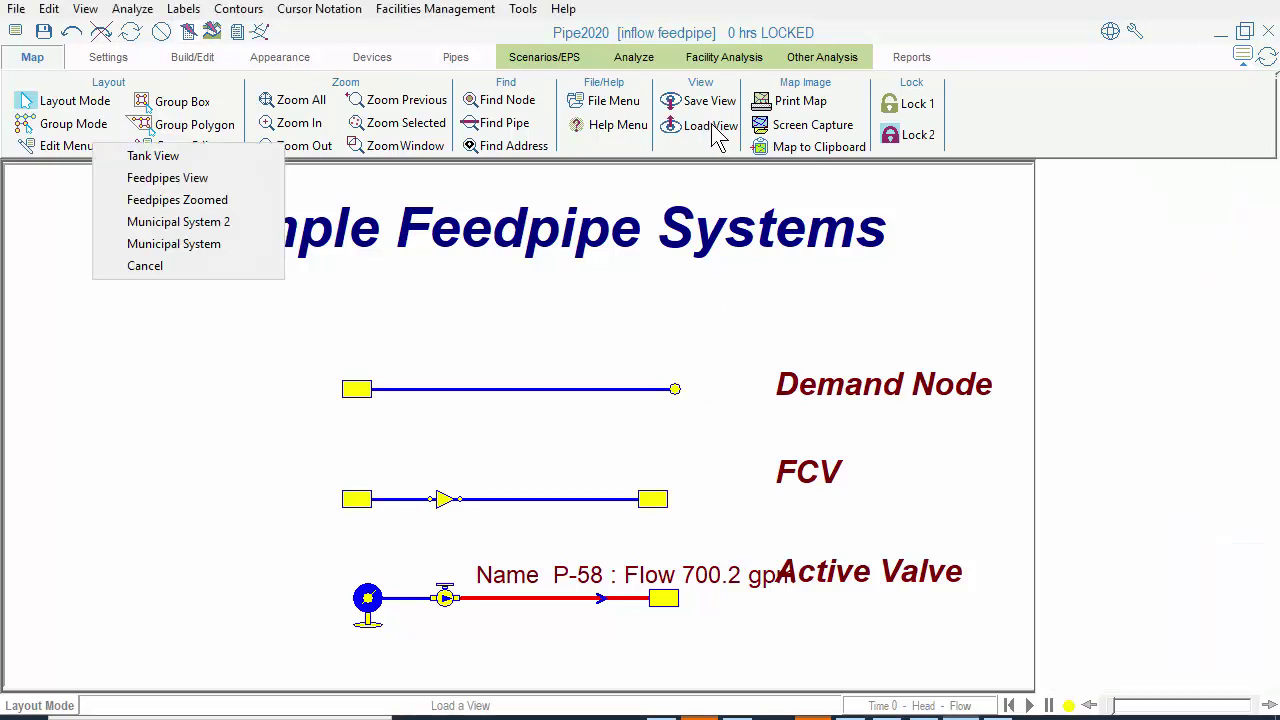
{"action": "left_click", "coordinate": [226, 180]}
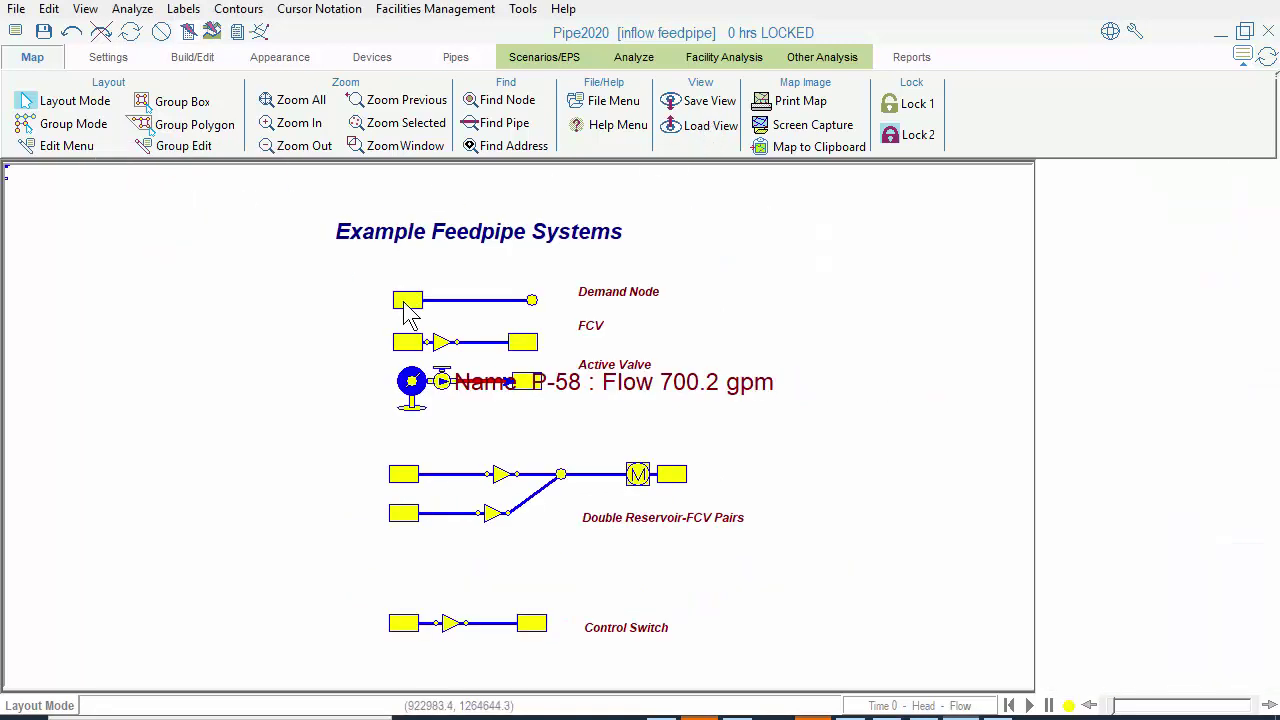
{"action": "left_click", "coordinate": [405, 145]}
{"action": "left_click_drag", "start_coordinate": [490, 420], "coordinate": [745, 548]}
{"action": "left_click", "coordinate": [608, 395]}
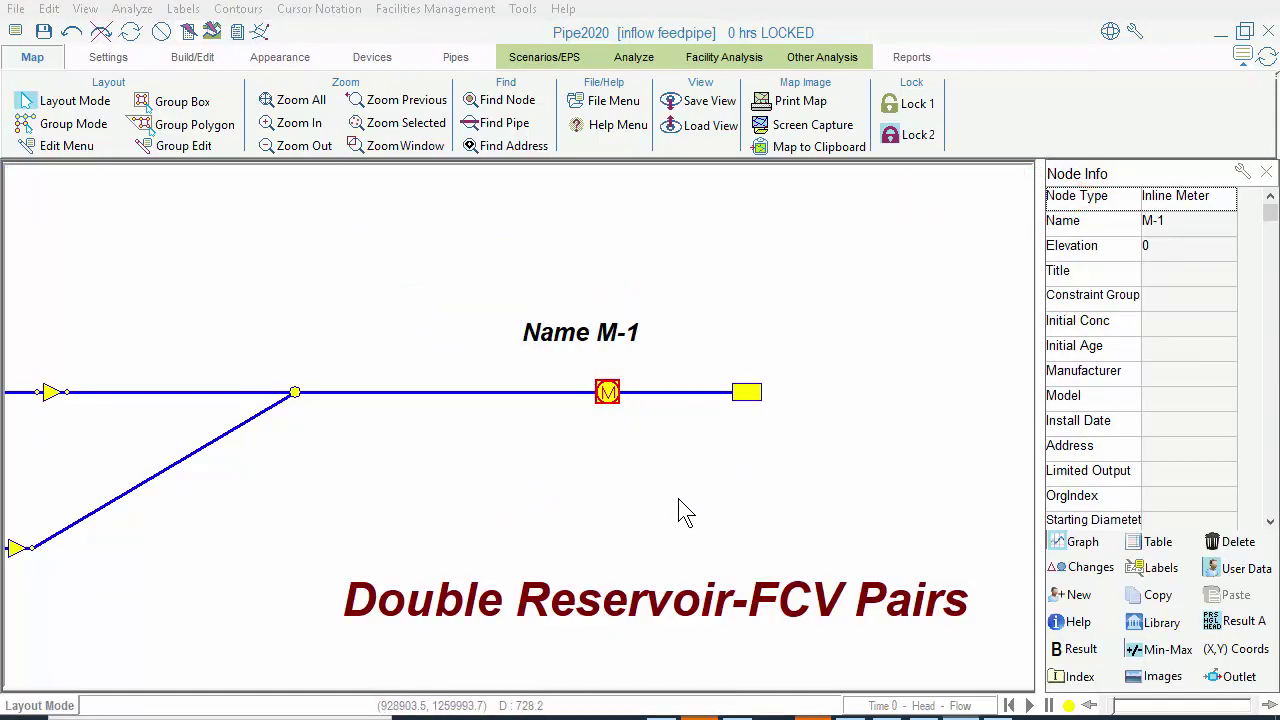
Step: Review the tank status and flow meter results for Time 48.000 in the analysis report and return to the map
{"action": "left_click", "coordinate": [237, 32]}
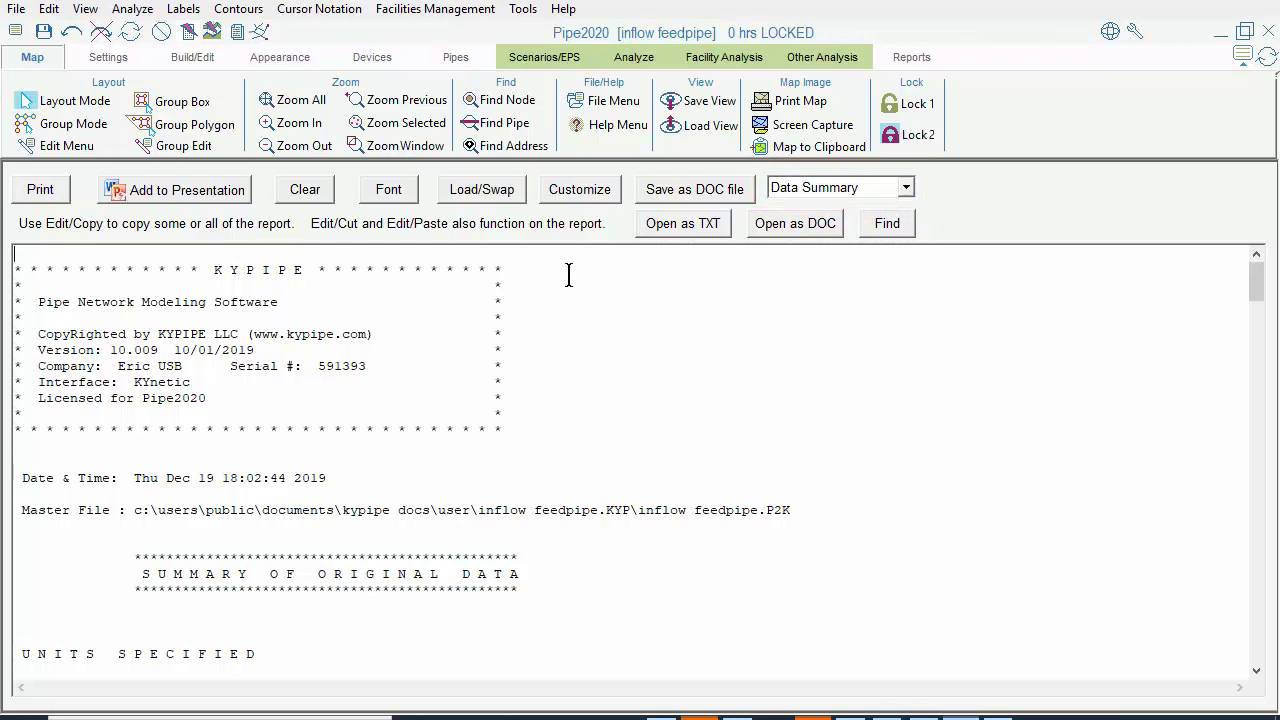
{"action": "left_click", "coordinate": [906, 188]}
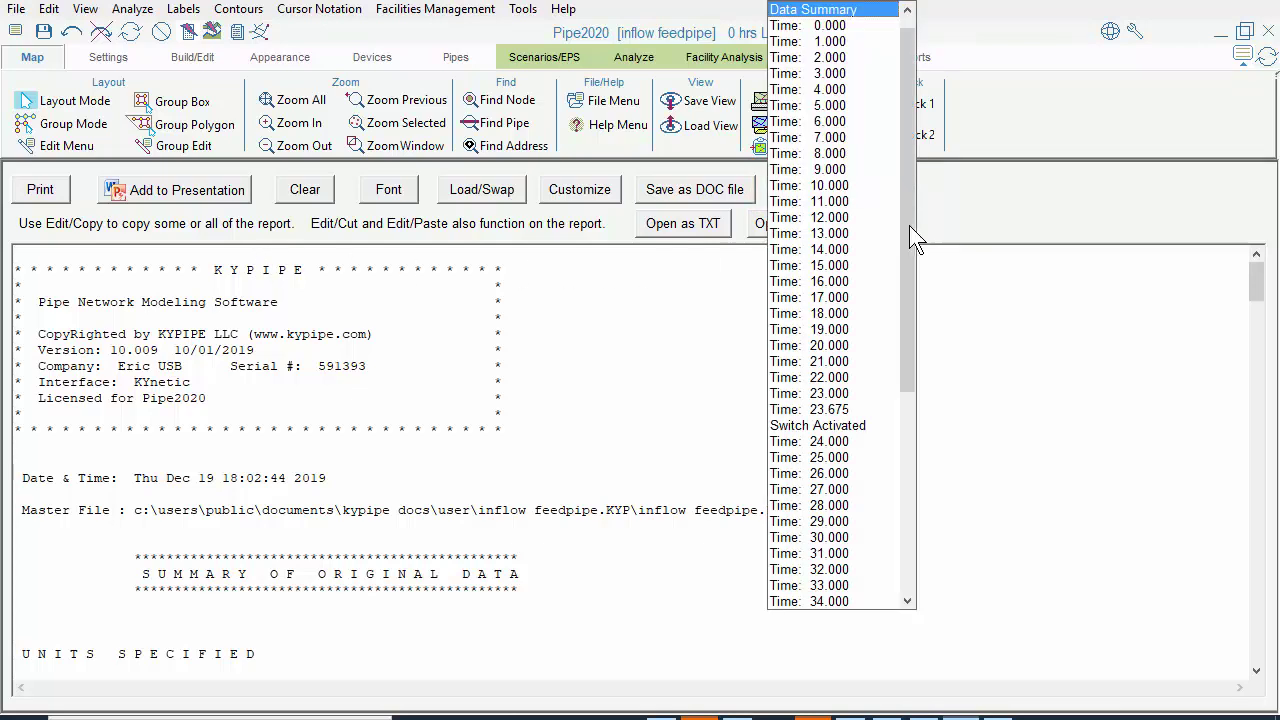
{"action": "left_click_drag", "start_coordinate": [909, 240], "coordinate": [938, 482]}
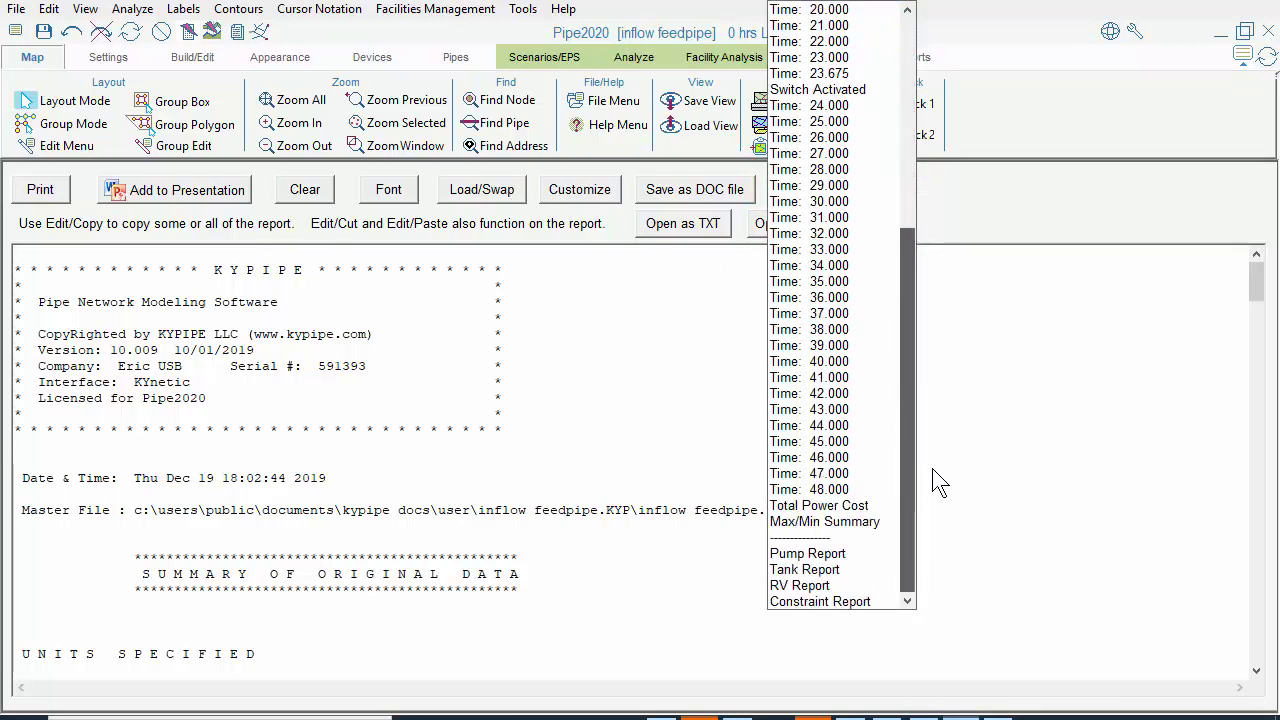
{"action": "left_click", "coordinate": [875, 491]}
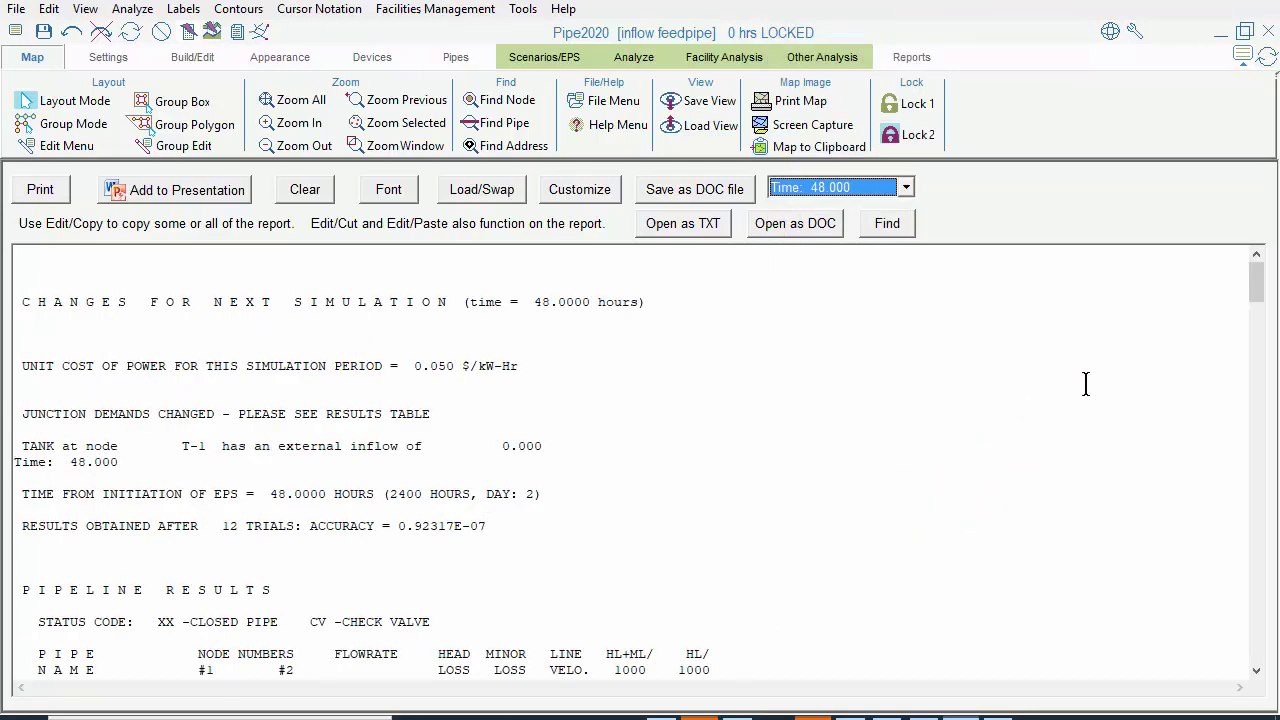
{"action": "left_click_drag", "start_coordinate": [1258, 432], "coordinate": [1234, 632]}
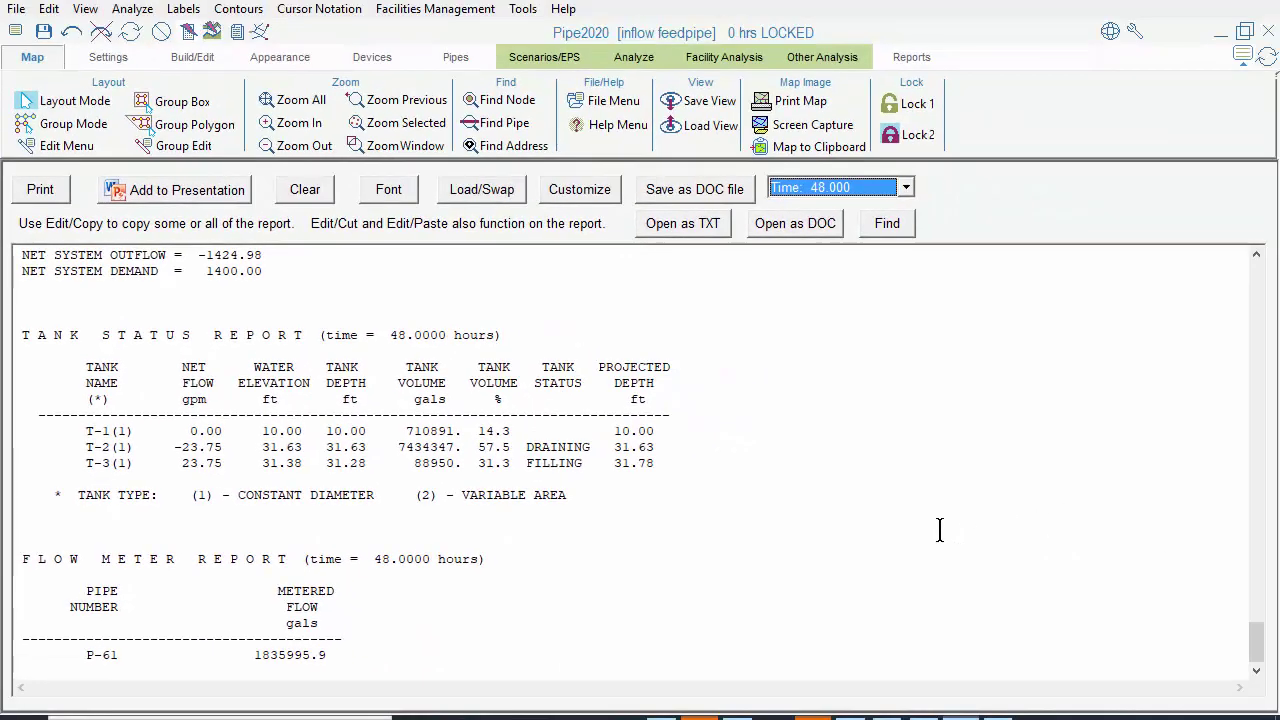
{"action": "left_click", "coordinate": [258, 33]}
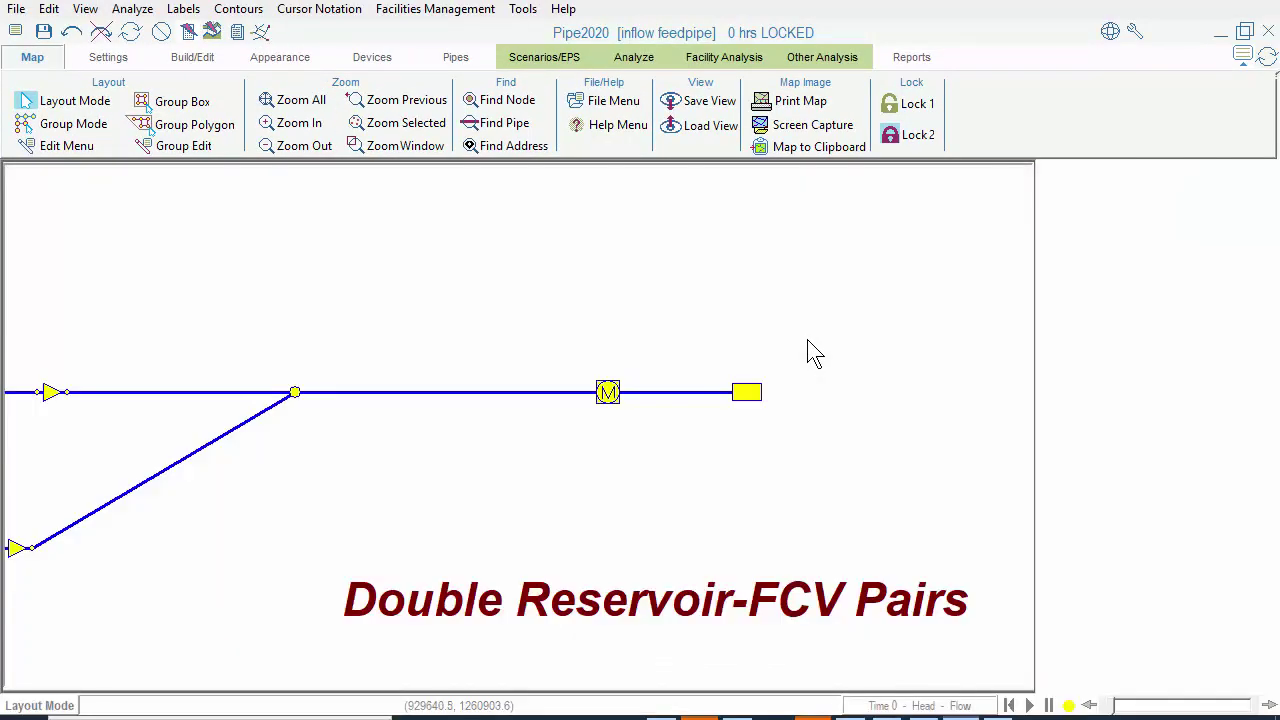